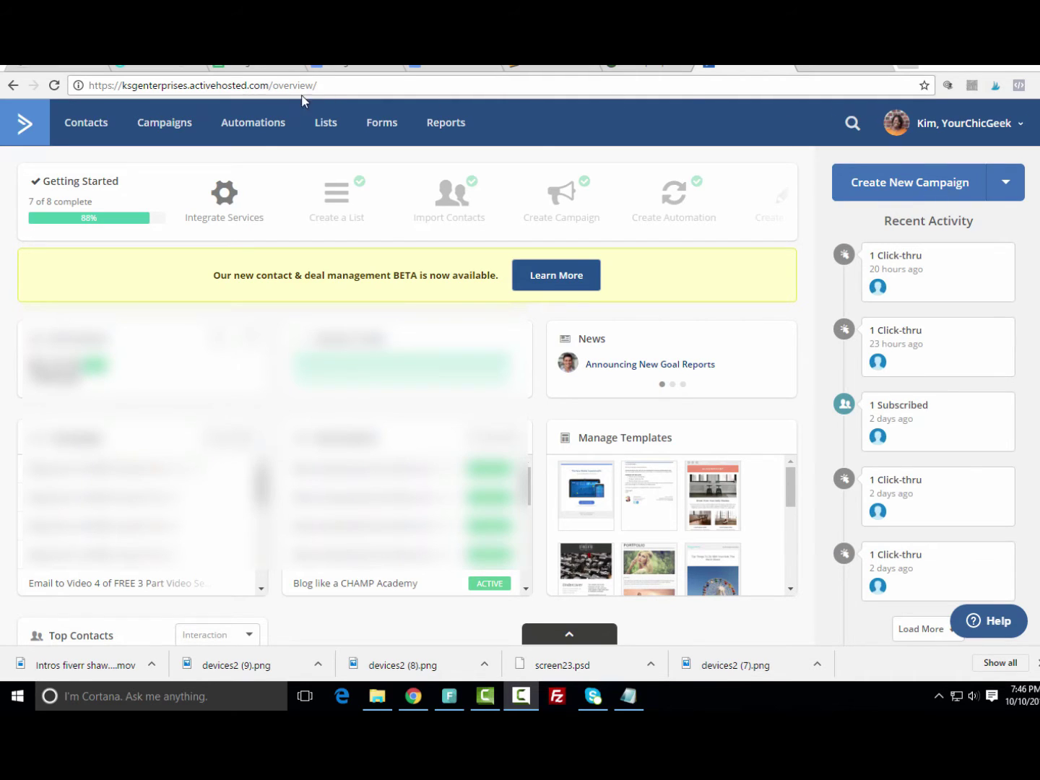
View the automations overview, and open My Drive in Google Drive in a new browser tab by searching for "google drive"
{"action": "left_click", "coordinate": [260, 130]}
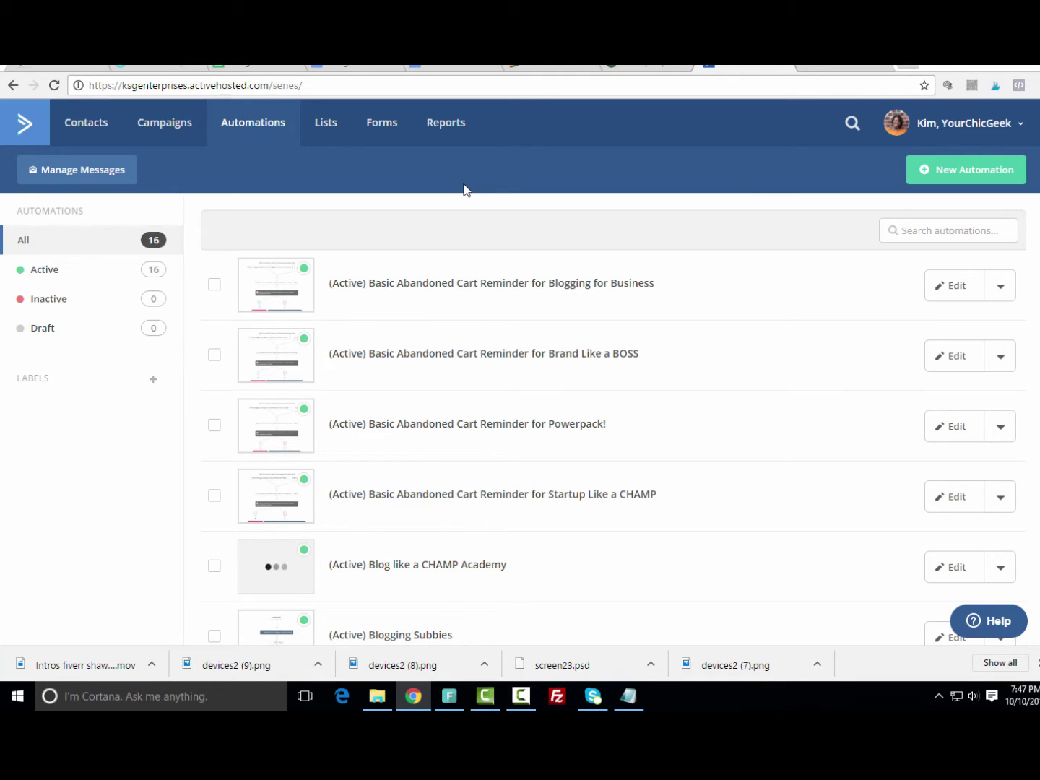
{"action": "left_click", "coordinate": [838, 67]}
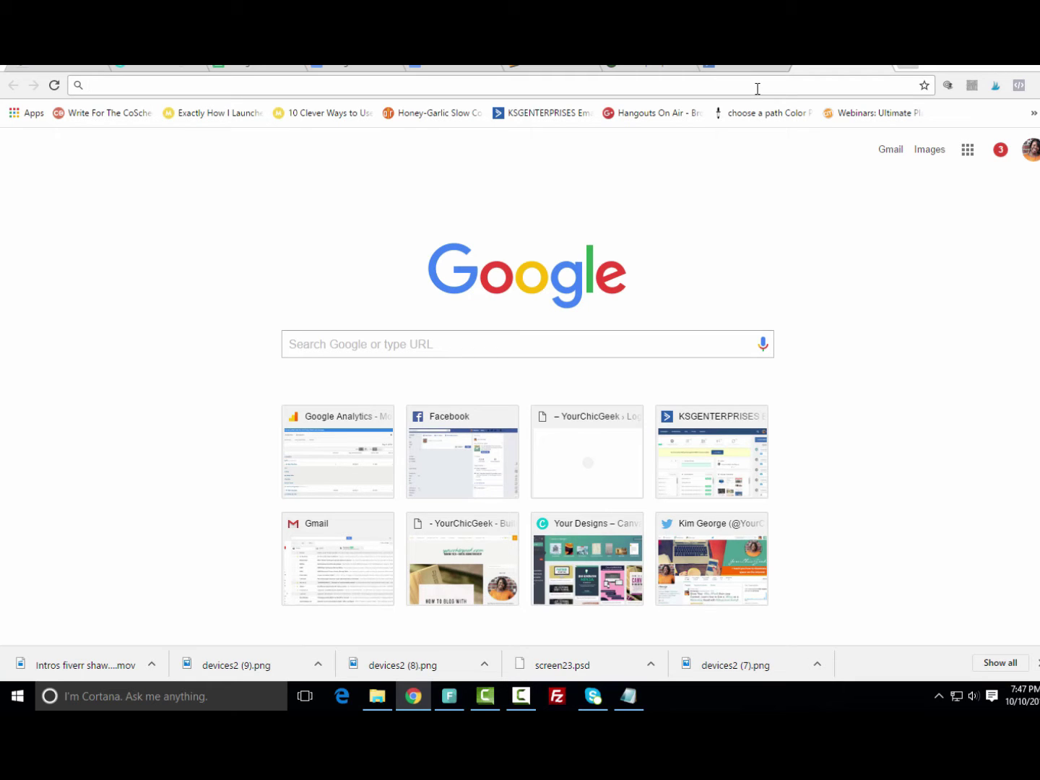
{"action": "type", "text": "google drive"}
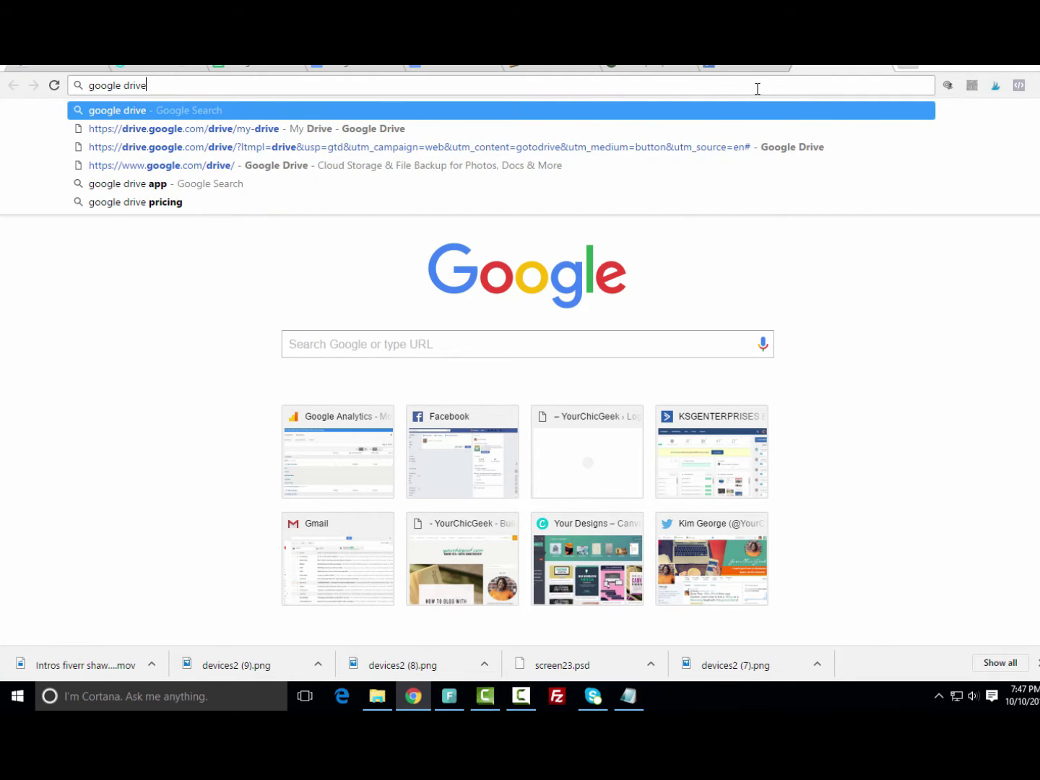
{"action": "key", "text": "Return"}
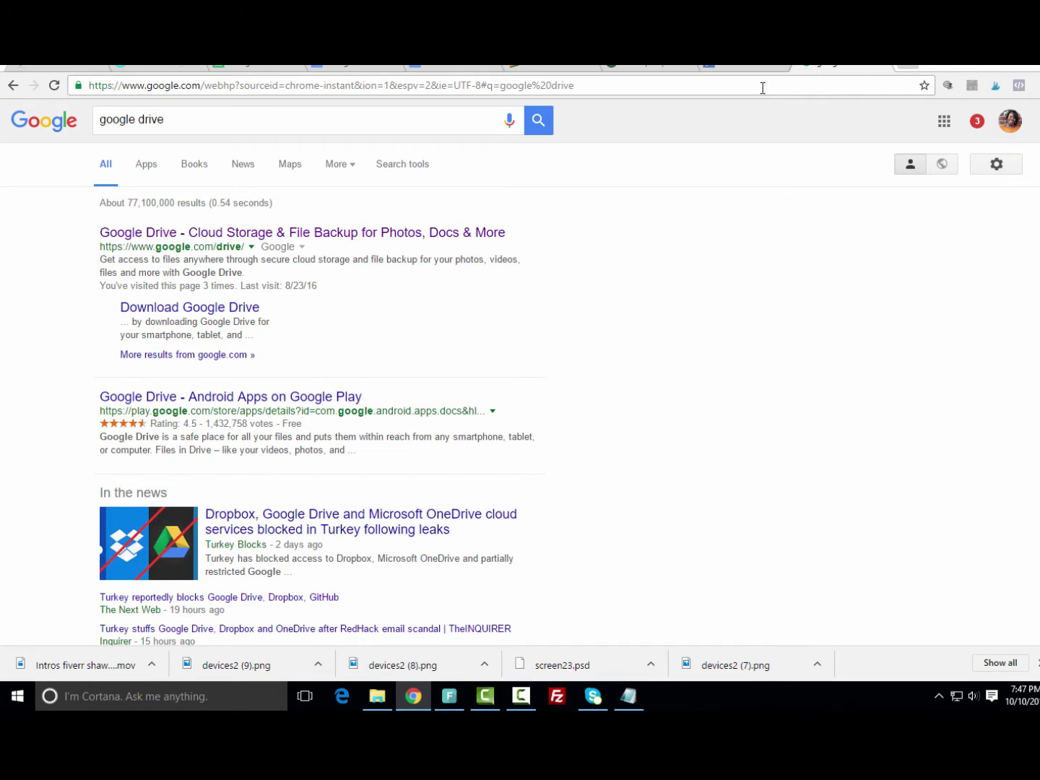
{"action": "left_click", "coordinate": [310, 236]}
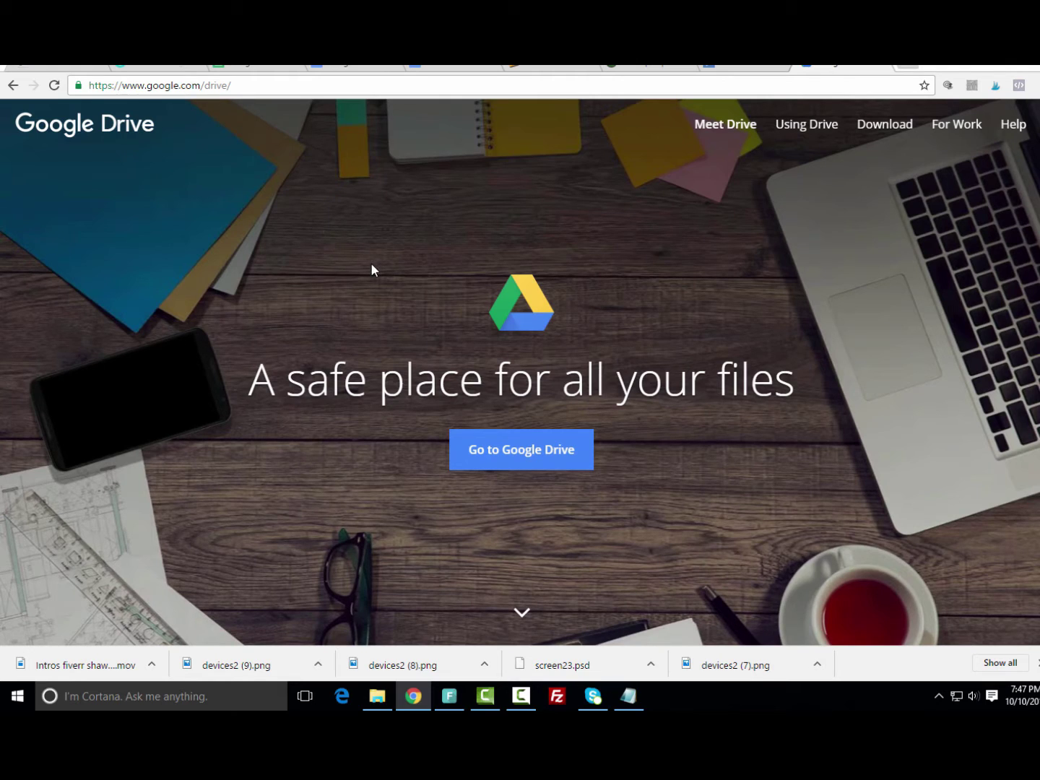
{"action": "left_click", "coordinate": [503, 450]}
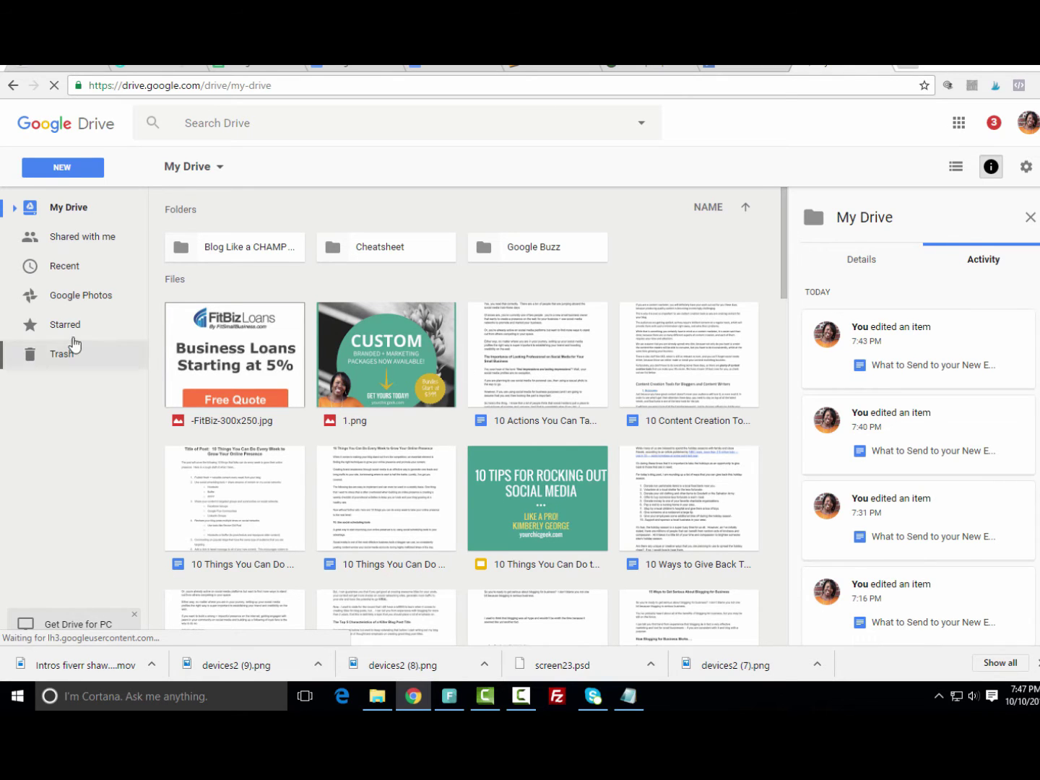
Upload the PDF "PTBA - BRAND LIKE A CHAMP Worksheets + Guide" from the Desktop folder to My Drive
{"action": "left_click", "coordinate": [68, 170]}
{"action": "left_click", "coordinate": [79, 231]}
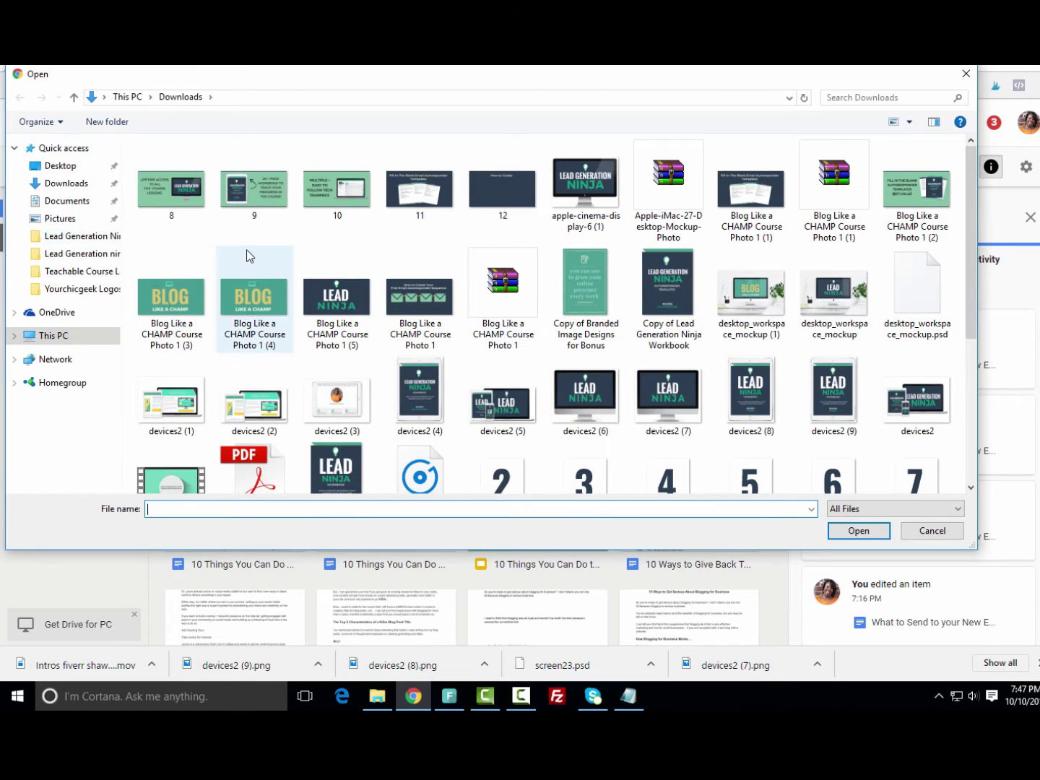
{"action": "scroll", "coordinate": [505, 280], "scroll_direction": "down", "scroll_amount": 1}
{"action": "scroll", "coordinate": [506, 280], "scroll_direction": "down", "scroll_amount": 2}
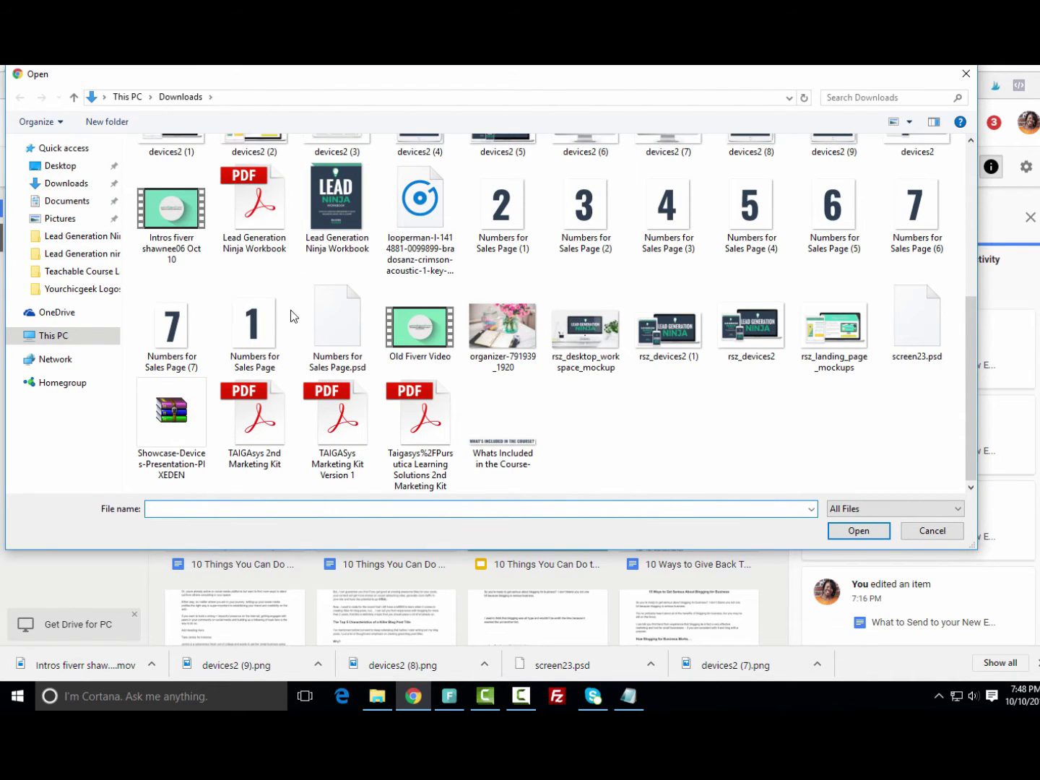
{"action": "scroll", "coordinate": [497, 405], "scroll_direction": "up", "scroll_amount": 3}
{"action": "scroll", "coordinate": [497, 387], "scroll_direction": "down", "scroll_amount": 3}
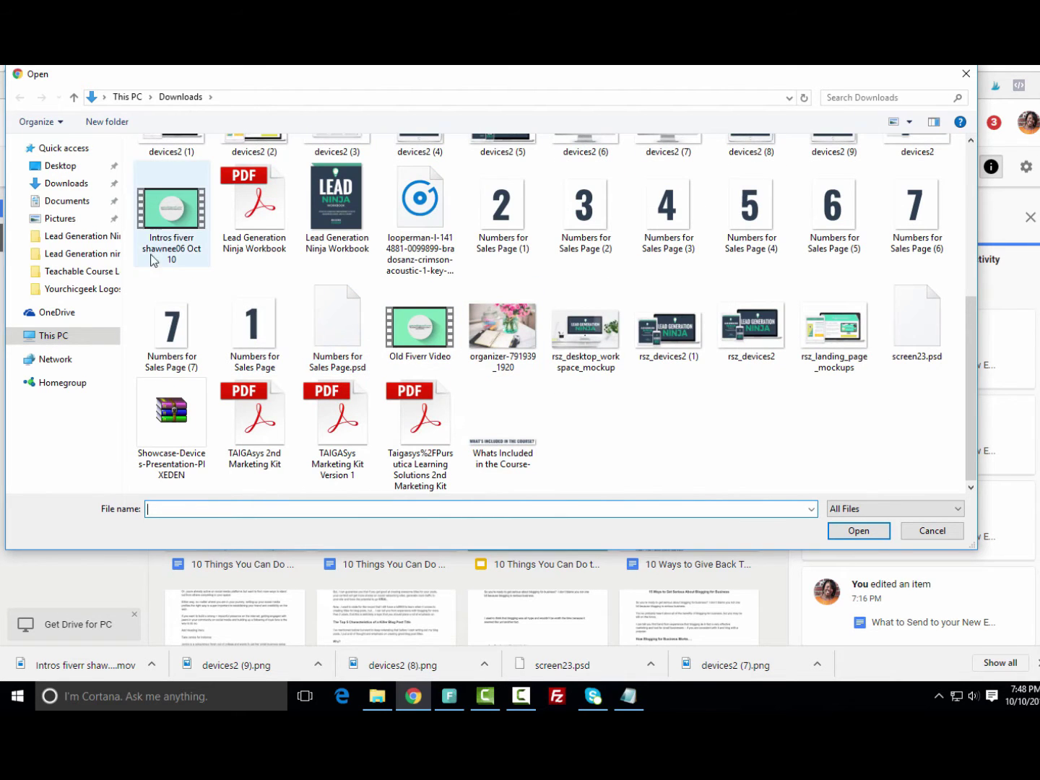
{"action": "left_click", "coordinate": [64, 183]}
{"action": "scroll", "coordinate": [388, 295], "scroll_direction": "down", "scroll_amount": 5}
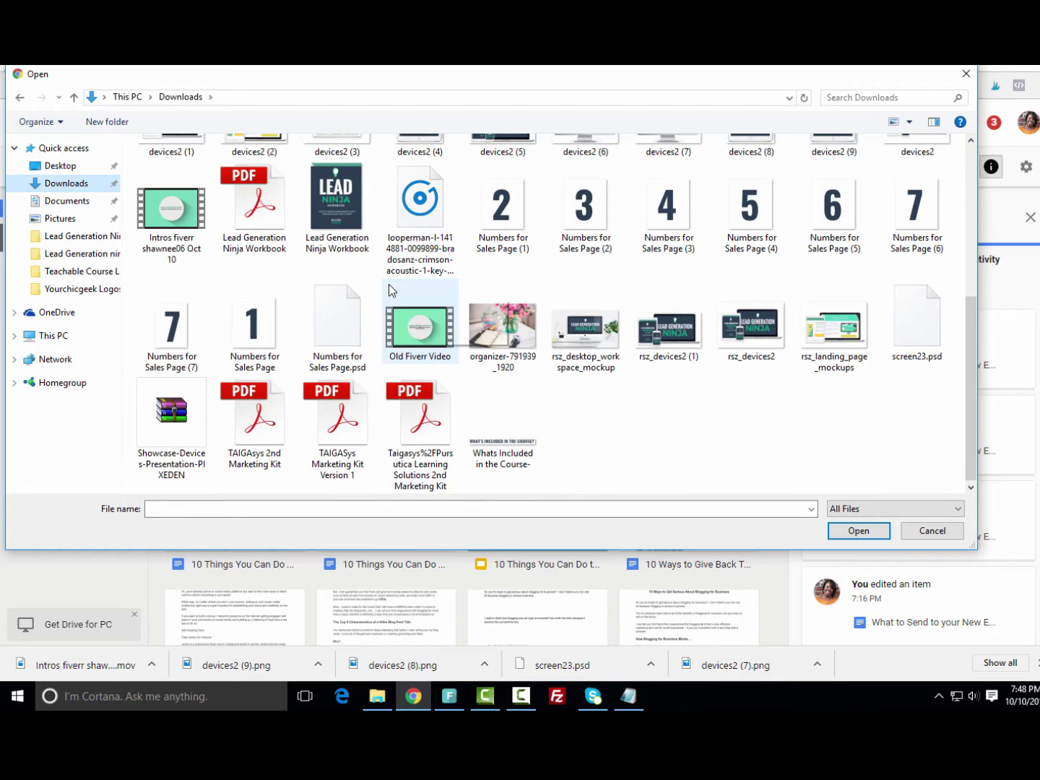
{"action": "scroll", "coordinate": [531, 327], "scroll_direction": "up", "scroll_amount": 3}
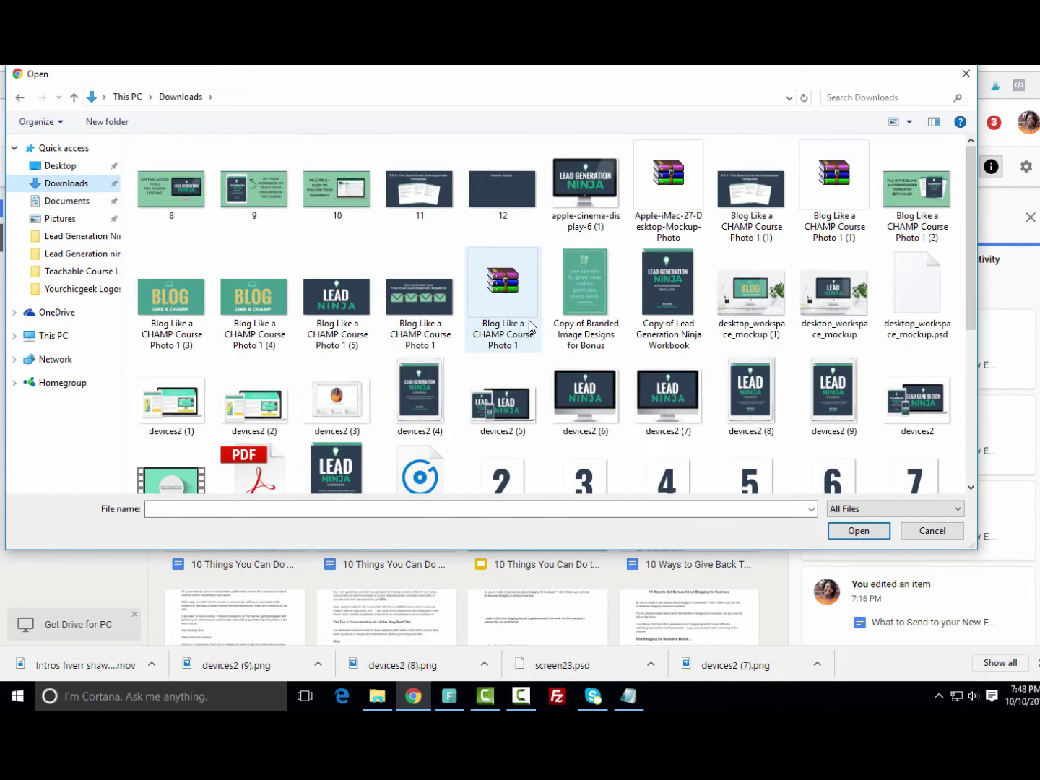
{"action": "left_click", "coordinate": [62, 166]}
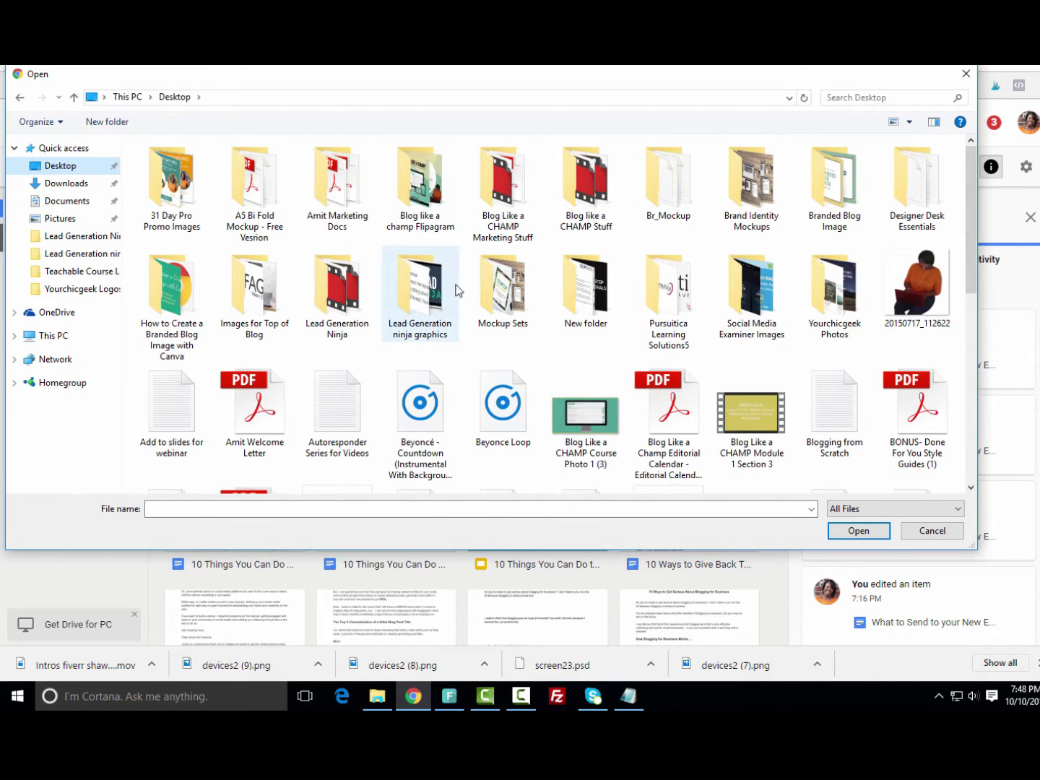
{"action": "scroll", "coordinate": [455, 279], "scroll_direction": "down", "scroll_amount": 3}
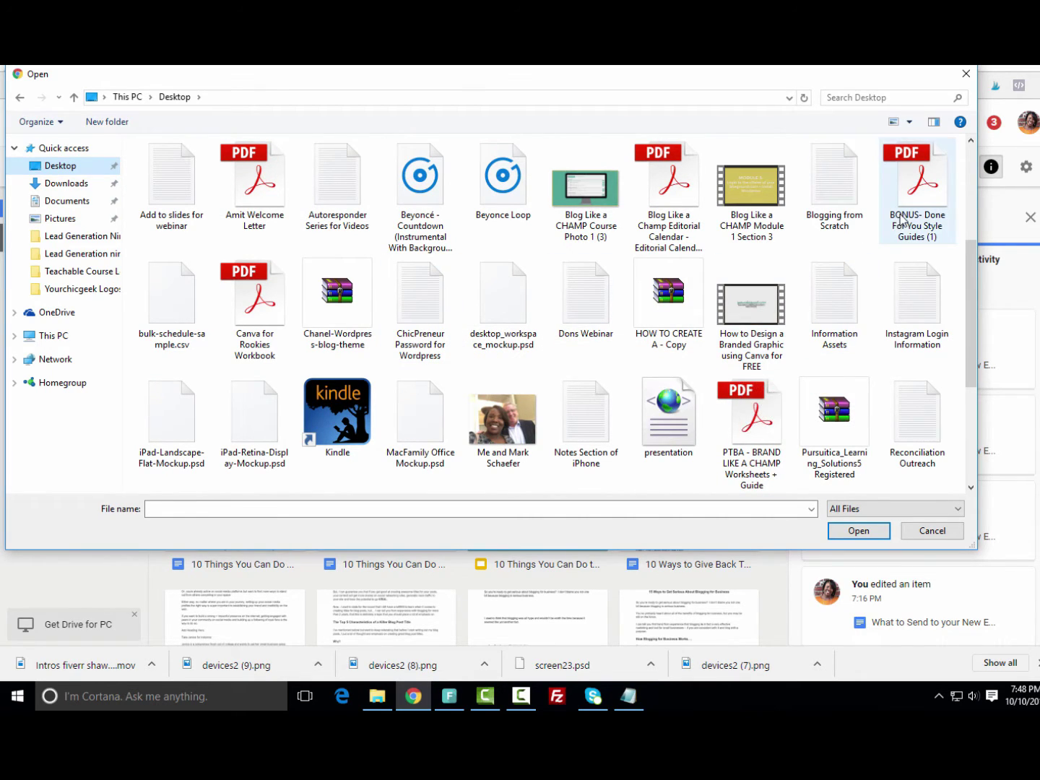
{"action": "left_click", "coordinate": [746, 453]}
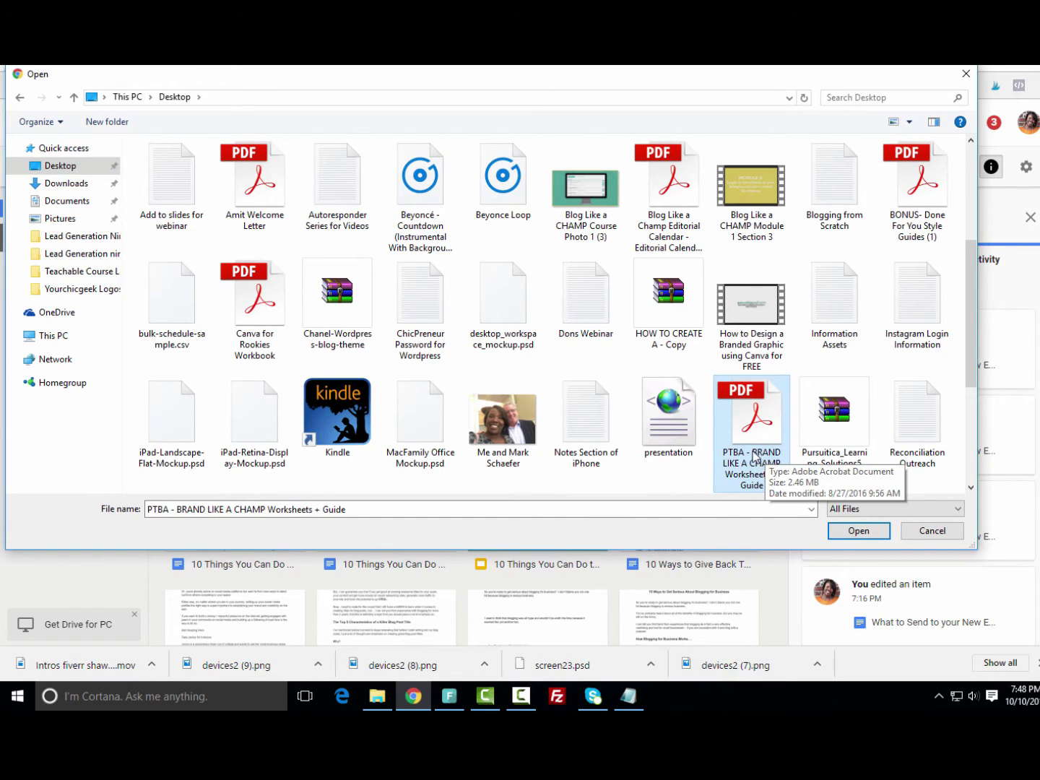
{"action": "scroll", "coordinate": [755, 457], "scroll_direction": "down", "scroll_amount": 3}
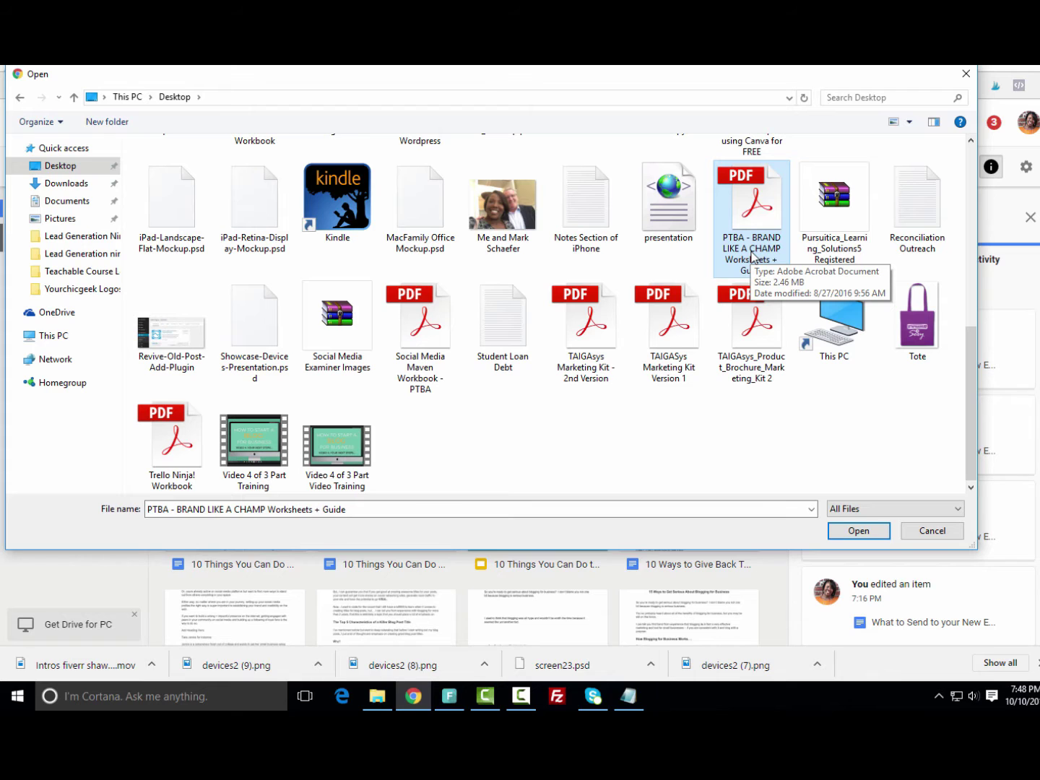
{"action": "left_click", "coordinate": [859, 530]}
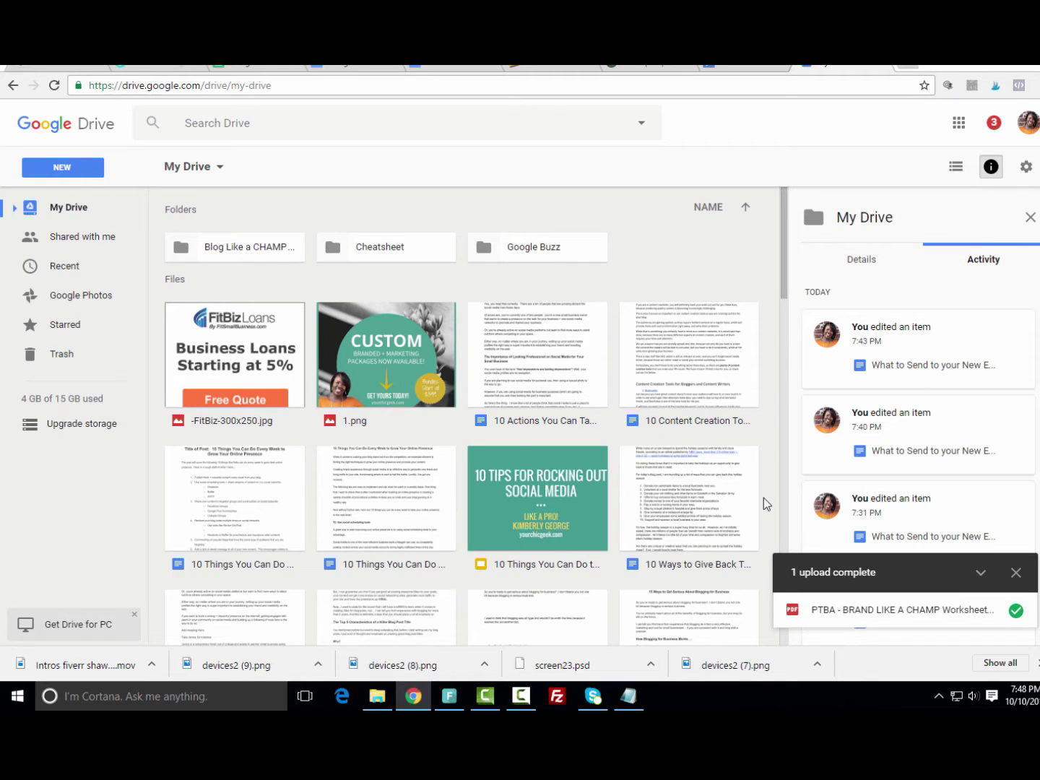
Open the uploaded PDF, turn on link sharing for it and copy its shareable link
{"action": "left_click", "coordinate": [850, 610]}
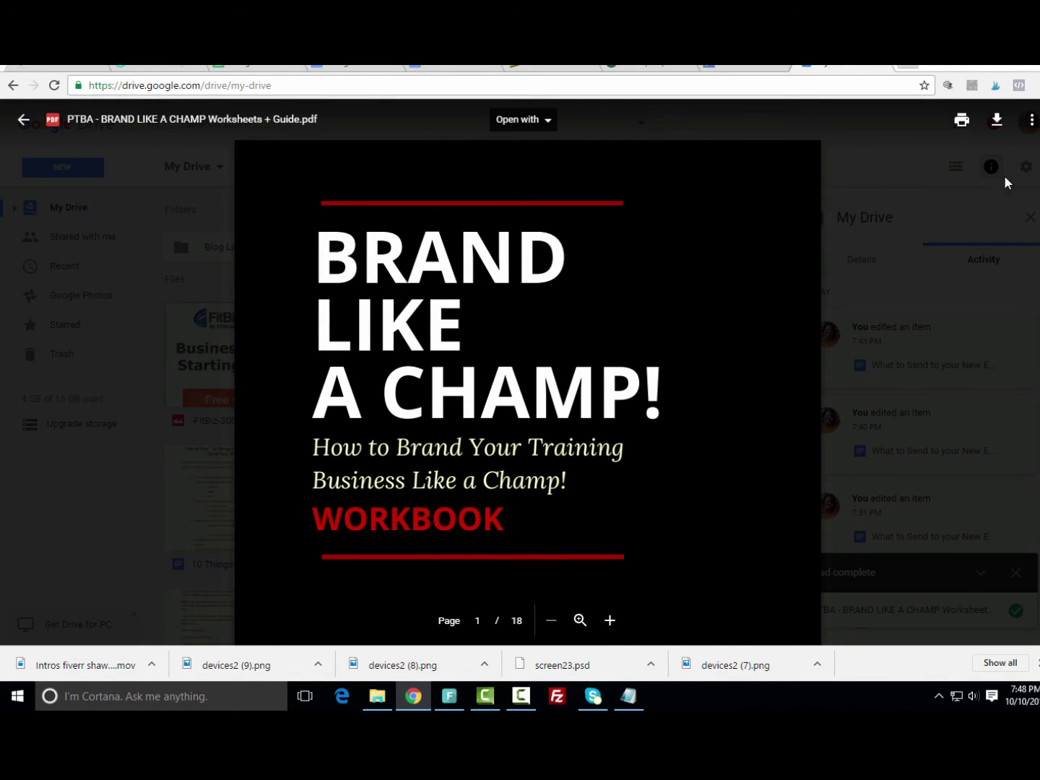
{"action": "left_click", "coordinate": [1032, 122]}
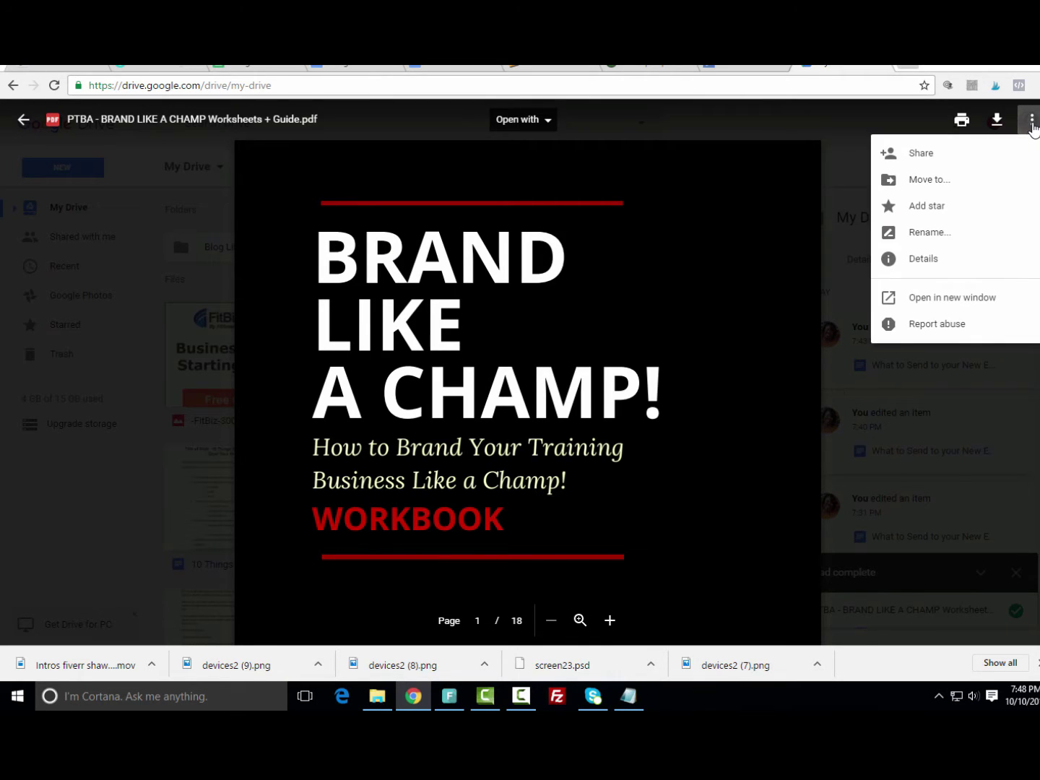
{"action": "left_click", "coordinate": [916, 154]}
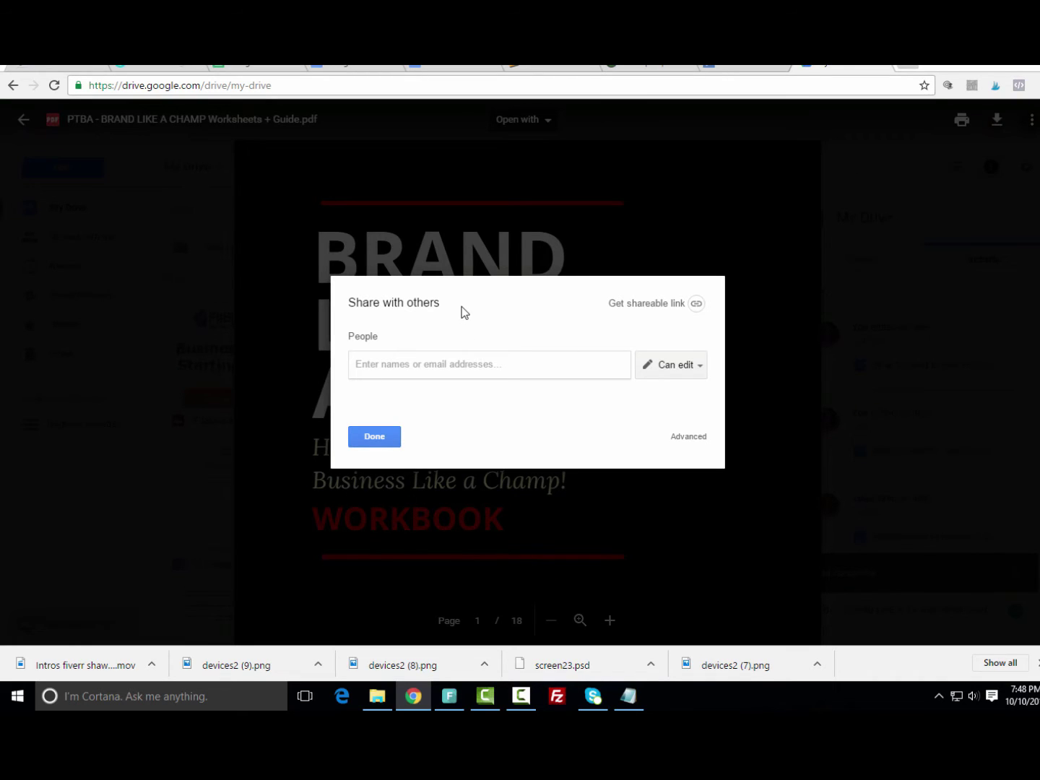
{"action": "left_click", "coordinate": [672, 307]}
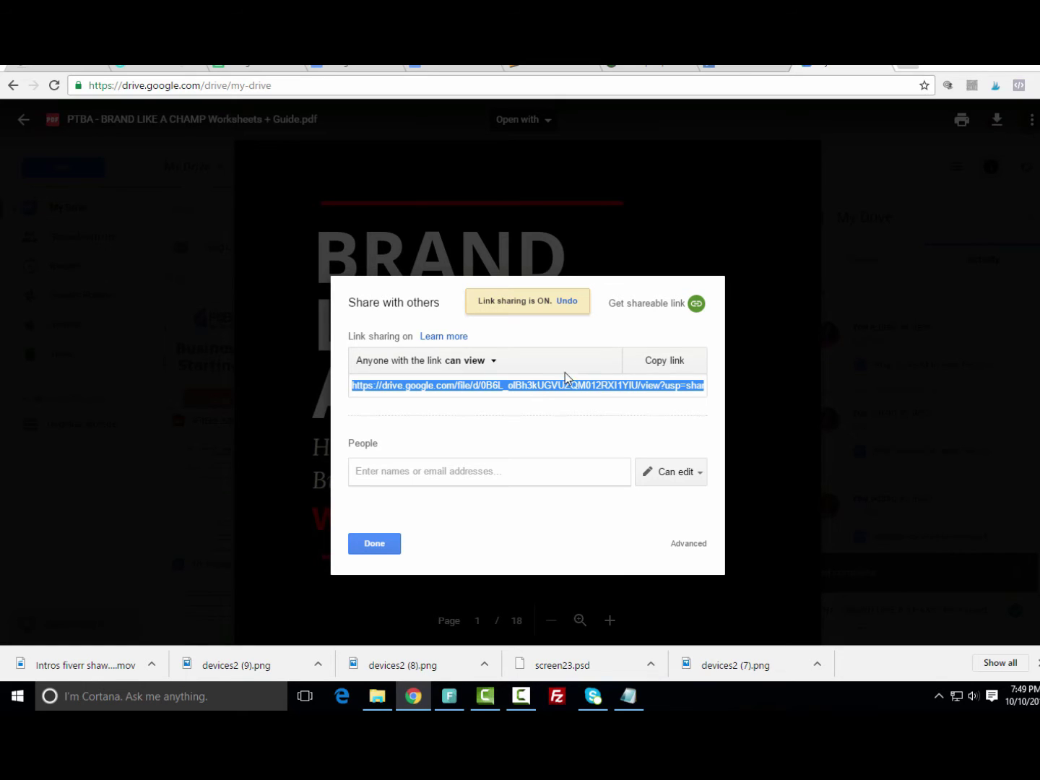
{"action": "left_click", "coordinate": [671, 363]}
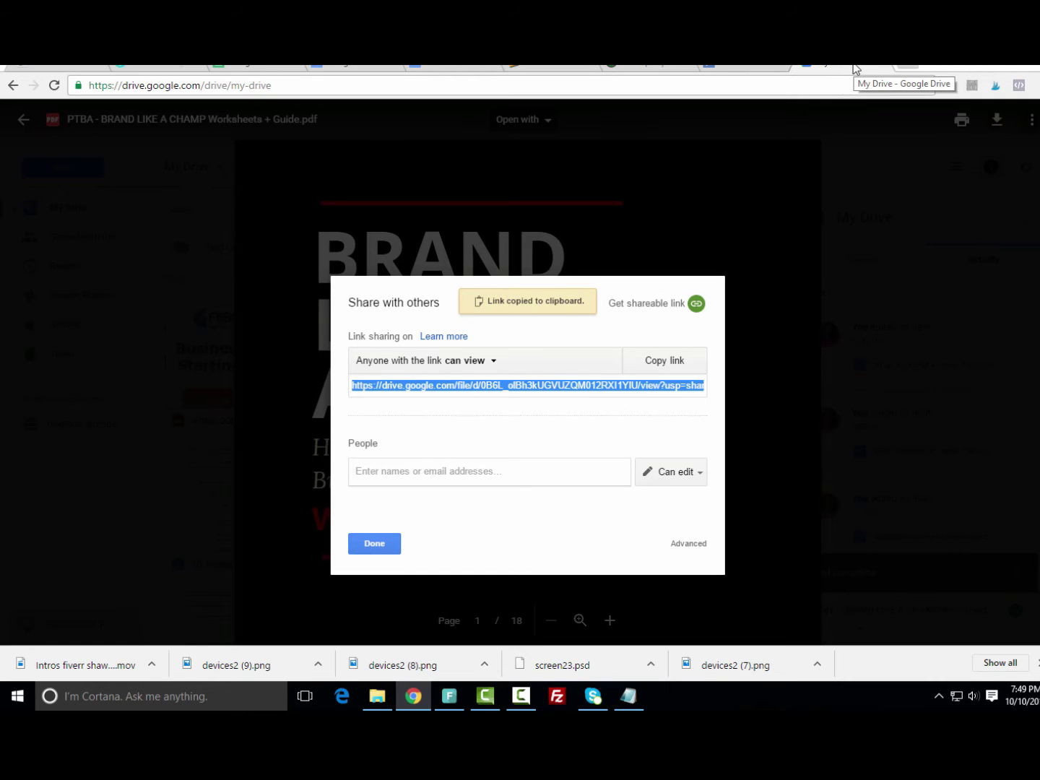
{"action": "left_click", "coordinate": [731, 67]}
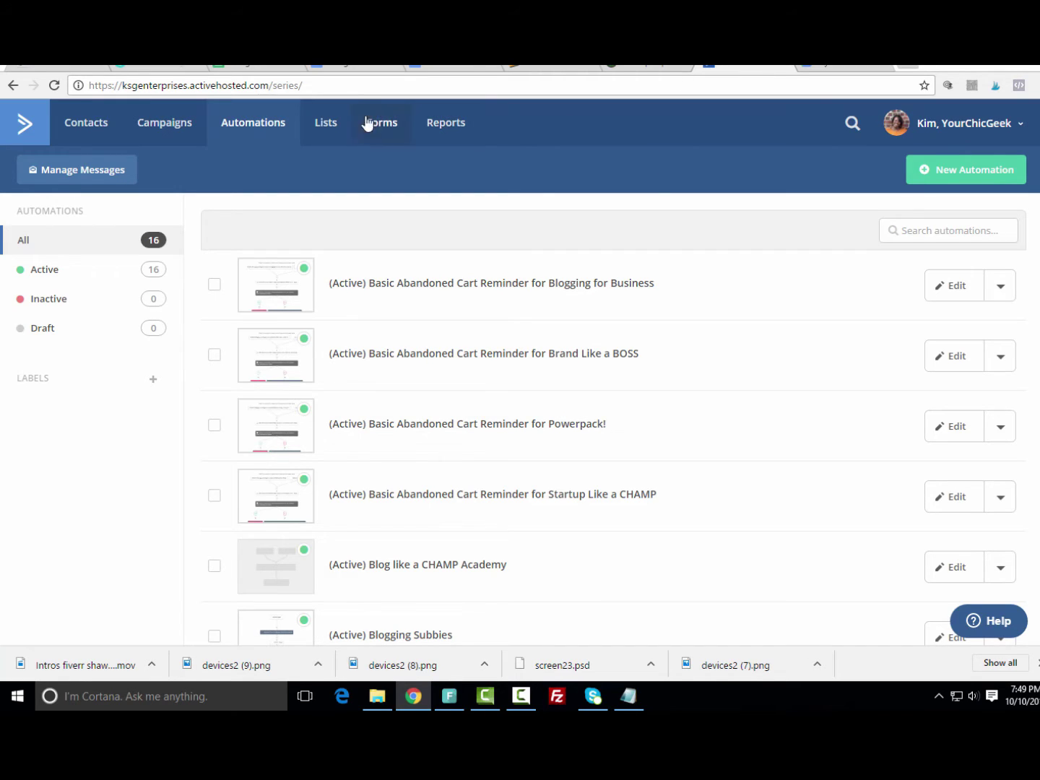
{"action": "left_click", "coordinate": [330, 126]}
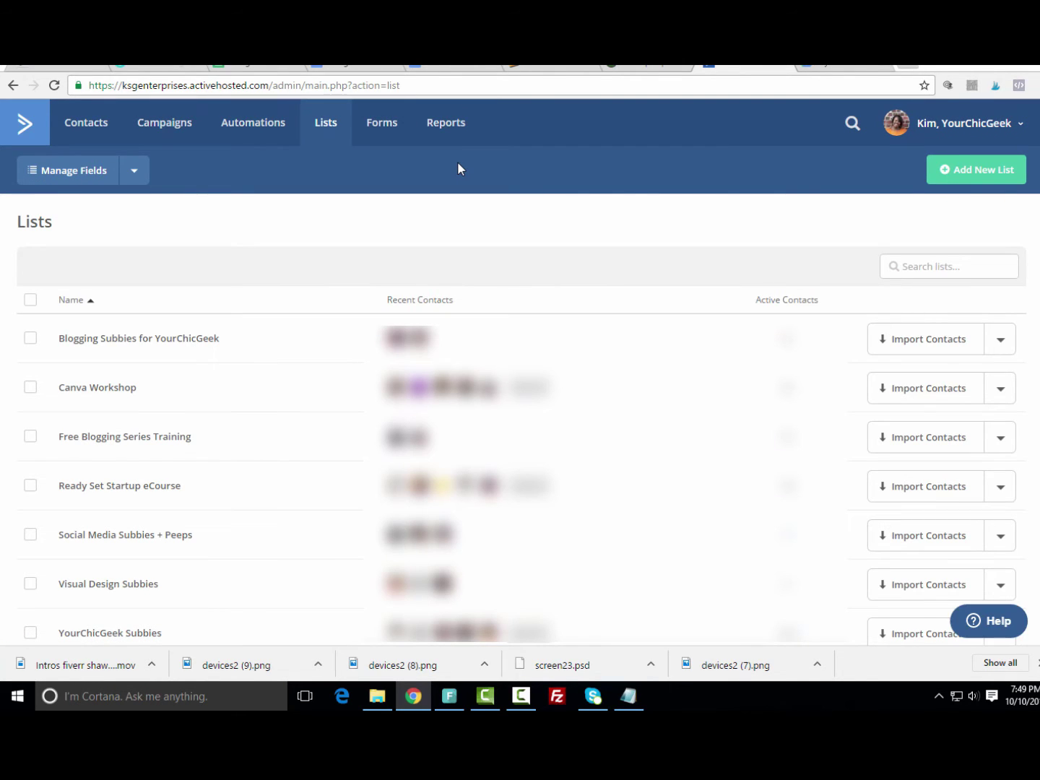
{"action": "left_click", "coordinate": [961, 172]}
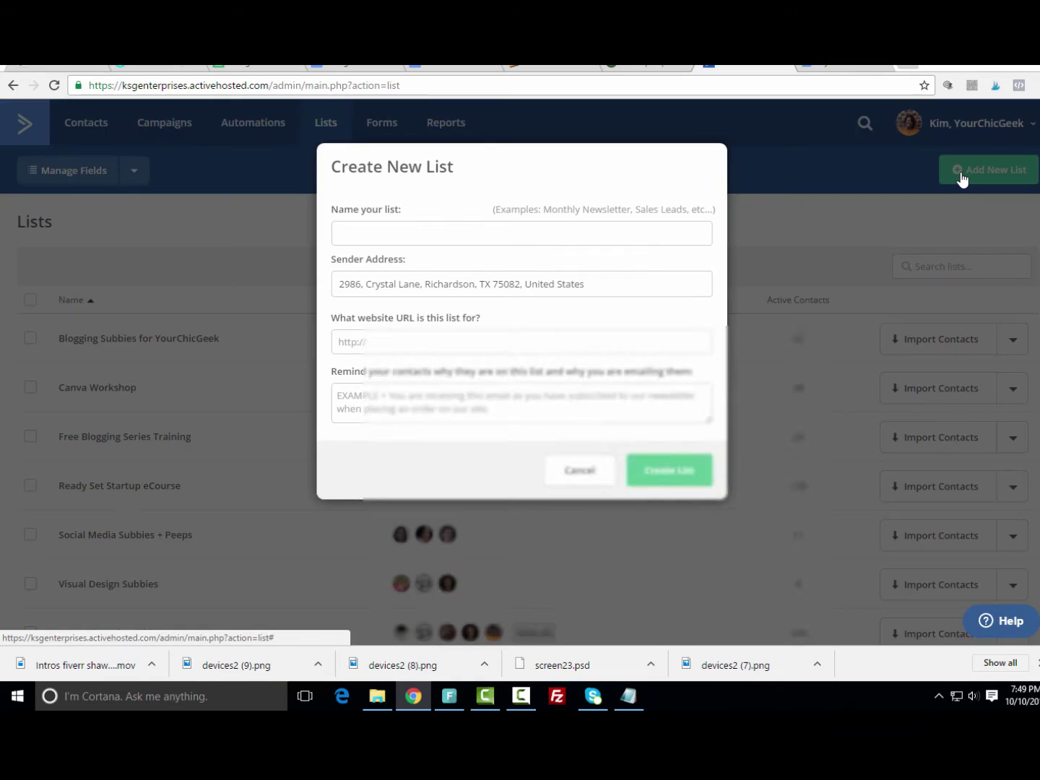
{"action": "left_click", "coordinate": [415, 232]}
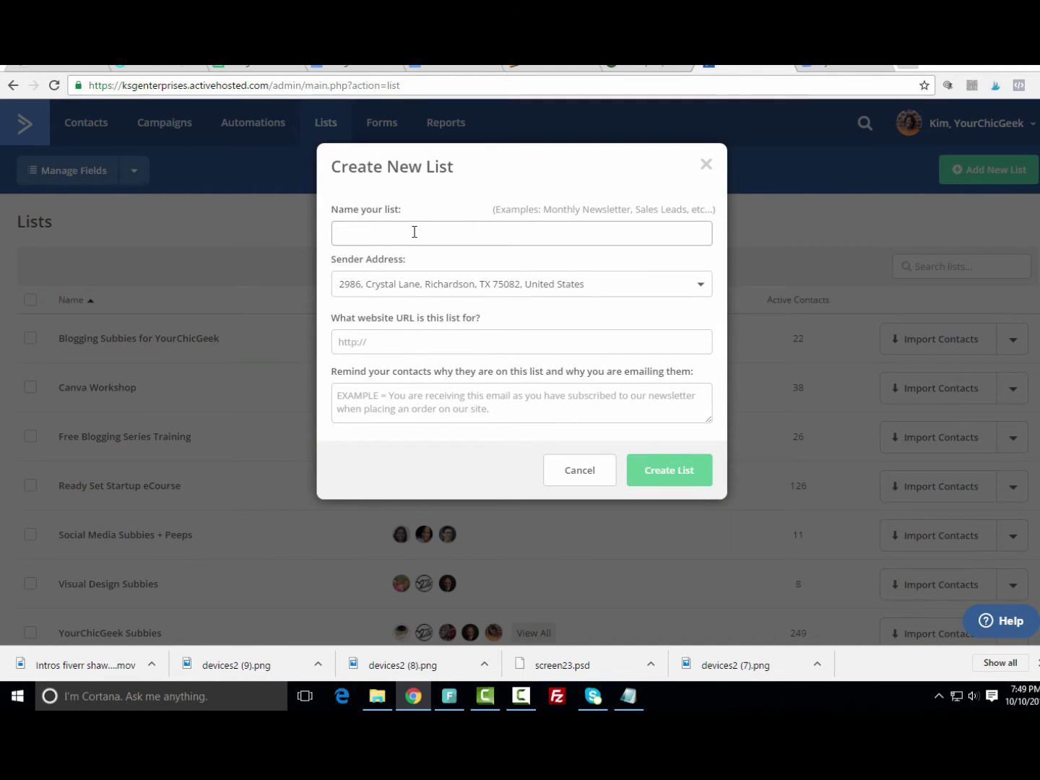
{"action": "type", "text": "Test List for New Subbies"}
{"action": "left_click", "coordinate": [398, 334]}
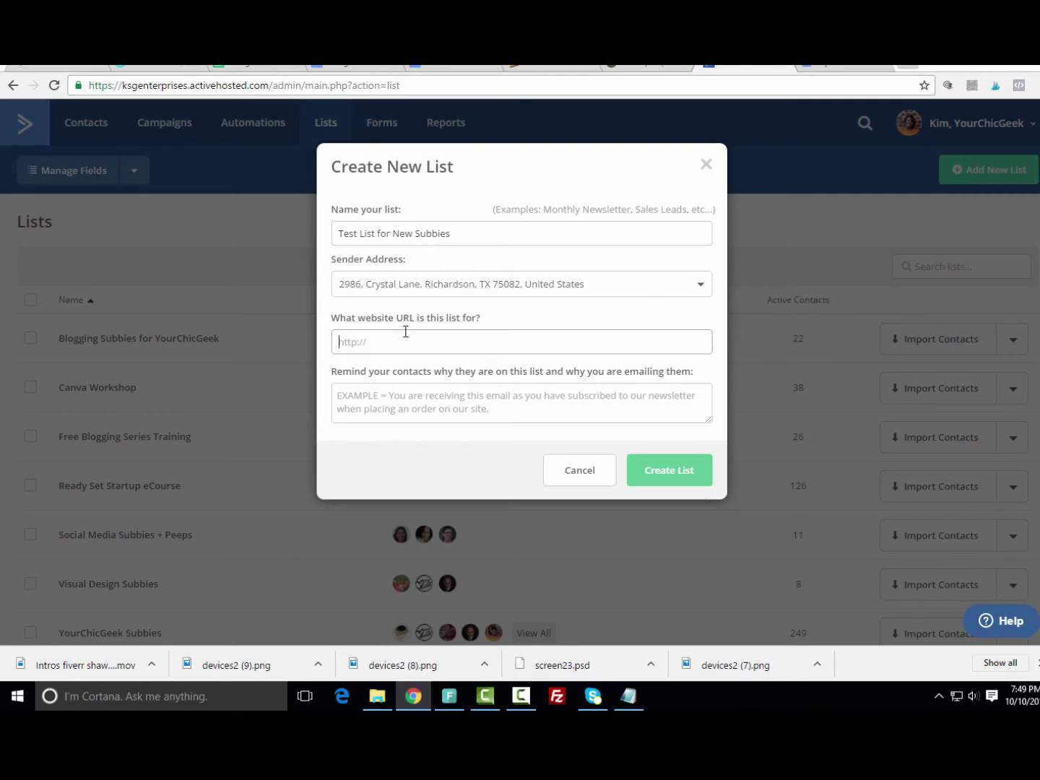
{"action": "type", "text": "http://yourchicgeek.com"}
Enter the contact reminder "You opted in to receive emails from YourChicGeek.com" and create the list
{"action": "left_click", "coordinate": [385, 402]}
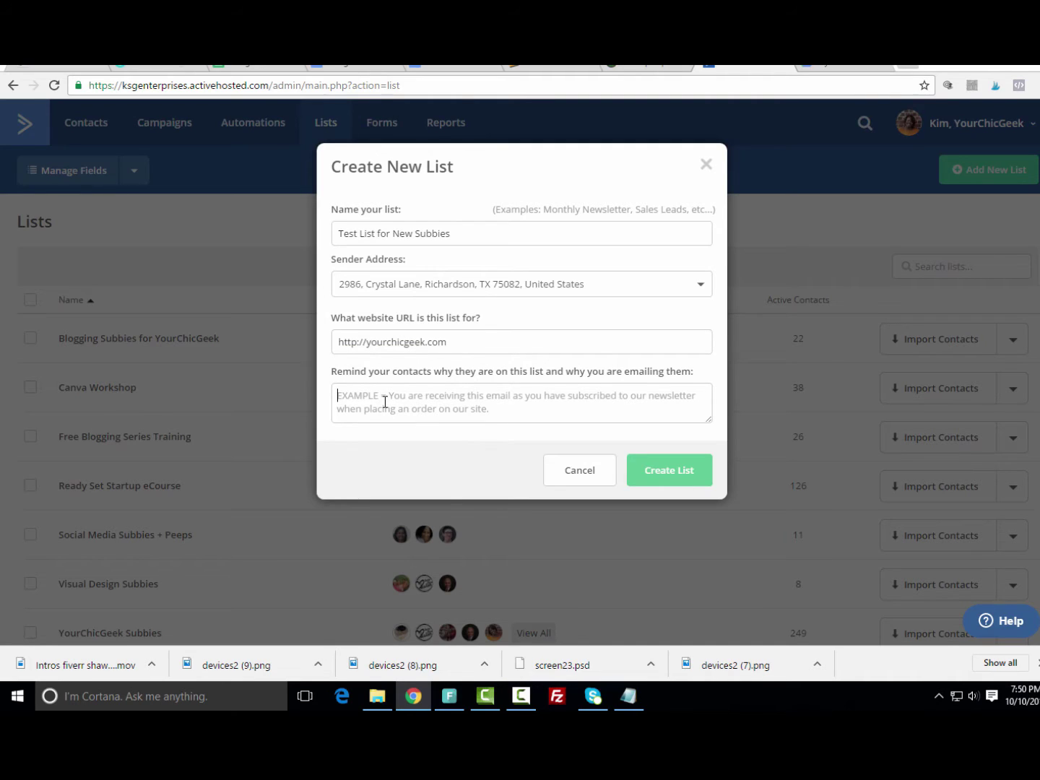
{"action": "type", "text": "You "}
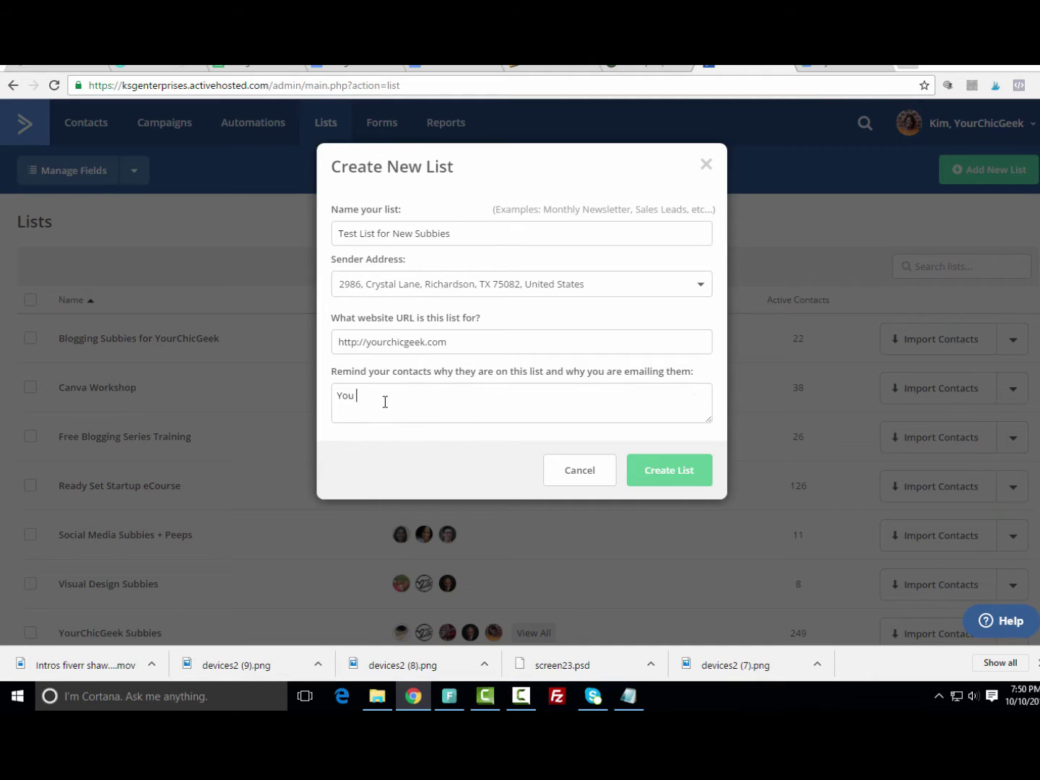
{"action": "type", "text": "opted in to recieive emails from YourChicGeek.com"}
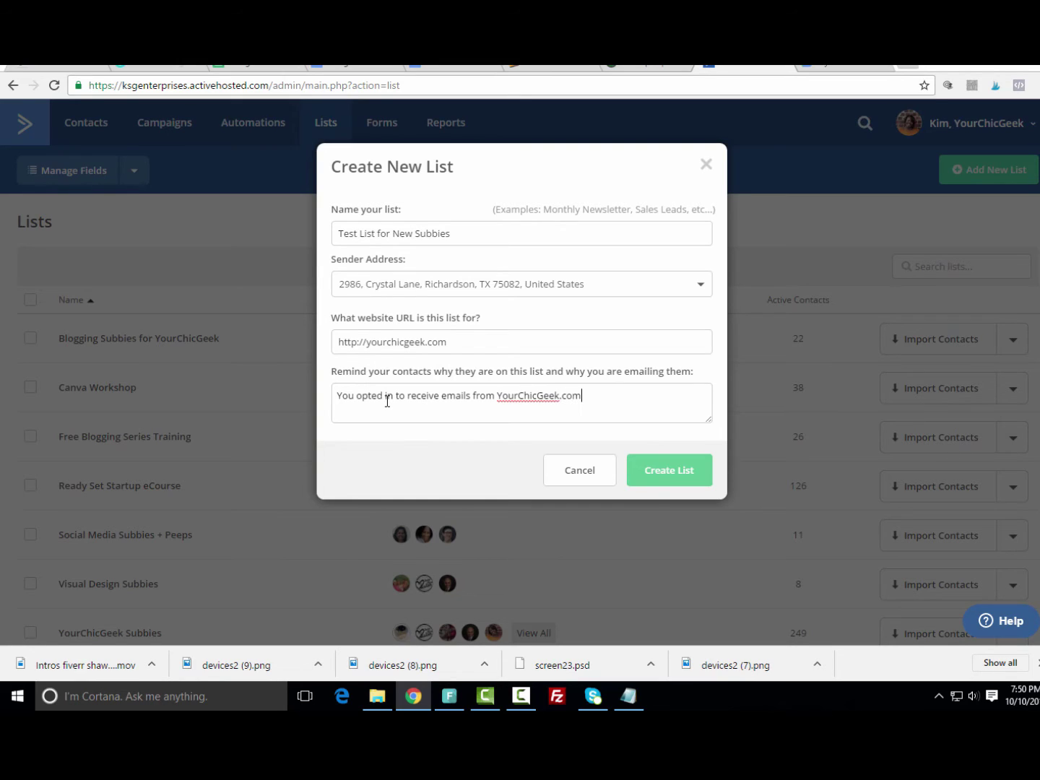
{"action": "left_click", "coordinate": [663, 482]}
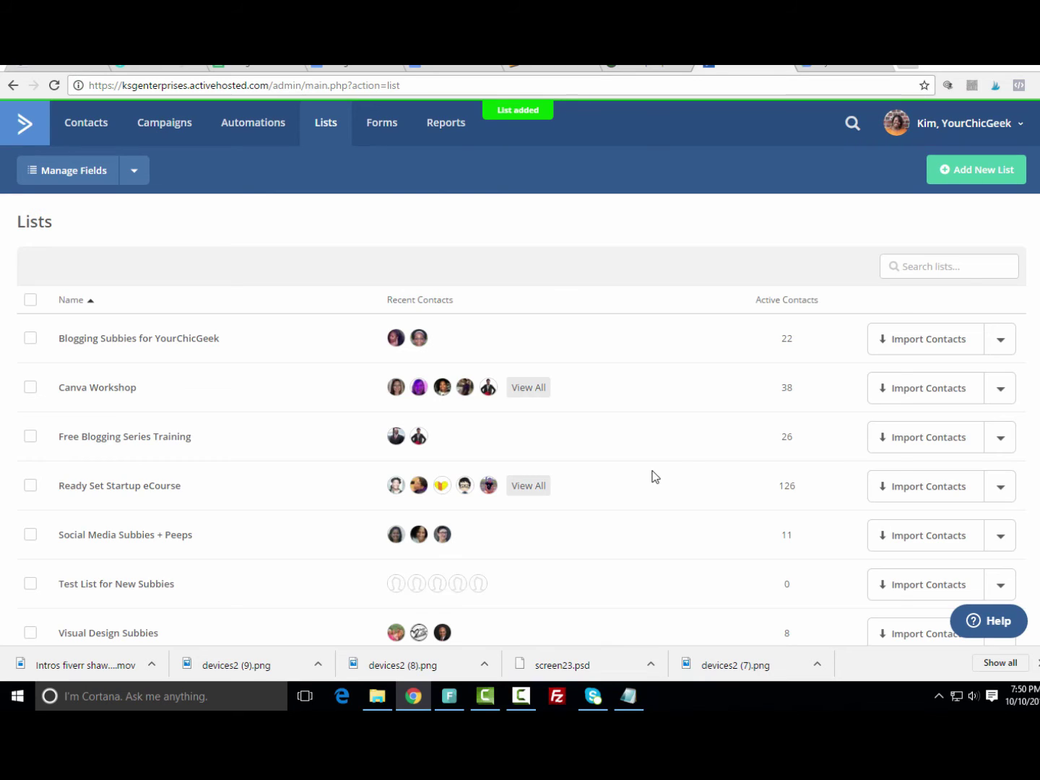
{"action": "scroll", "coordinate": [642, 432], "scroll_direction": "down", "scroll_amount": 3}
{"action": "scroll", "coordinate": [643, 433], "scroll_direction": "up", "scroll_amount": 3}
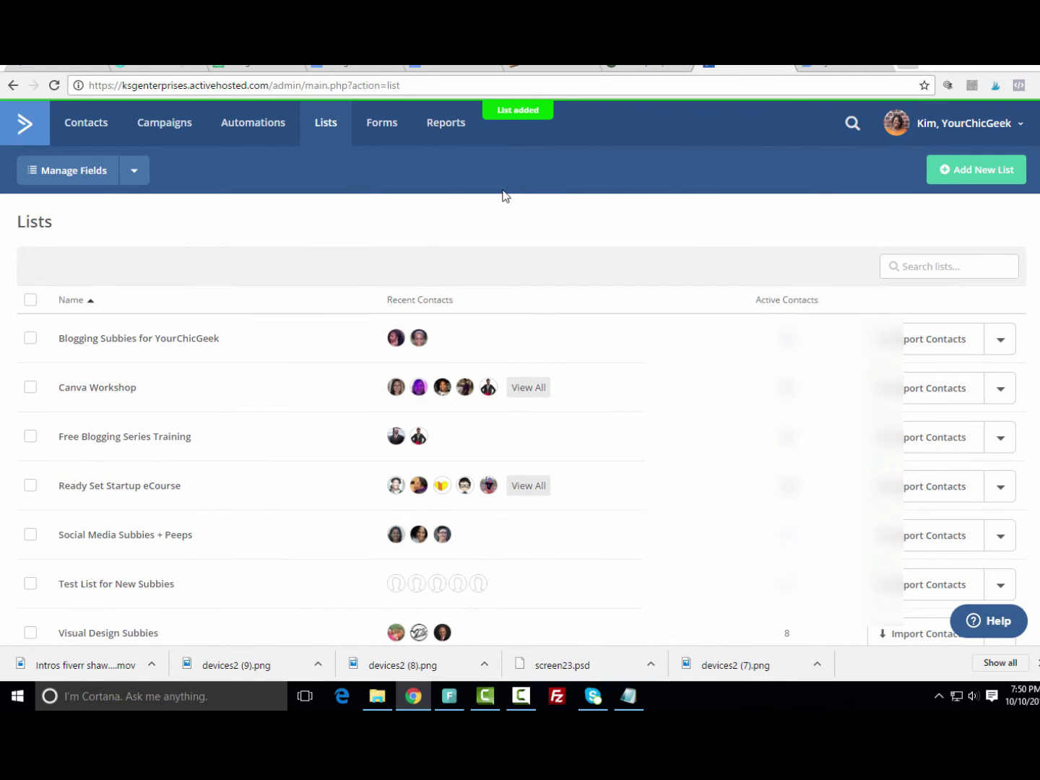
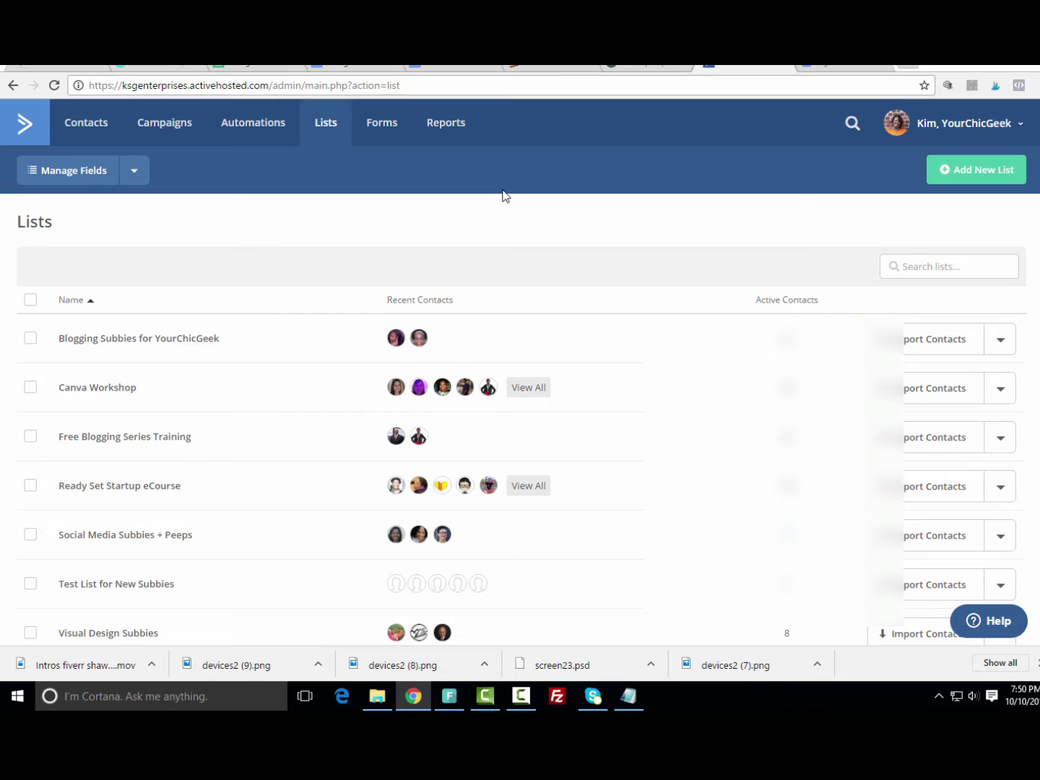
Create an inline form named "Test List Form" that subscribes contacts to the list "Test List for New Subbies"
{"action": "left_click", "coordinate": [383, 126]}
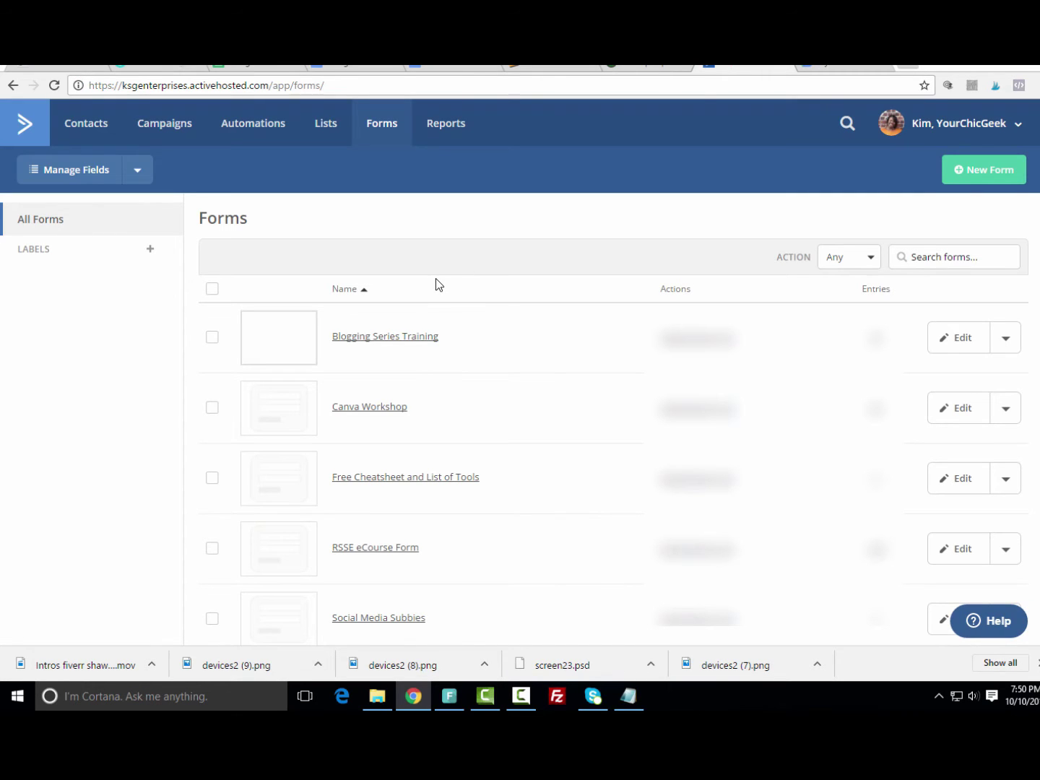
{"action": "left_click", "coordinate": [971, 179]}
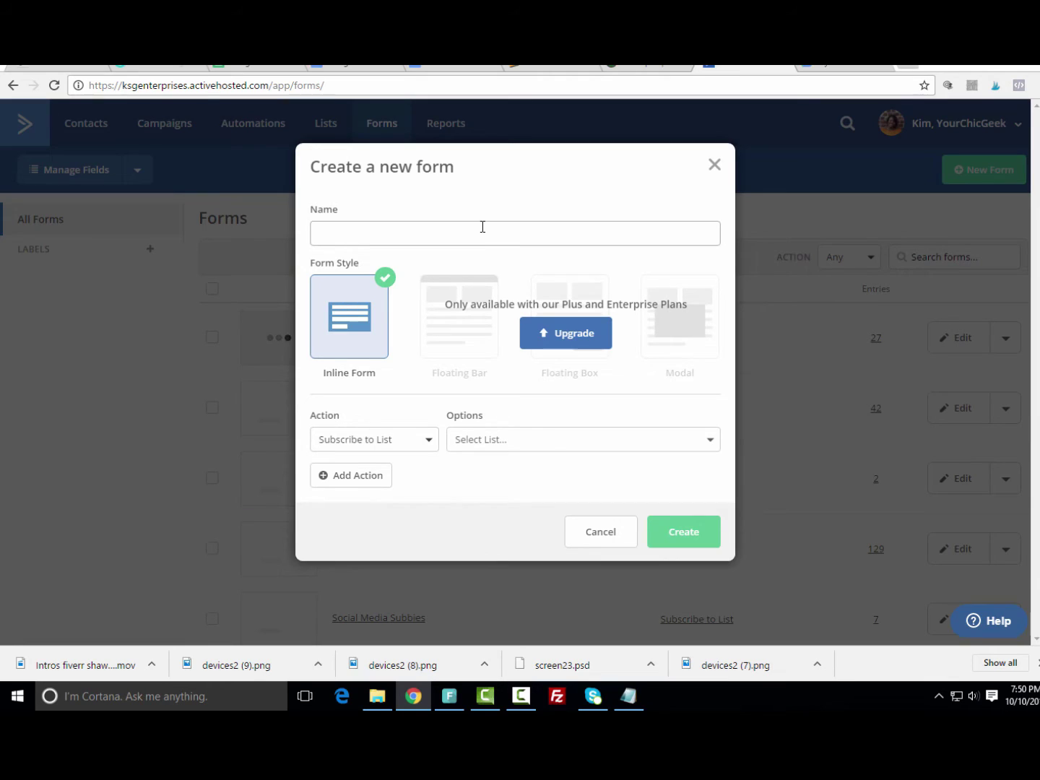
{"action": "type", "text": "Test List Form"}
{"action": "left_click", "coordinate": [425, 452]}
{"action": "left_click", "coordinate": [424, 449]}
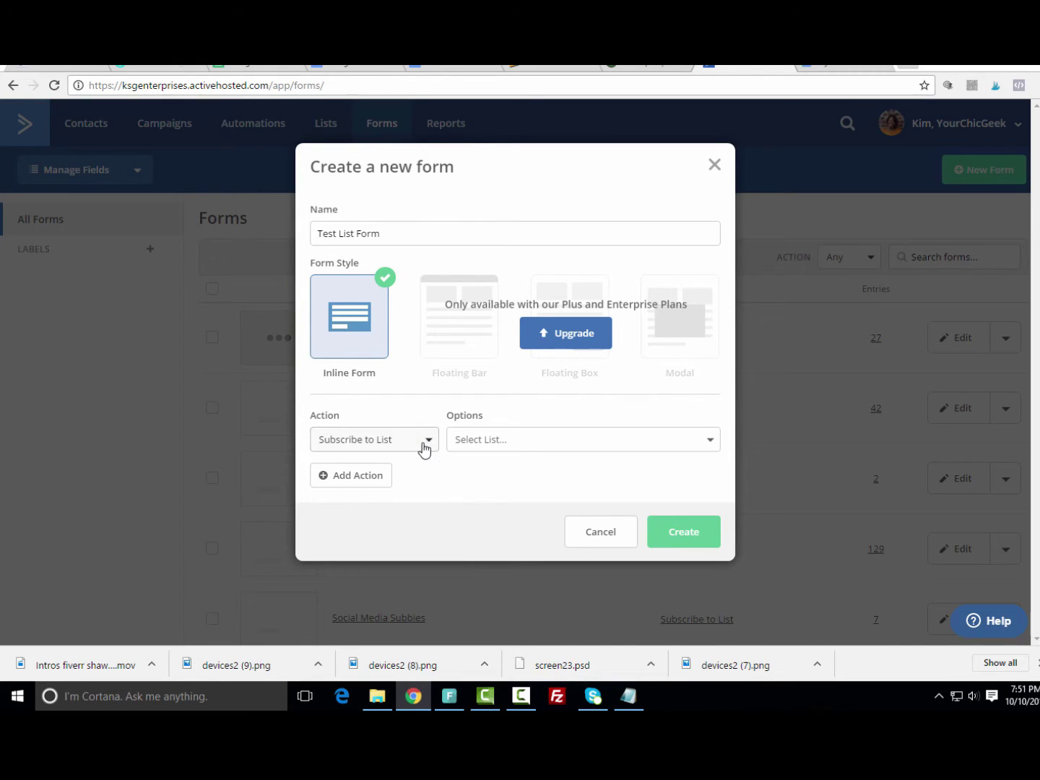
{"action": "left_click", "coordinate": [566, 444]}
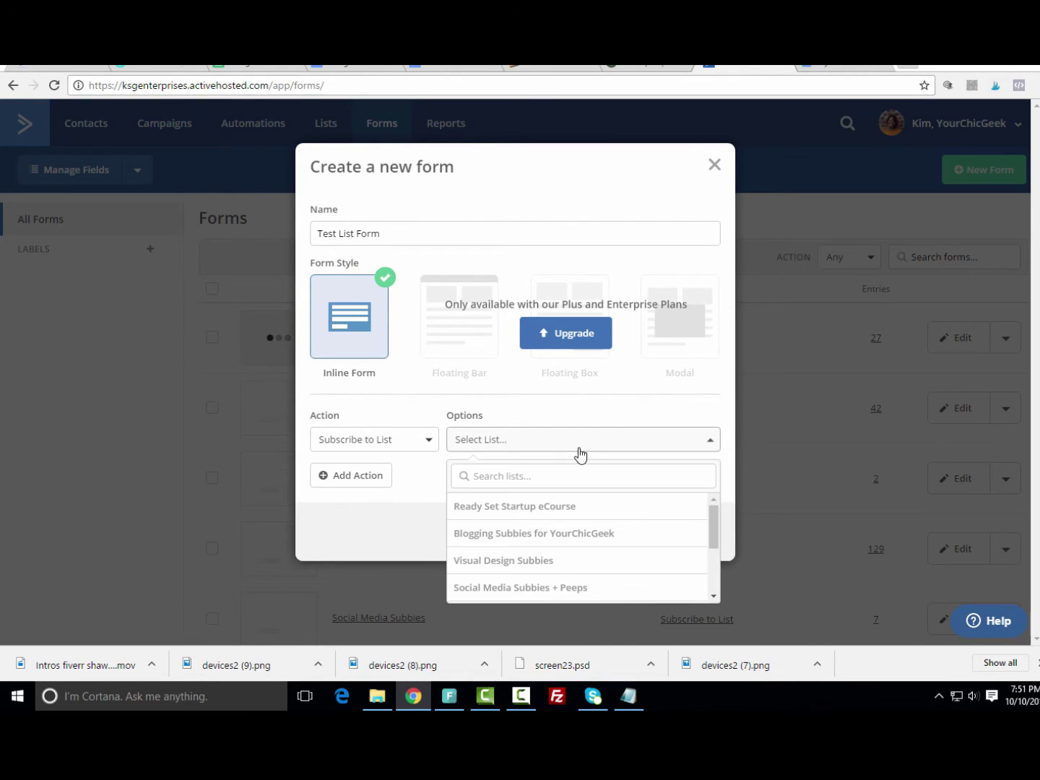
{"action": "left_click_drag", "start_coordinate": [711, 527], "coordinate": [710, 576]}
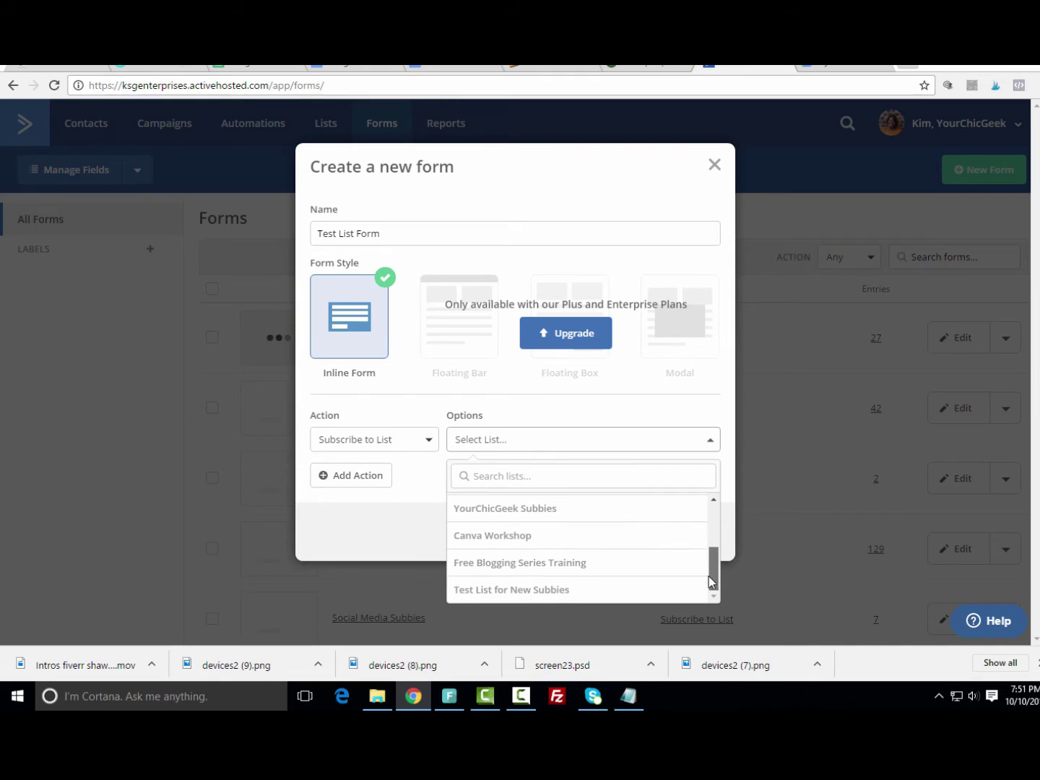
{"action": "left_click", "coordinate": [575, 596]}
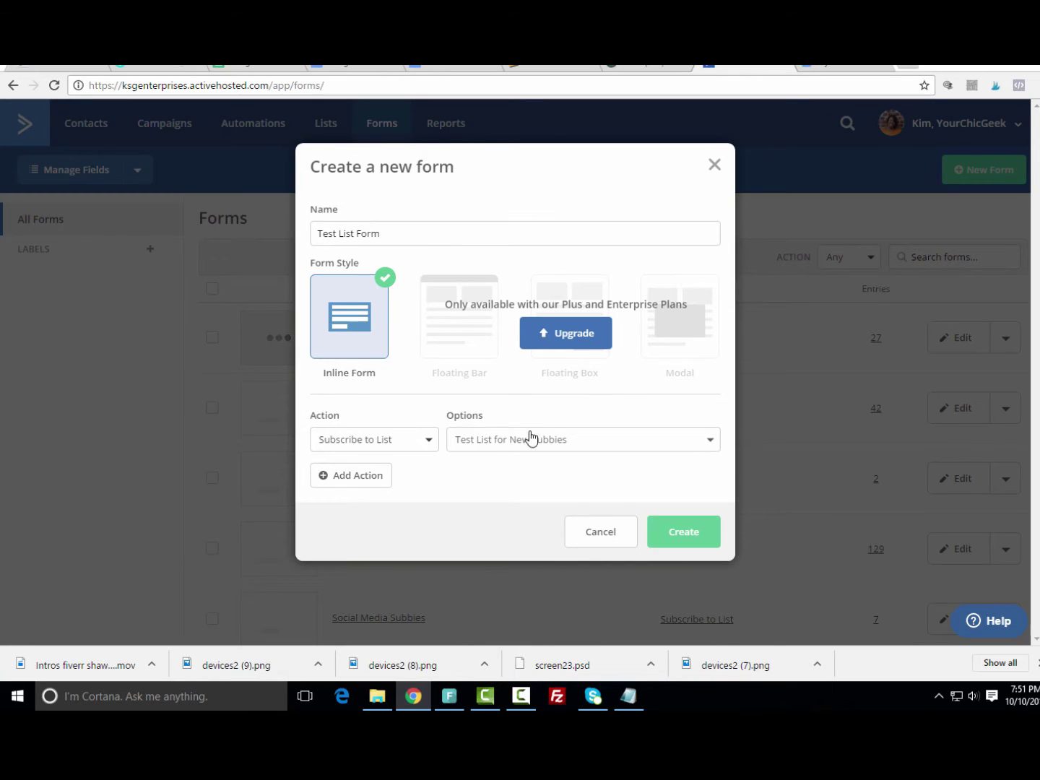
{"action": "left_click", "coordinate": [694, 535]}
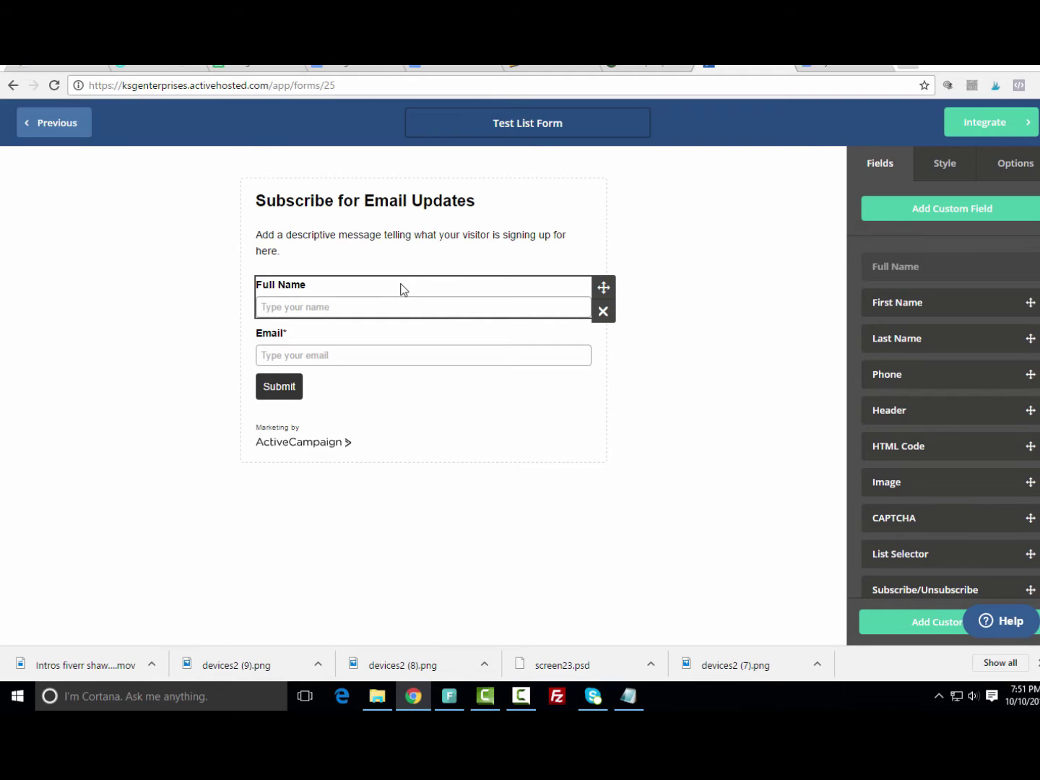
Remove the Full Name field from the form and add a First Name field above Email
{"action": "left_click", "coordinate": [603, 314]}
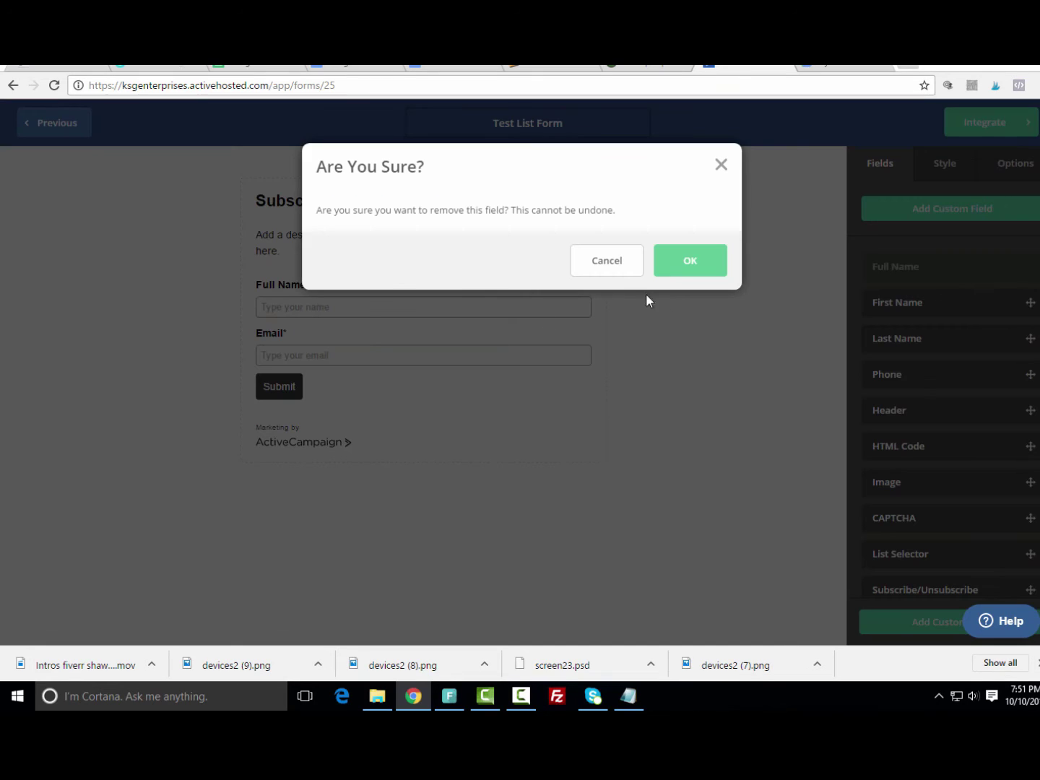
{"action": "left_click", "coordinate": [674, 276]}
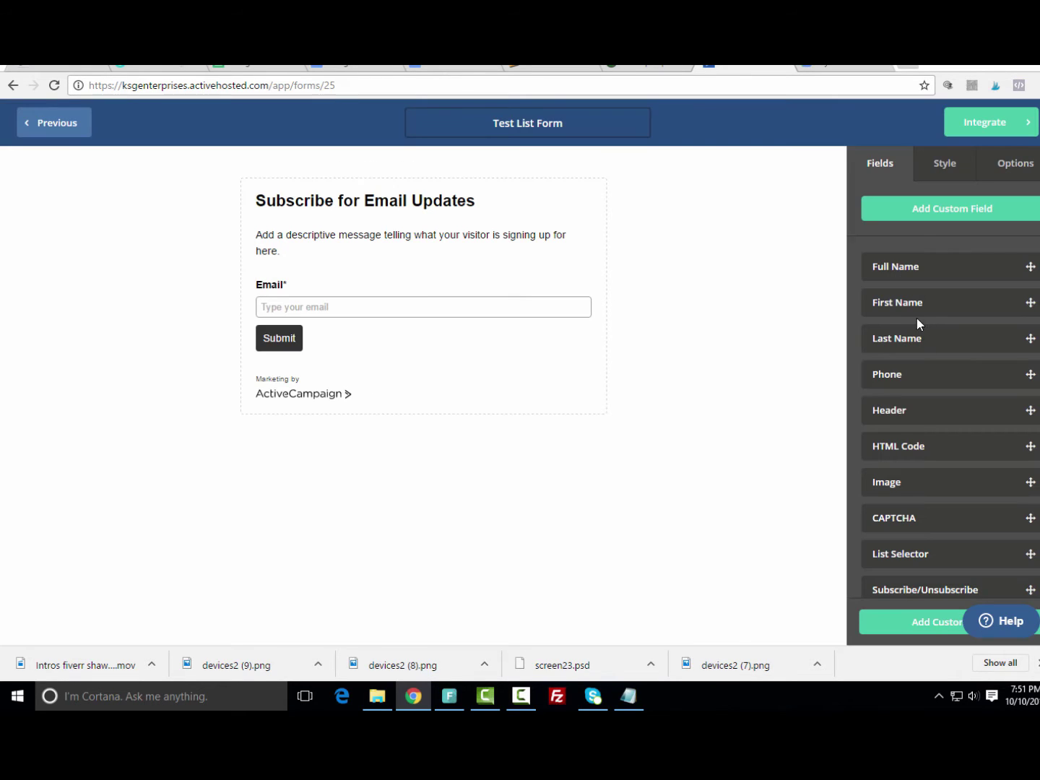
{"action": "left_click_drag", "start_coordinate": [926, 303], "coordinate": [324, 264]}
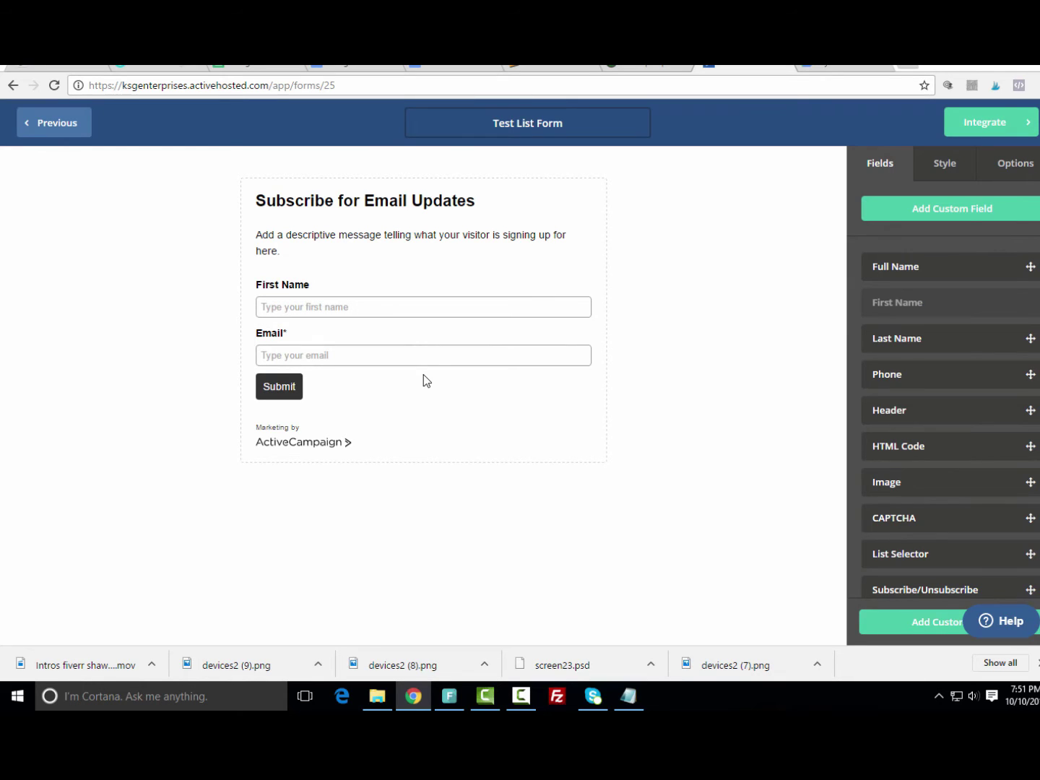
Proceed to the form's integration options, review its link and WordPress choices, and save and exit the form
{"action": "left_click", "coordinate": [977, 130]}
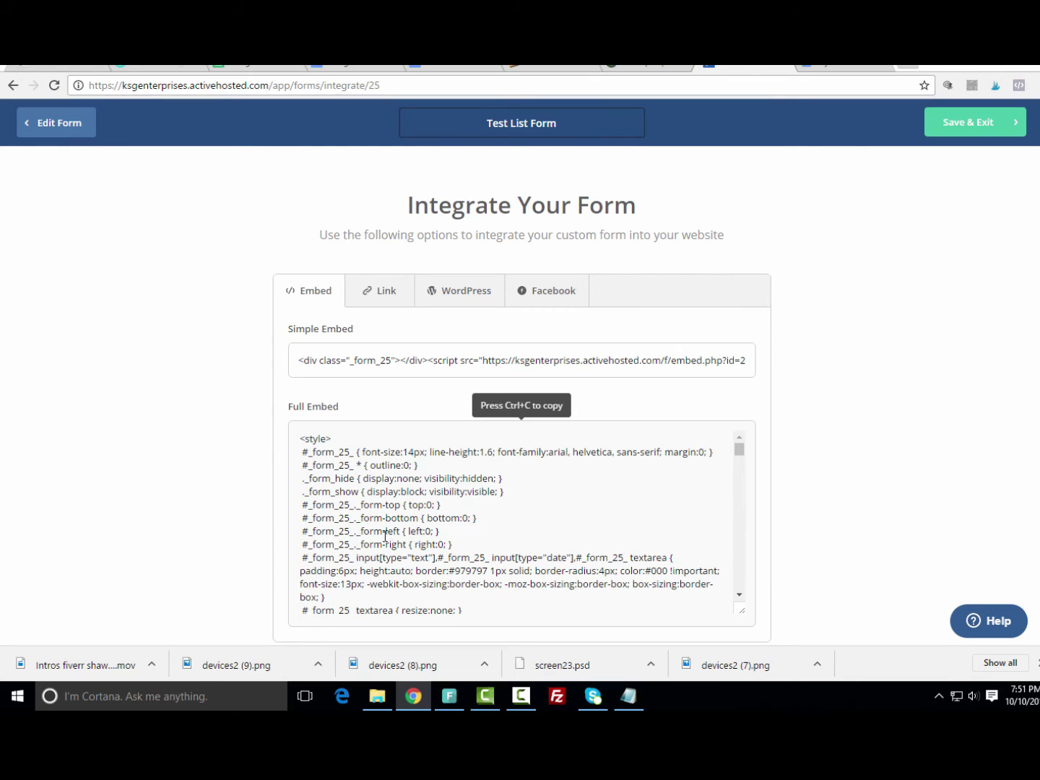
{"action": "left_click", "coordinate": [391, 298]}
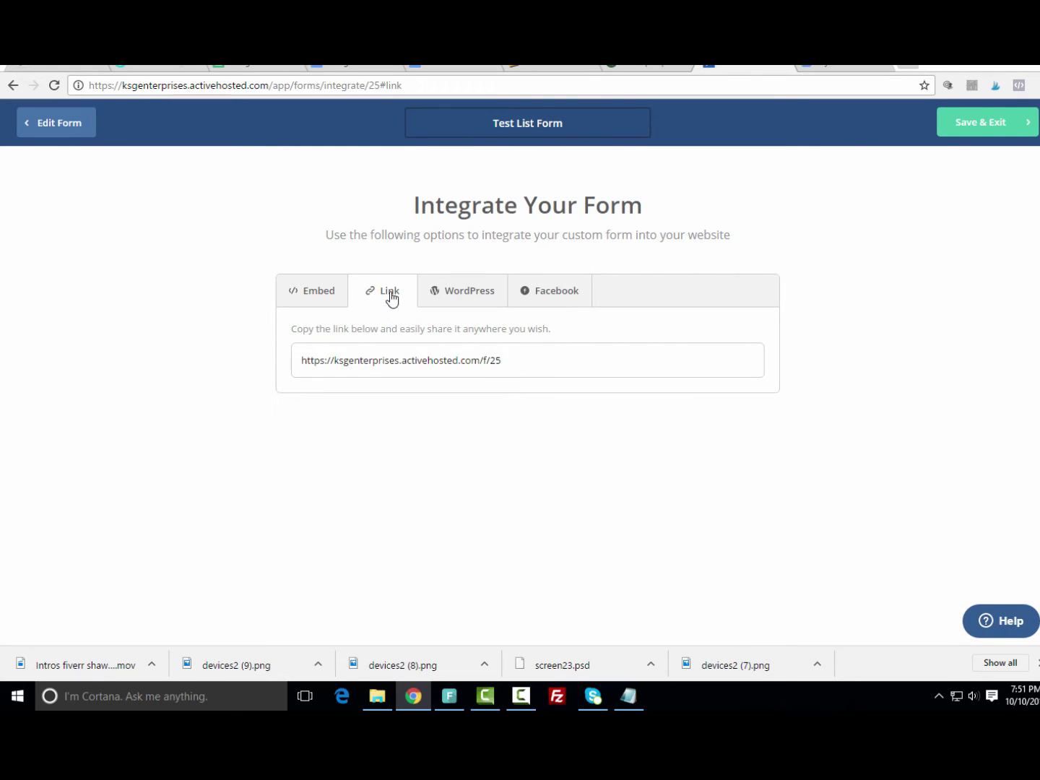
{"action": "left_click", "coordinate": [459, 292]}
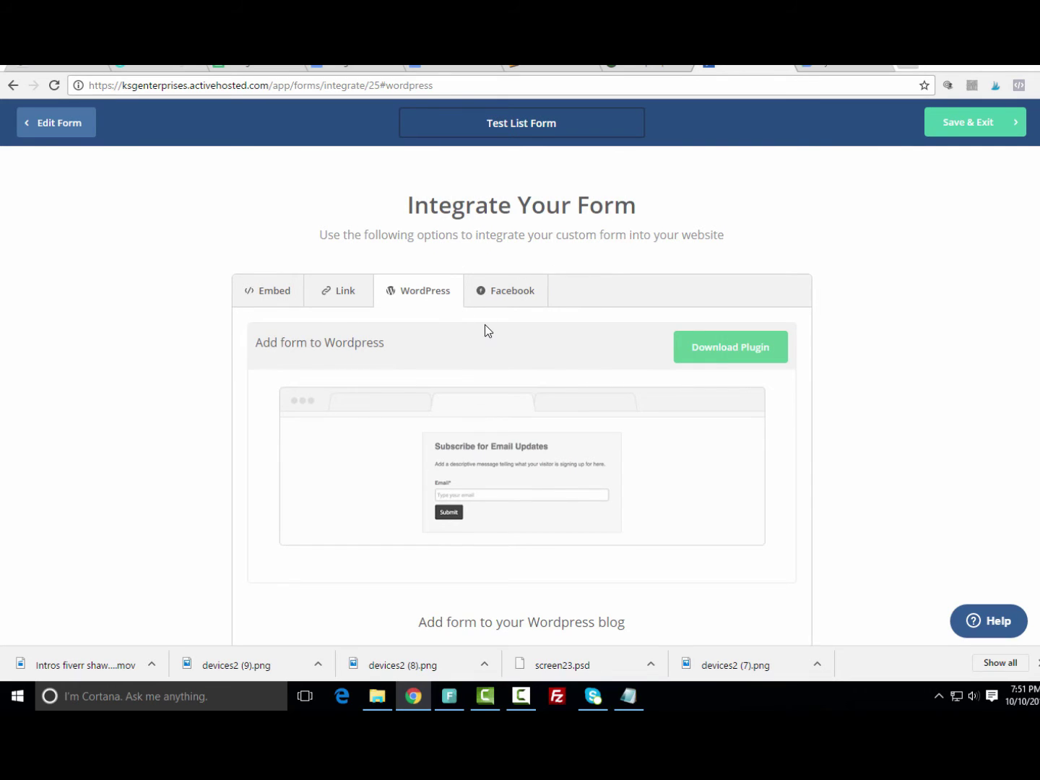
{"action": "scroll", "coordinate": [485, 325], "scroll_direction": "down", "scroll_amount": 2}
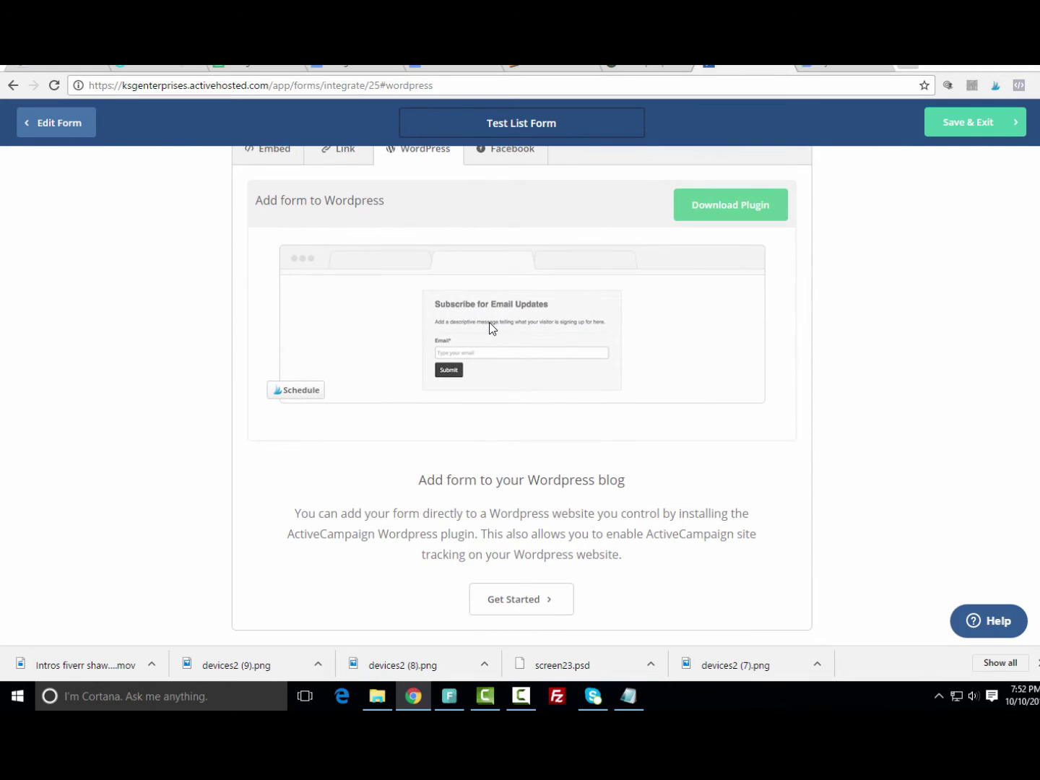
{"action": "scroll", "coordinate": [490, 322], "scroll_direction": "up", "scroll_amount": 2}
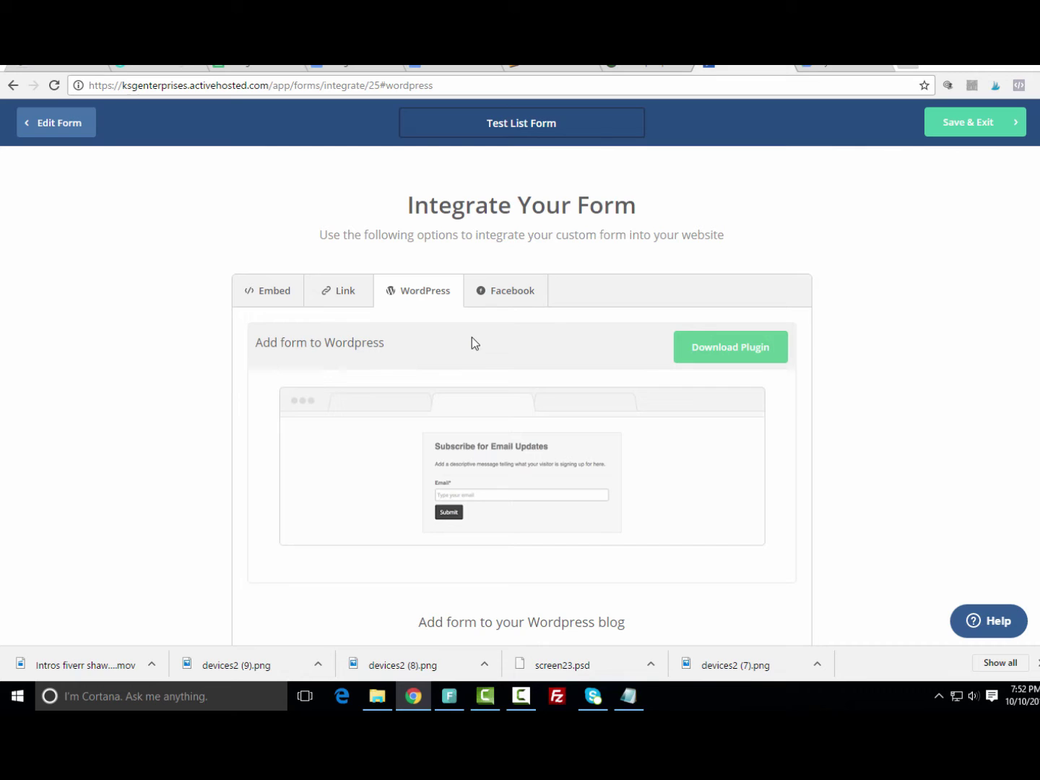
{"action": "scroll", "coordinate": [618, 311], "scroll_direction": "down", "scroll_amount": 2}
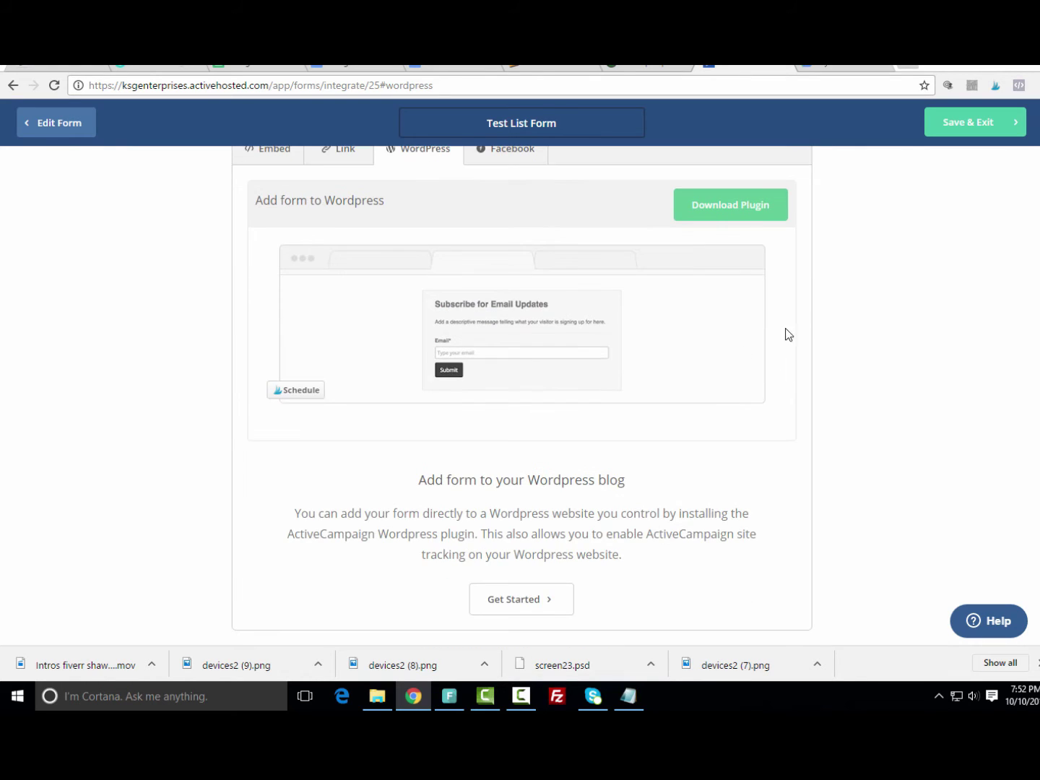
{"action": "scroll", "coordinate": [868, 336], "scroll_direction": "up", "scroll_amount": 2}
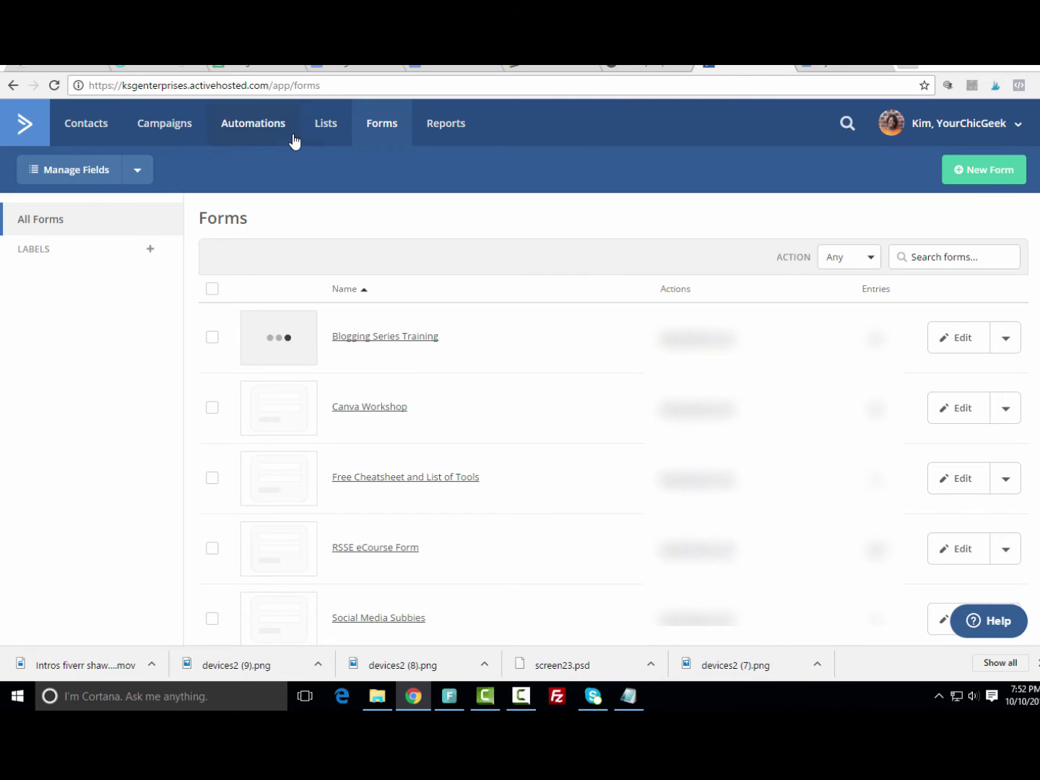
Create a new automation using the Start from Scratch recipe
{"action": "left_click", "coordinate": [255, 133]}
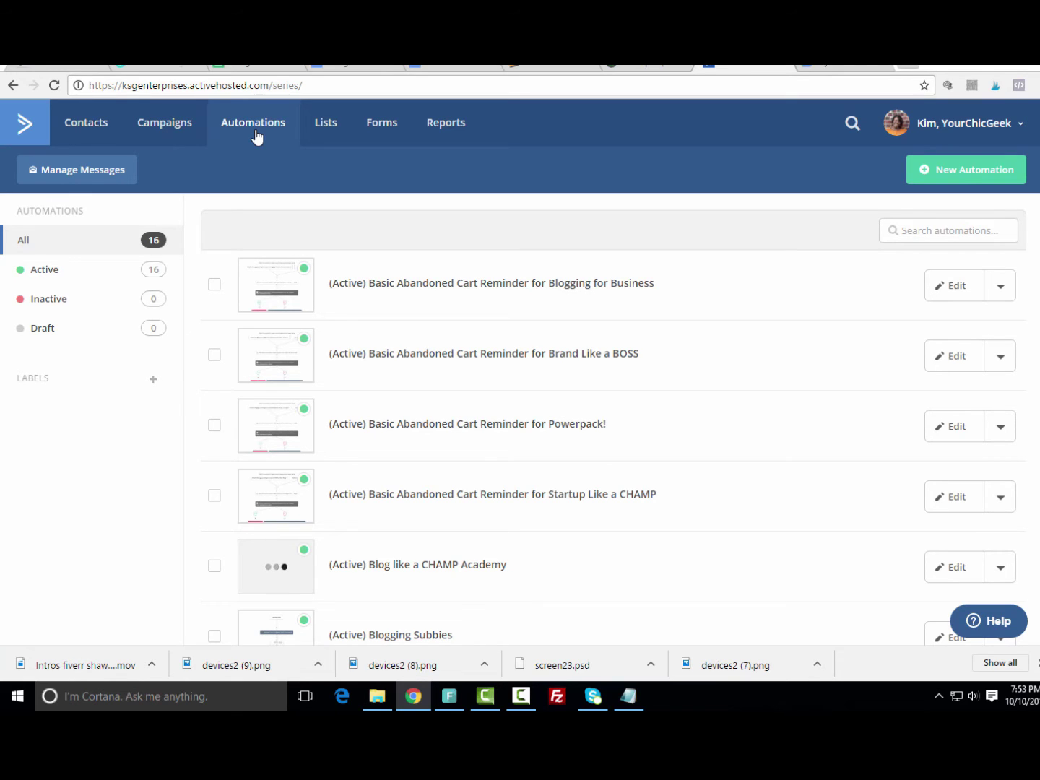
{"action": "left_click", "coordinate": [951, 168]}
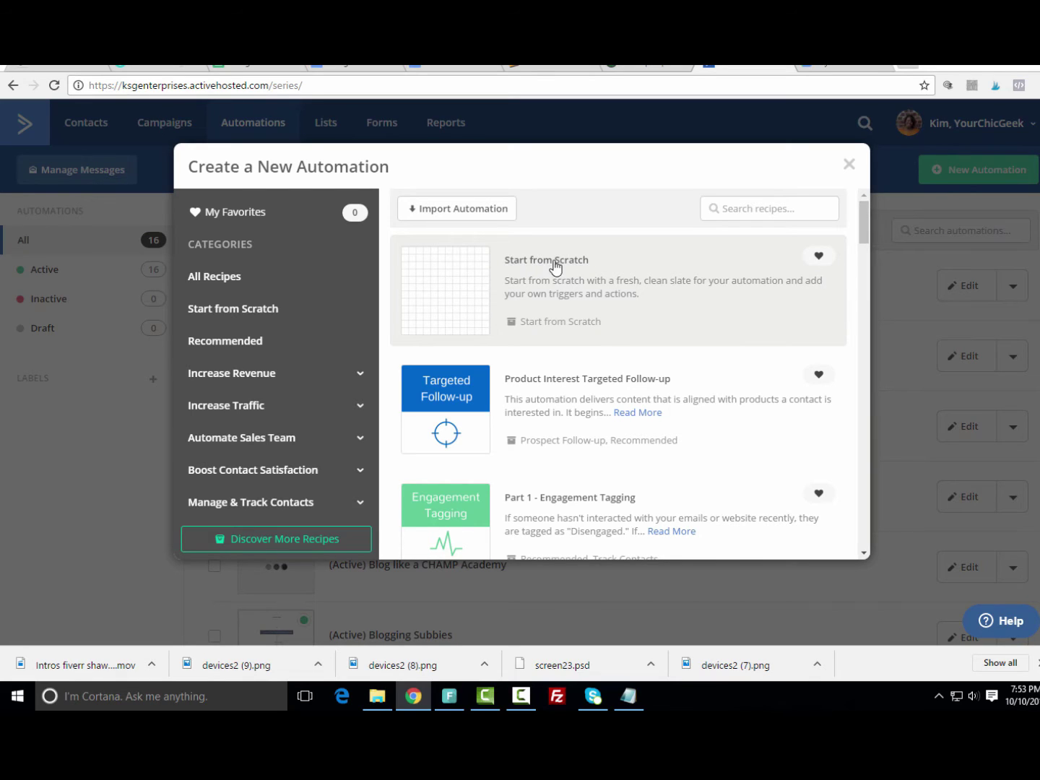
{"action": "left_click", "coordinate": [464, 293]}
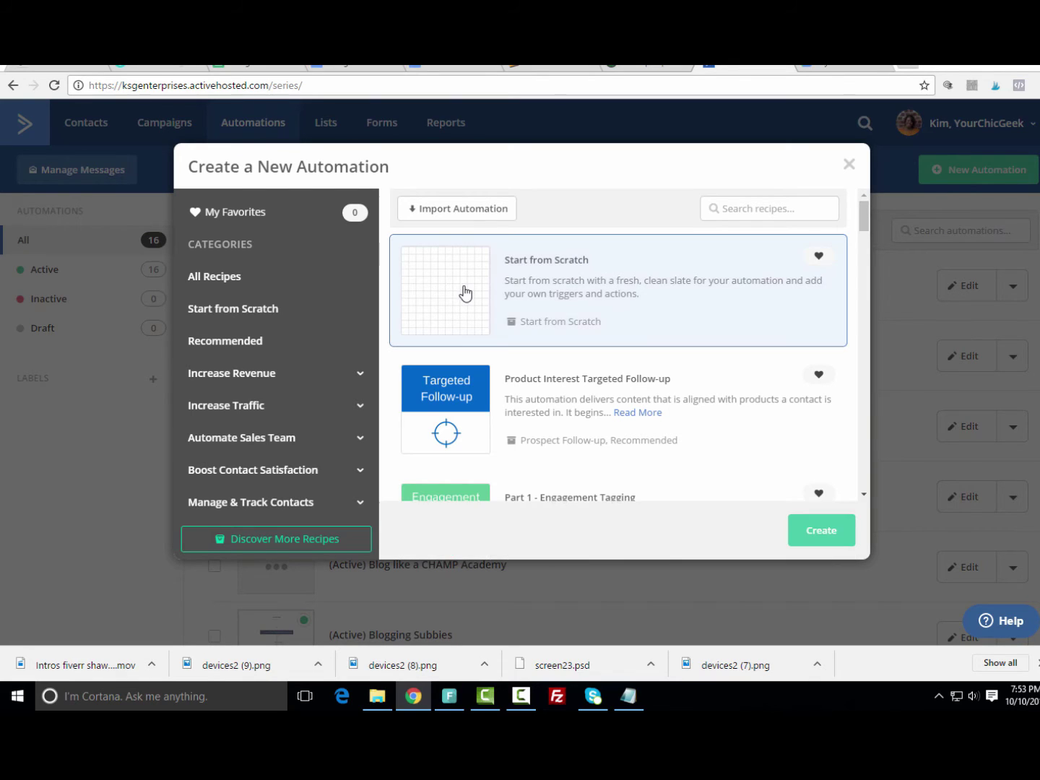
{"action": "left_click", "coordinate": [828, 542]}
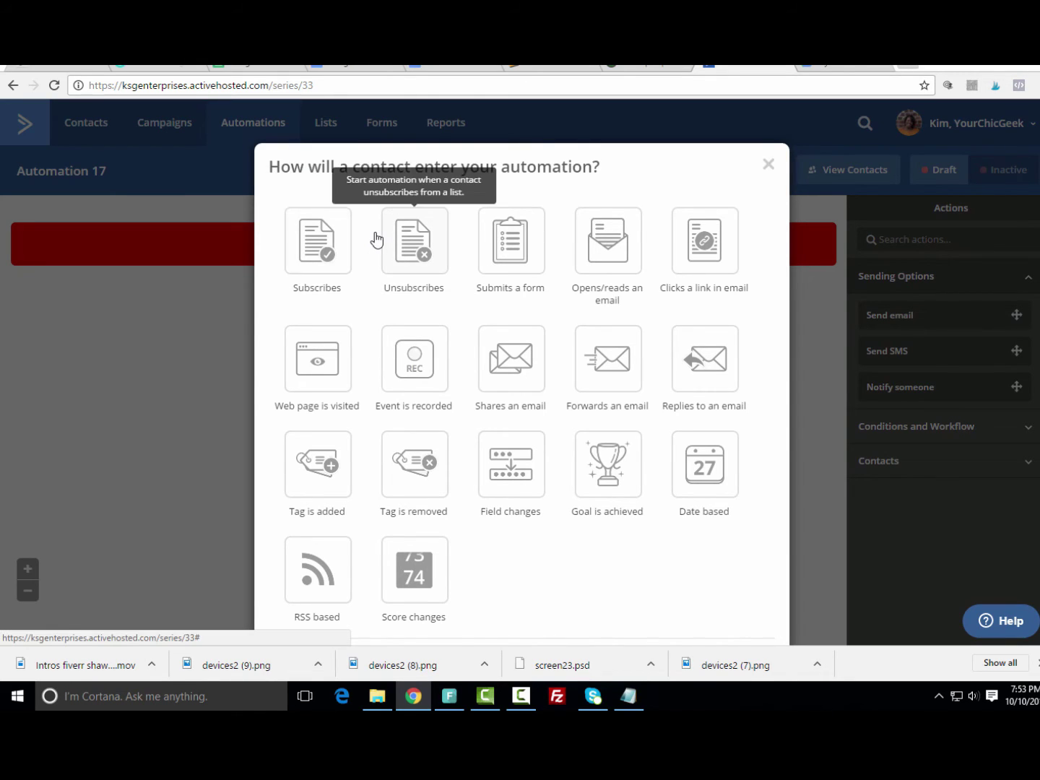
Add a start trigger that runs once when a contact submits the Test List Form
{"action": "left_click", "coordinate": [510, 248]}
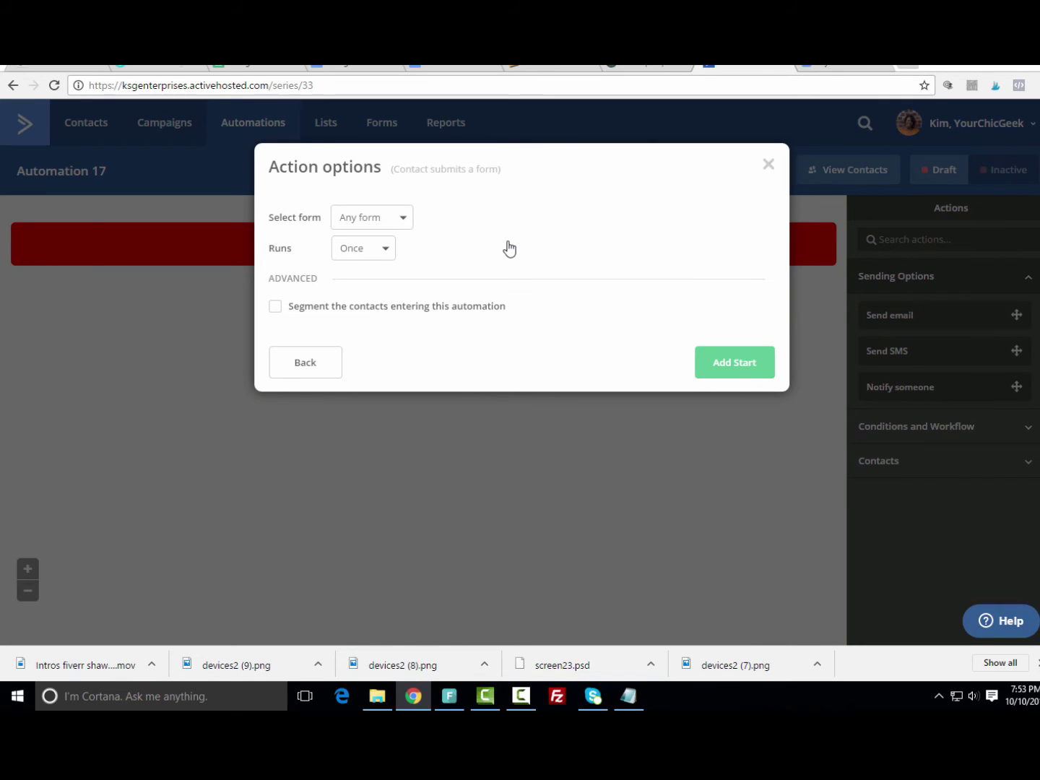
{"action": "left_click", "coordinate": [402, 221]}
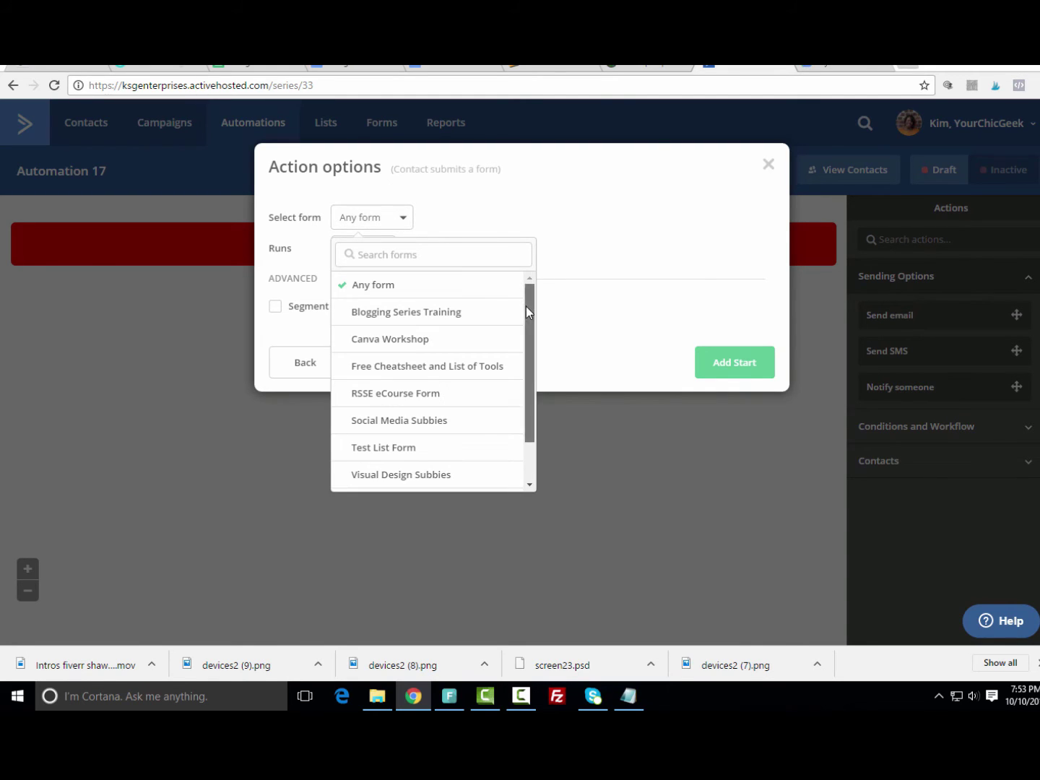
{"action": "left_click_drag", "start_coordinate": [526, 307], "coordinate": [530, 320]}
{"action": "left_click", "coordinate": [386, 427]}
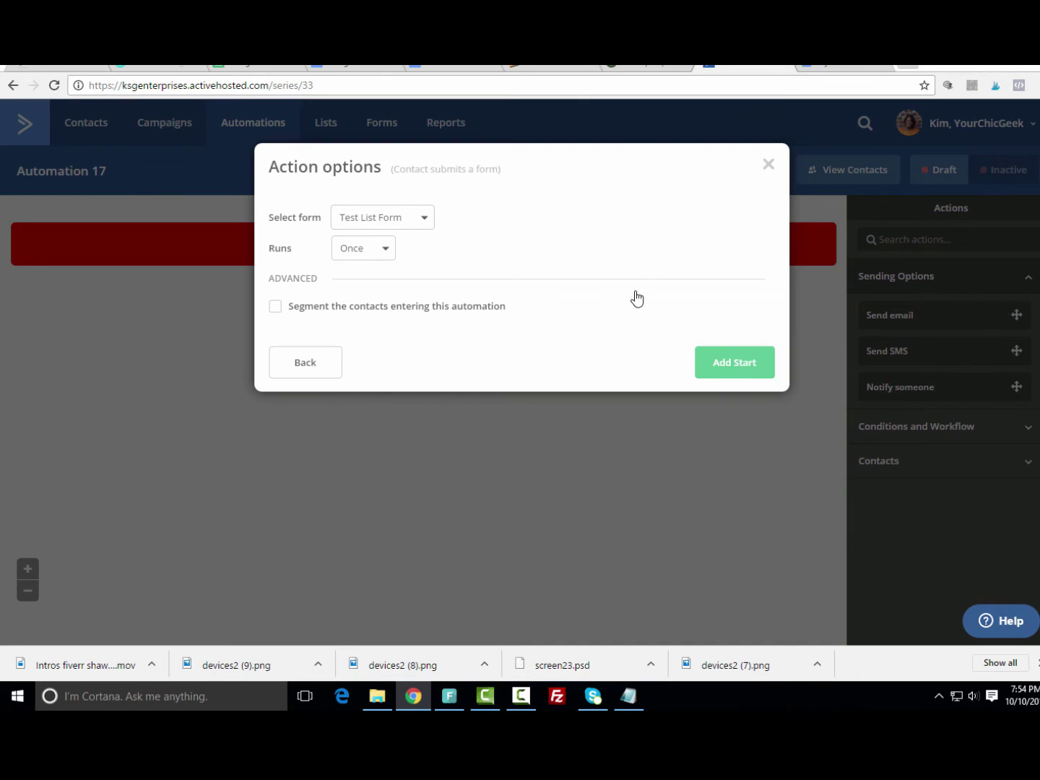
{"action": "left_click", "coordinate": [726, 369]}
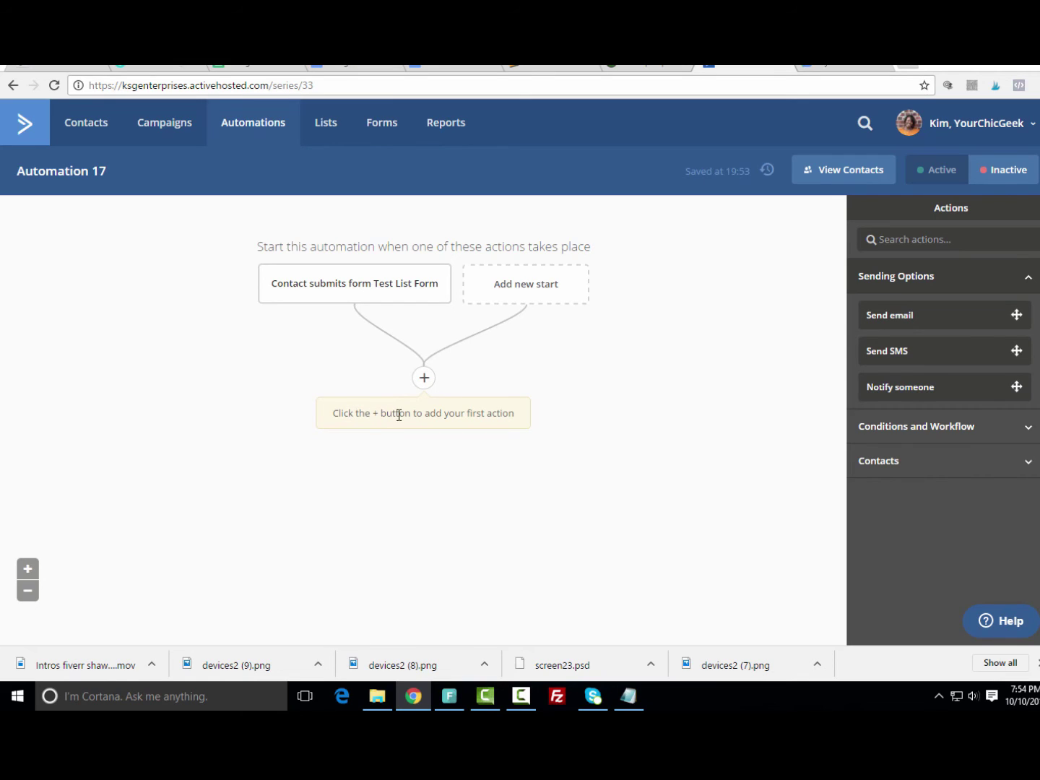
Add a send email action as the first step and create a new email named "Free Download for Test List"
{"action": "left_click", "coordinate": [424, 379]}
{"action": "left_click", "coordinate": [528, 216]}
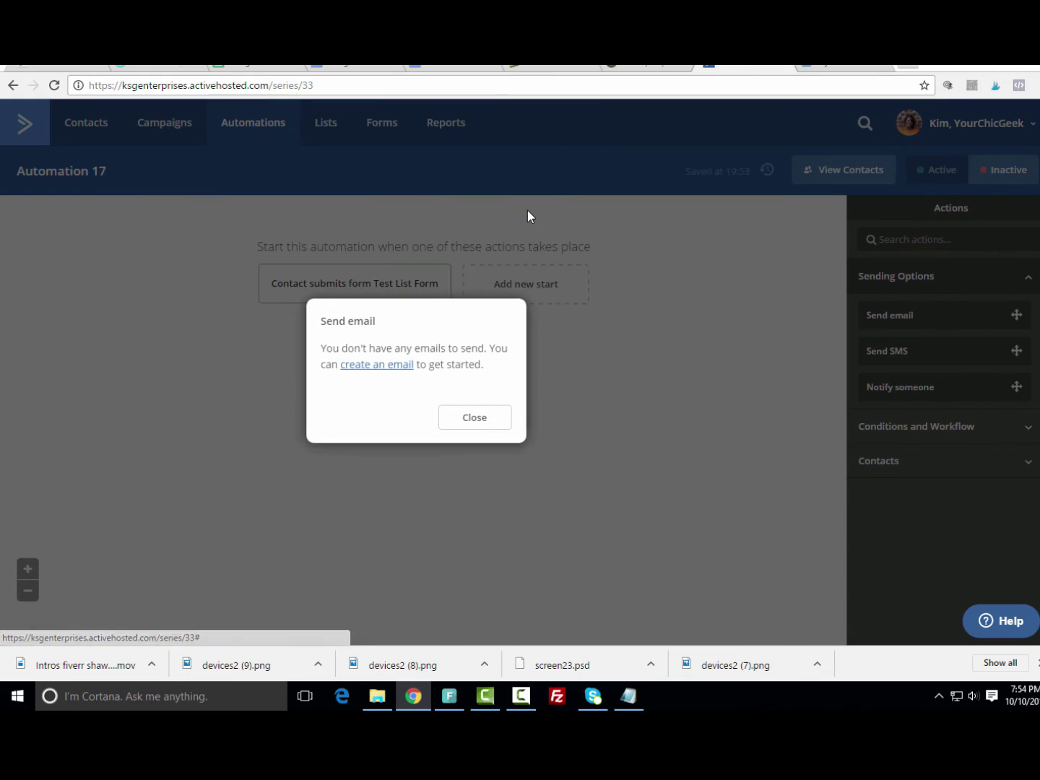
{"action": "left_click", "coordinate": [376, 367]}
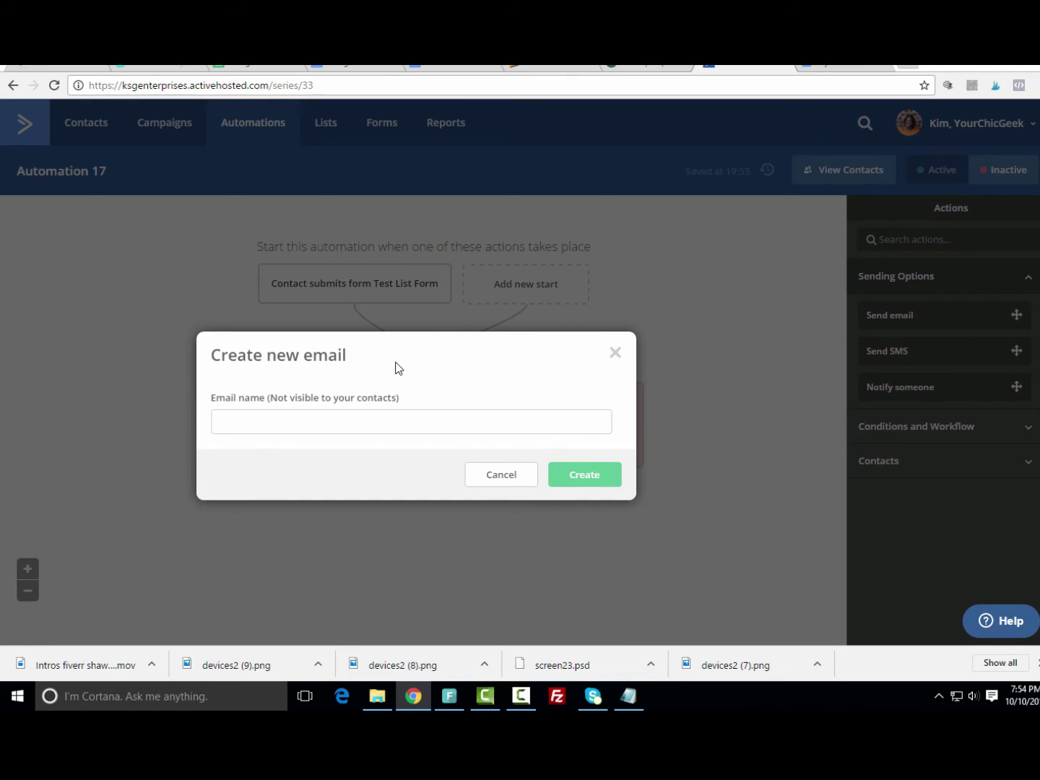
{"action": "left_click", "coordinate": [408, 420]}
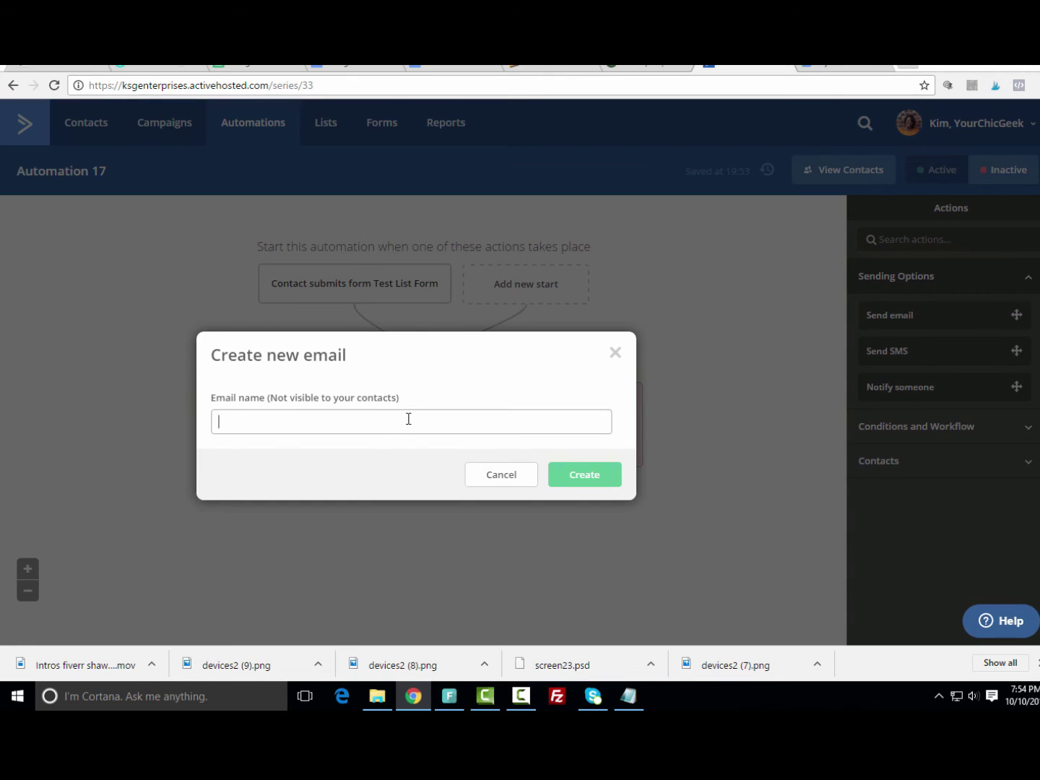
{"action": "type", "text": "Free Download for Test List"}
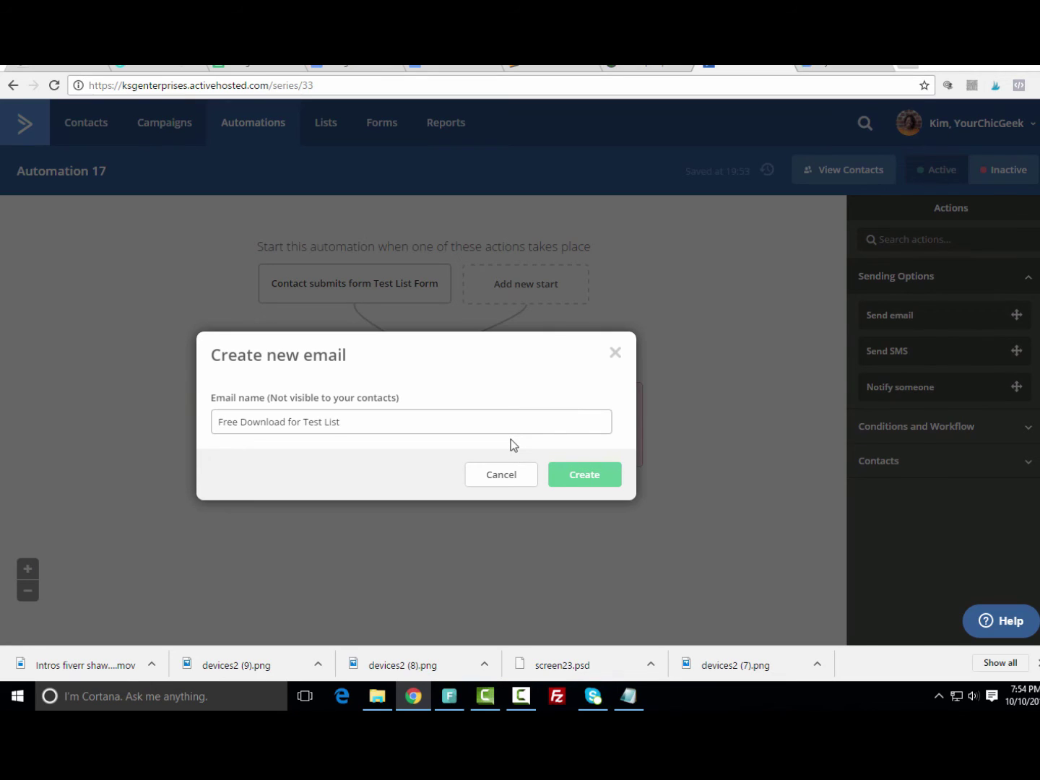
{"action": "left_click", "coordinate": [568, 478]}
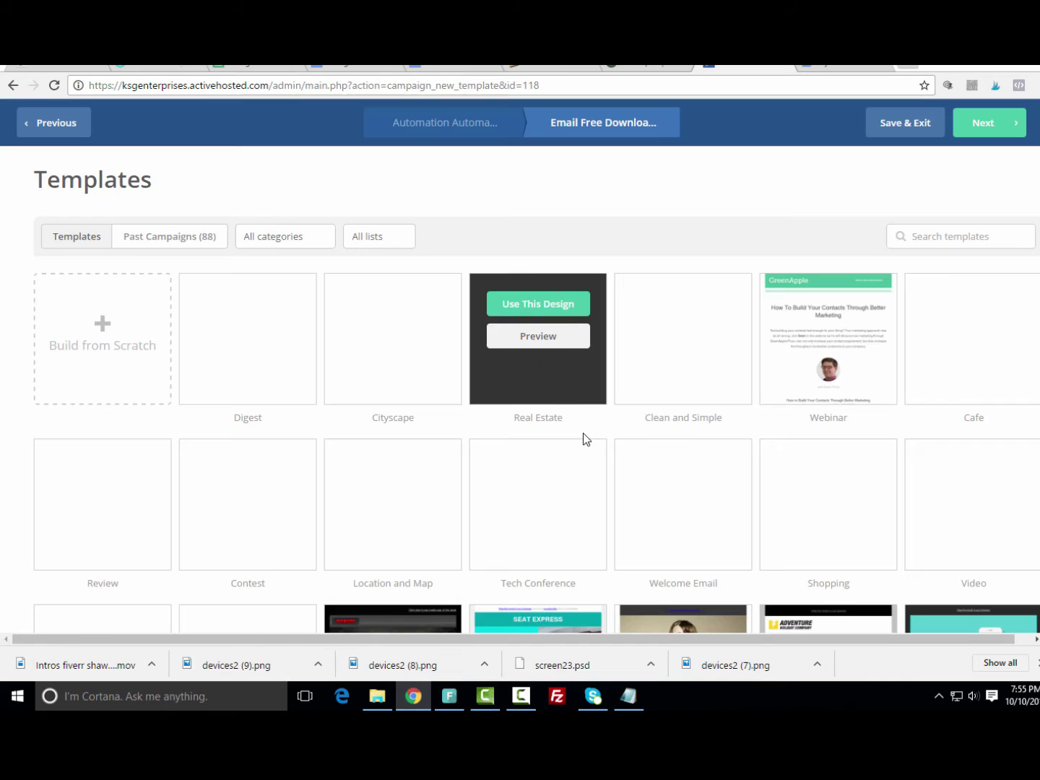
Choose the "Email 4 Lesson 3" design from the past campaigns for the new email
{"action": "mouse_move", "coordinate": [624, 497]}
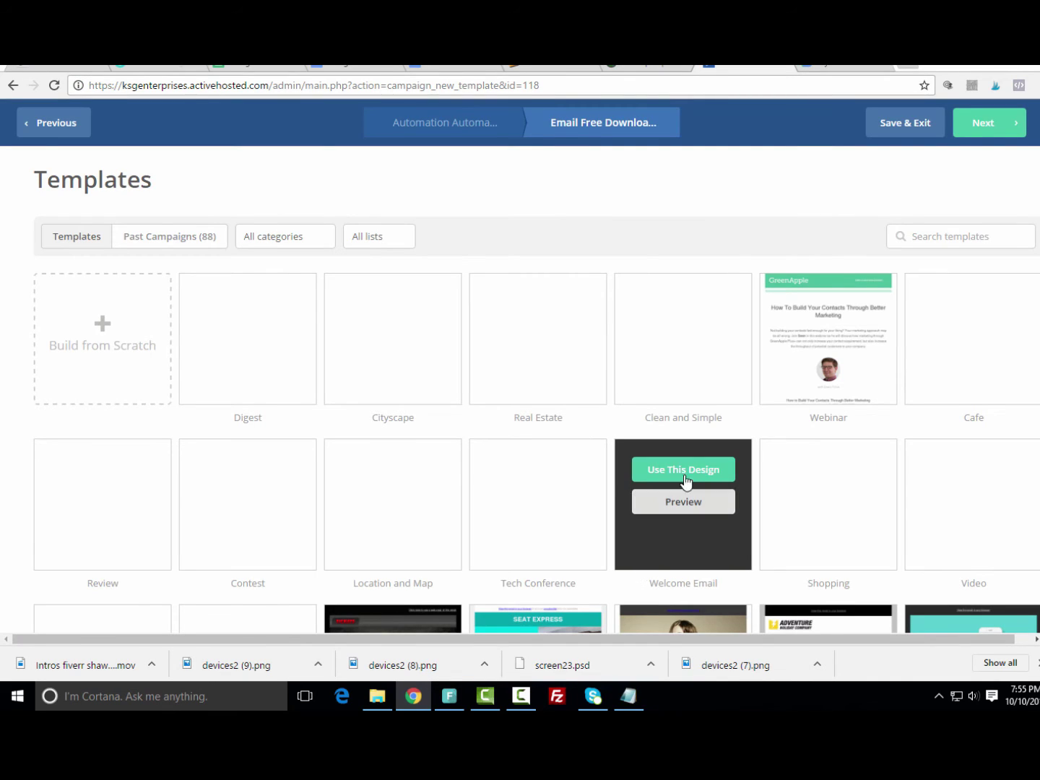
{"action": "mouse_move", "coordinate": [222, 363]}
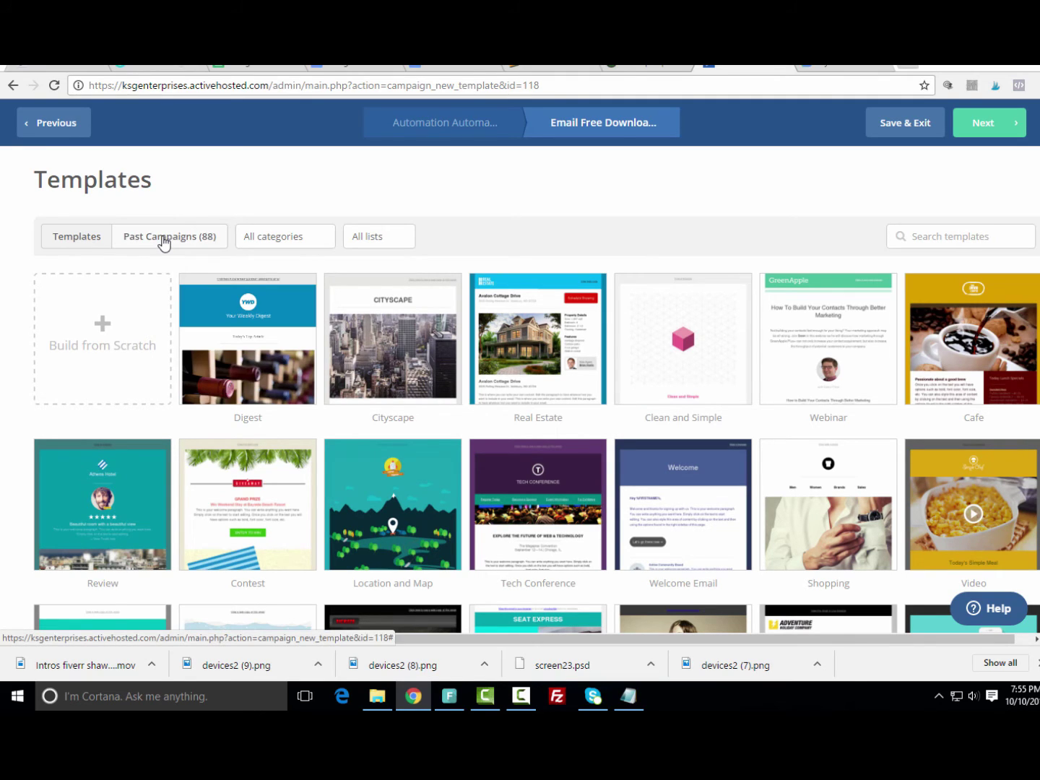
{"action": "left_click", "coordinate": [164, 238]}
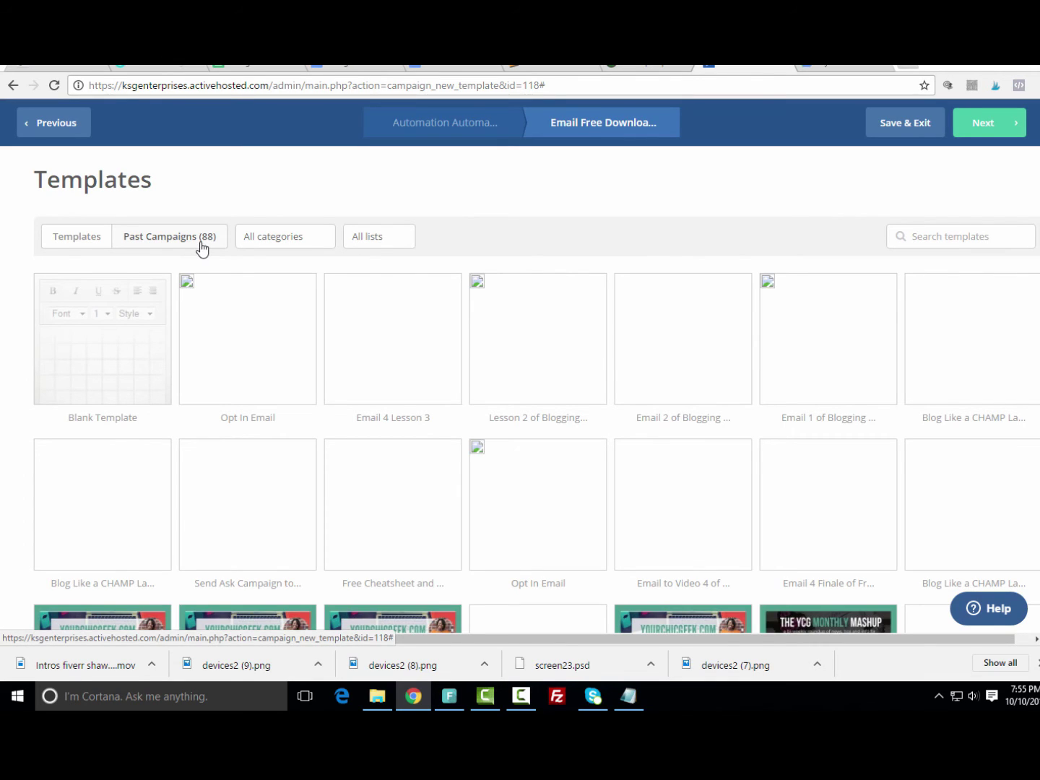
{"action": "mouse_move", "coordinate": [244, 290]}
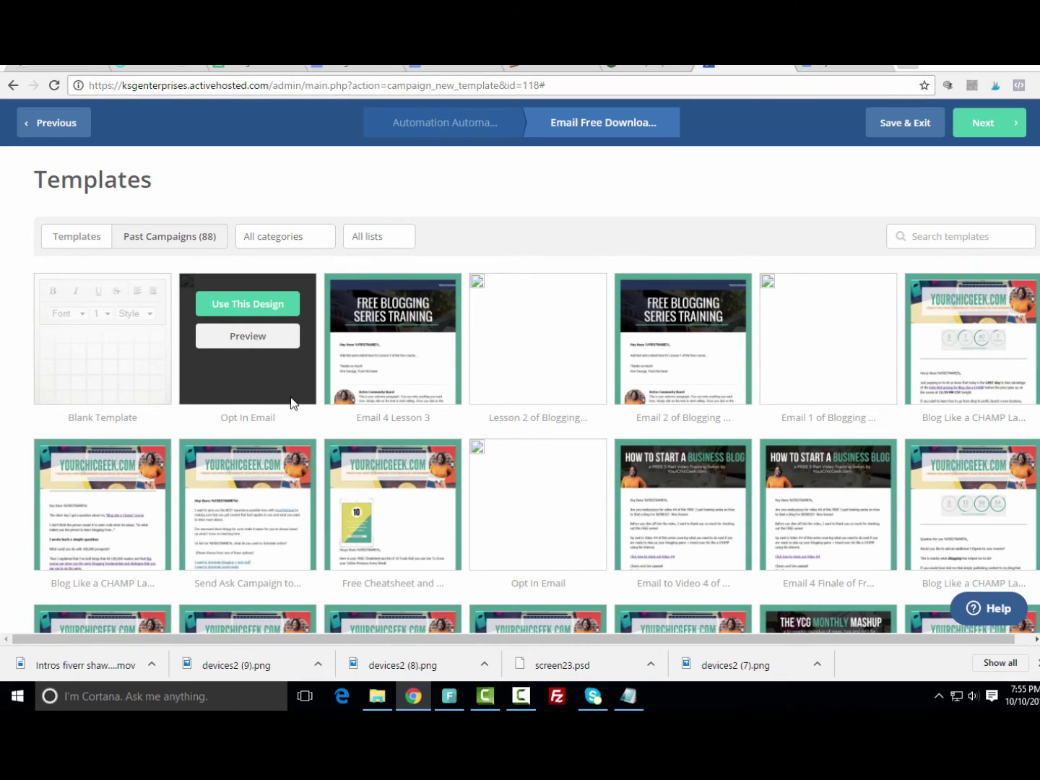
{"action": "mouse_move", "coordinate": [303, 522]}
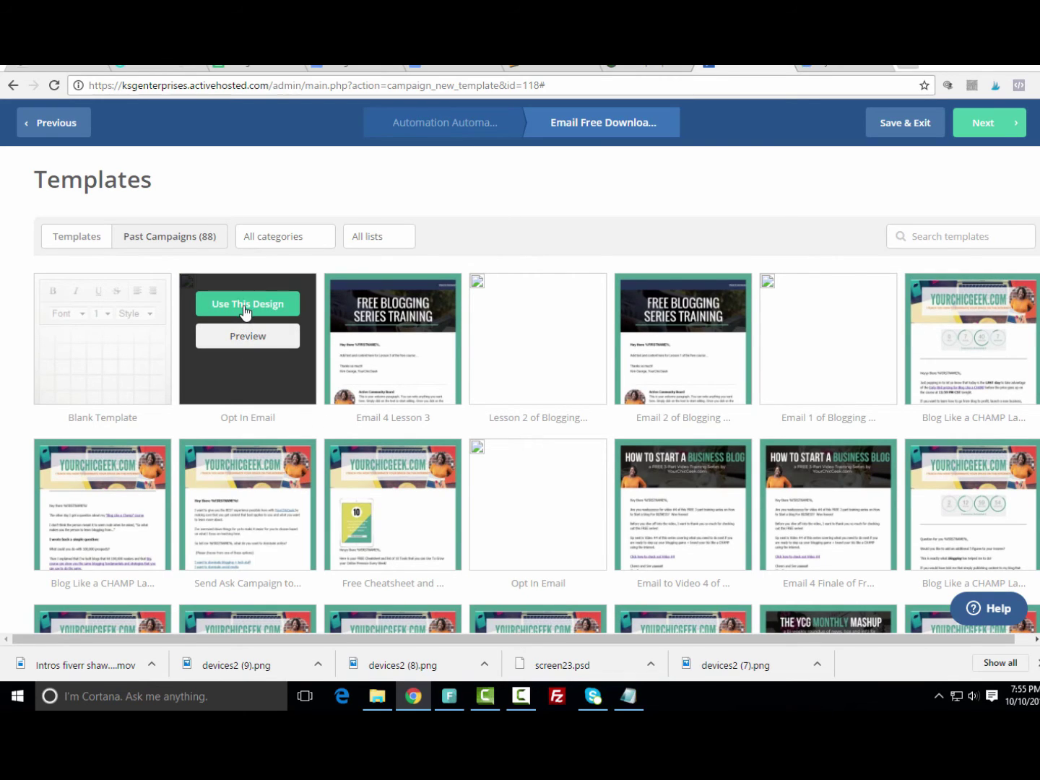
{"action": "mouse_move", "coordinate": [358, 310]}
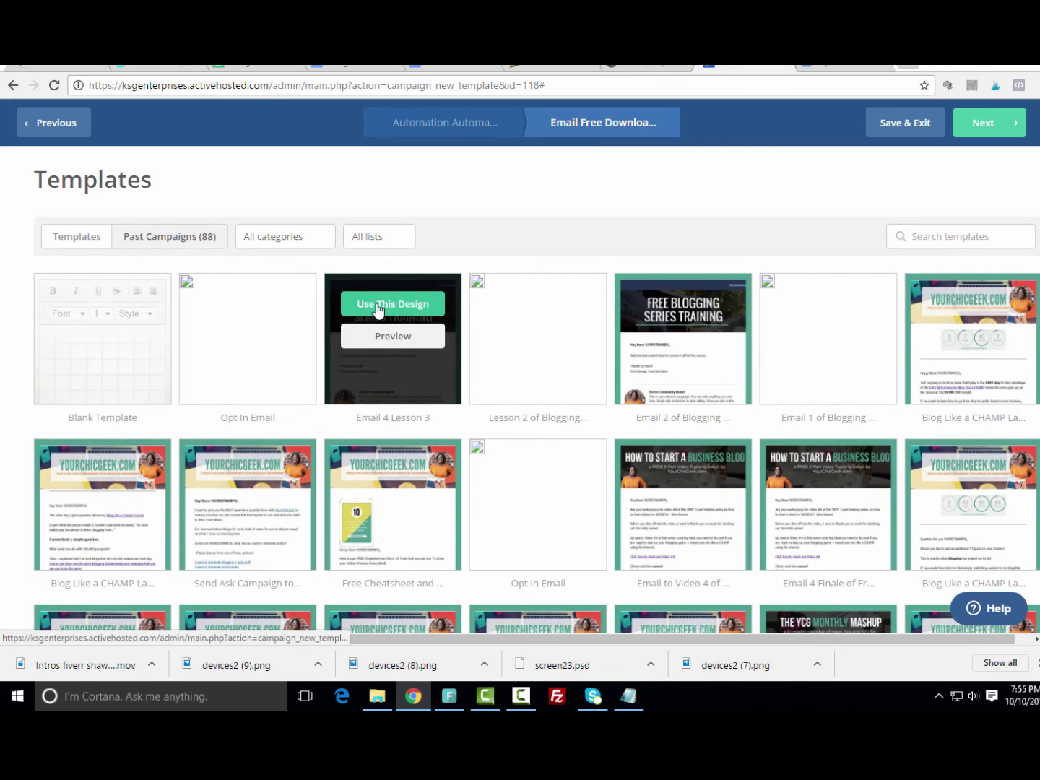
{"action": "left_click", "coordinate": [378, 307]}
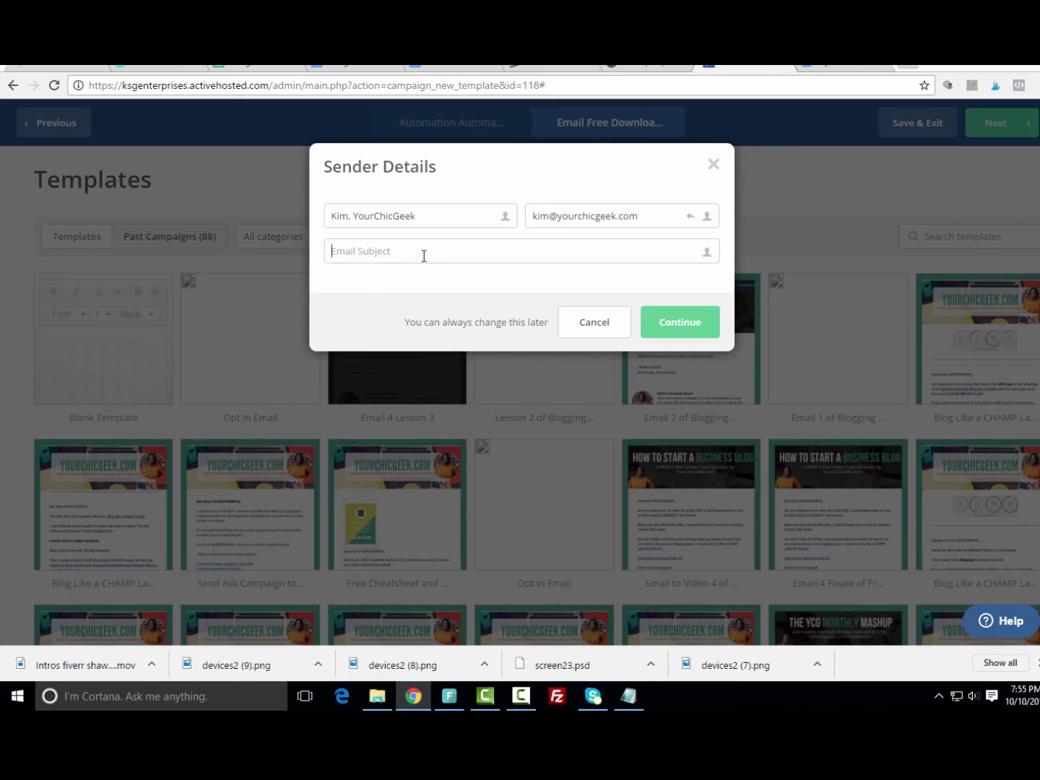
Set the email subject to "Hey there, your FREE cheatsheet is ready for download..." and continue to the email designer
{"action": "type", "text": "Hey"}
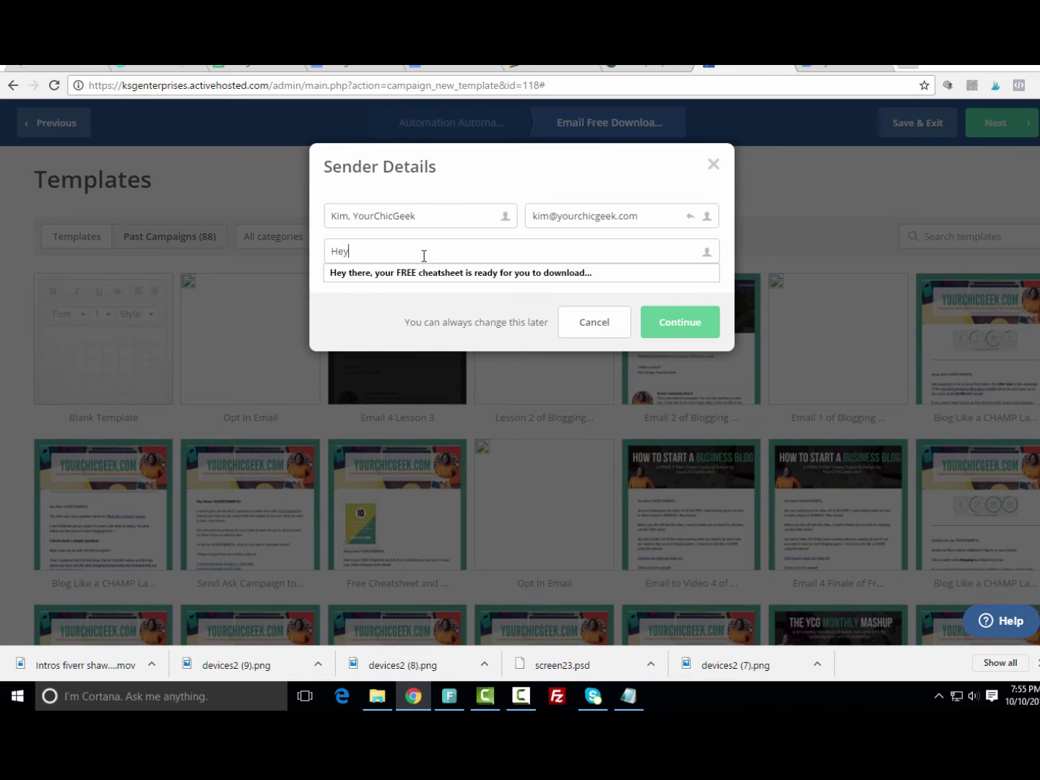
{"action": "type", "text": " there, your FREE cheatsheet i"}
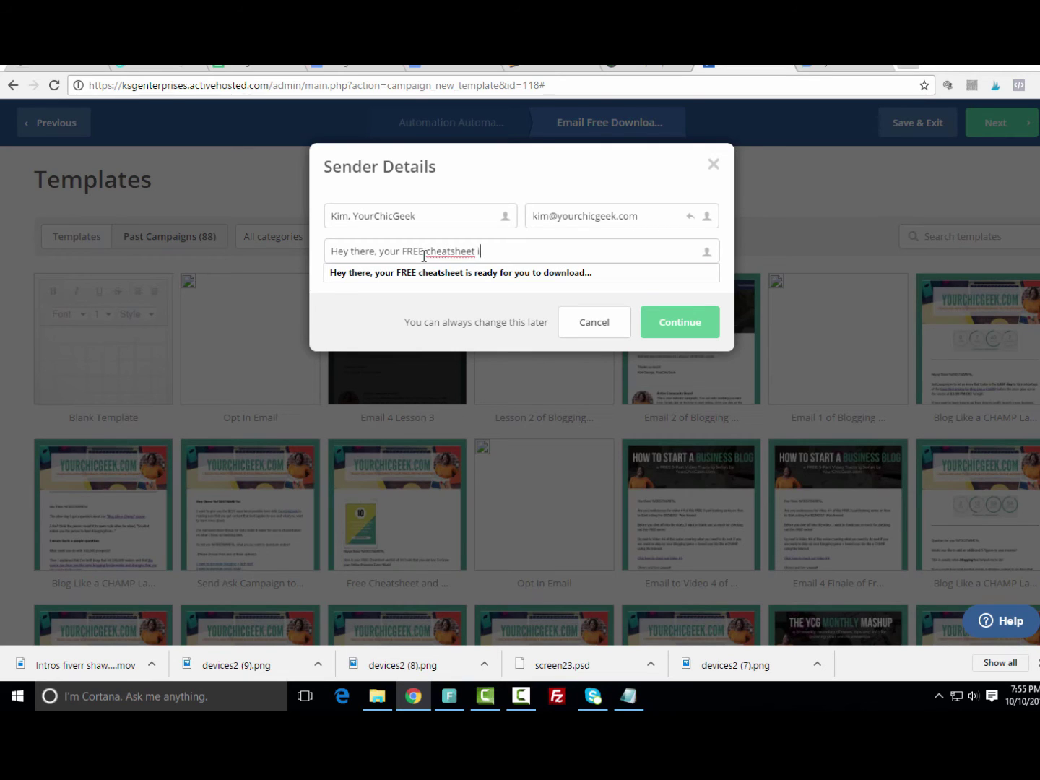
{"action": "type", "text": "s ready for download..."}
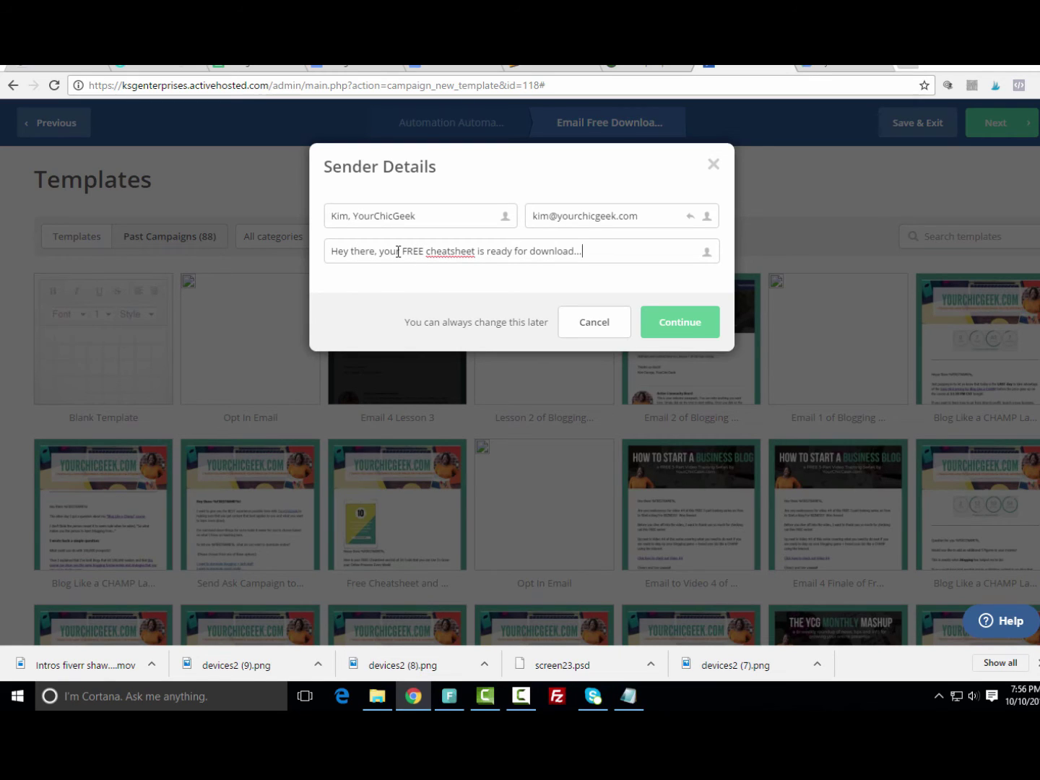
{"action": "left_click", "coordinate": [669, 322]}
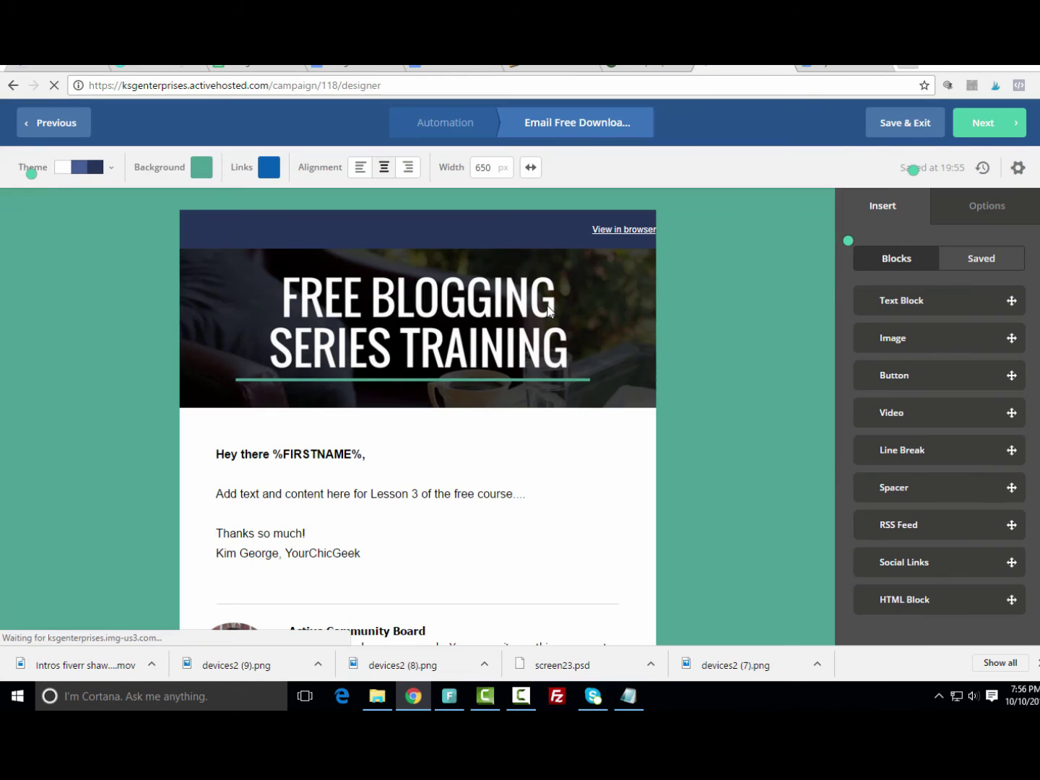
Replace the Lesson 3 placeholder text with "Thanks so much for subscribing to the YourChicGeek blog. Here is your free cheatsheet."
{"action": "scroll", "coordinate": [405, 325], "scroll_direction": "down", "scroll_amount": 2}
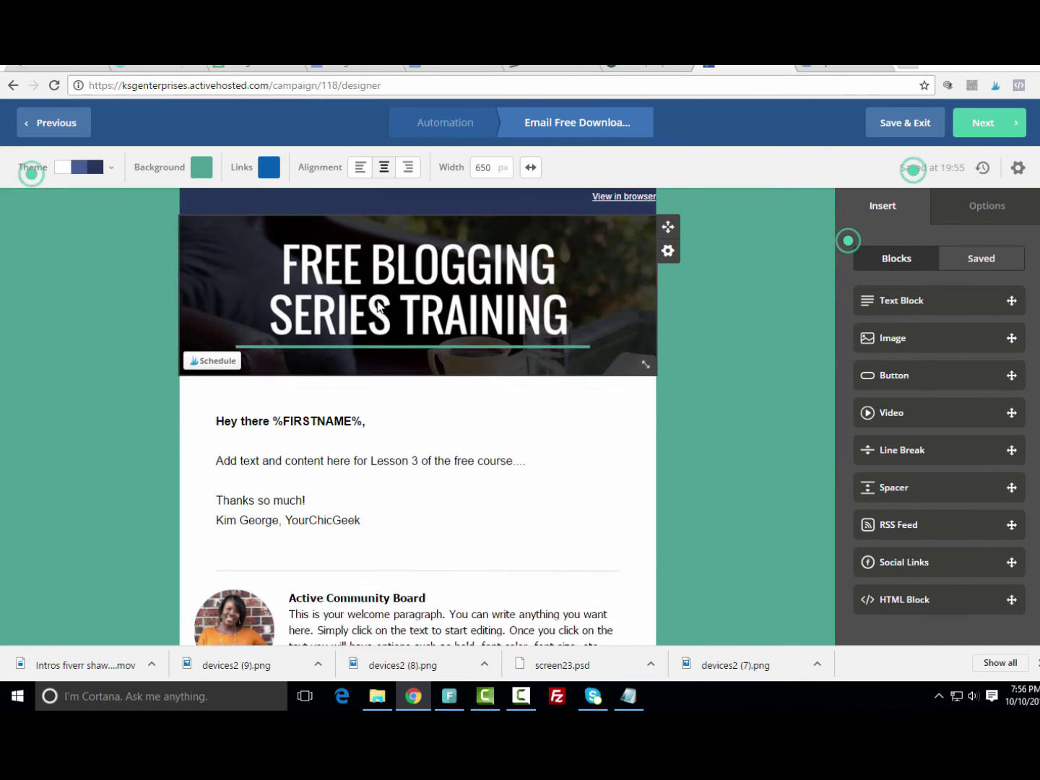
{"action": "scroll", "coordinate": [390, 302], "scroll_direction": "up", "scroll_amount": 2}
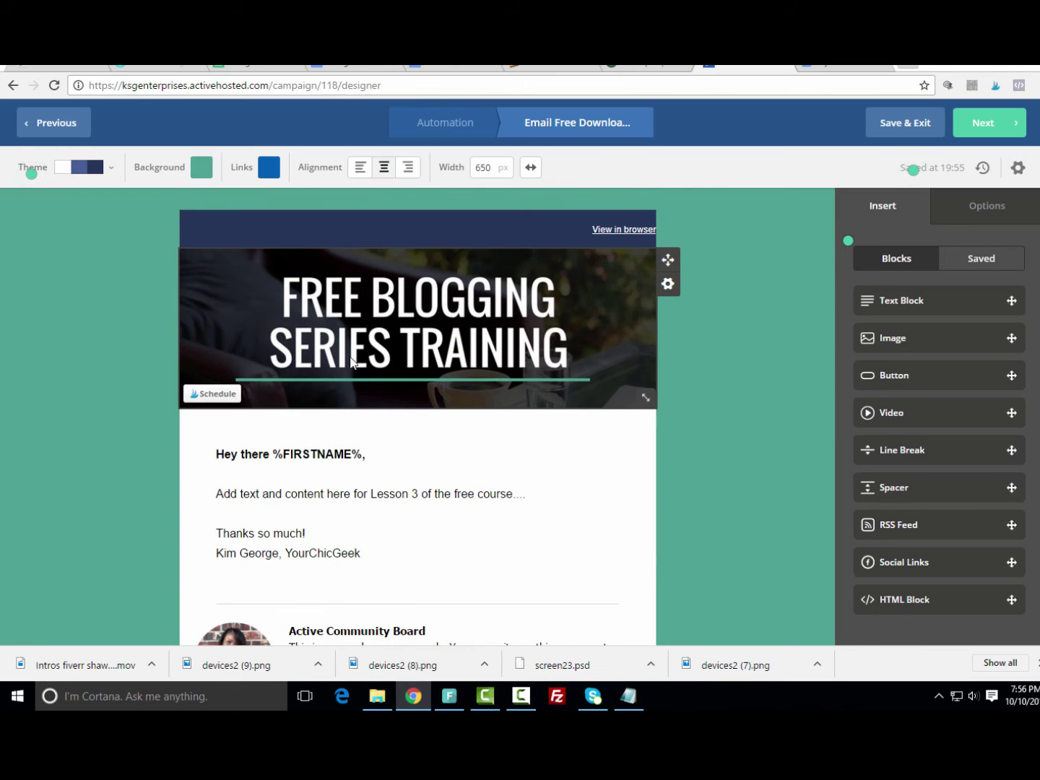
{"action": "scroll", "coordinate": [409, 353], "scroll_direction": "down", "scroll_amount": 1}
{"action": "scroll", "coordinate": [408, 353], "scroll_direction": "down", "scroll_amount": 2}
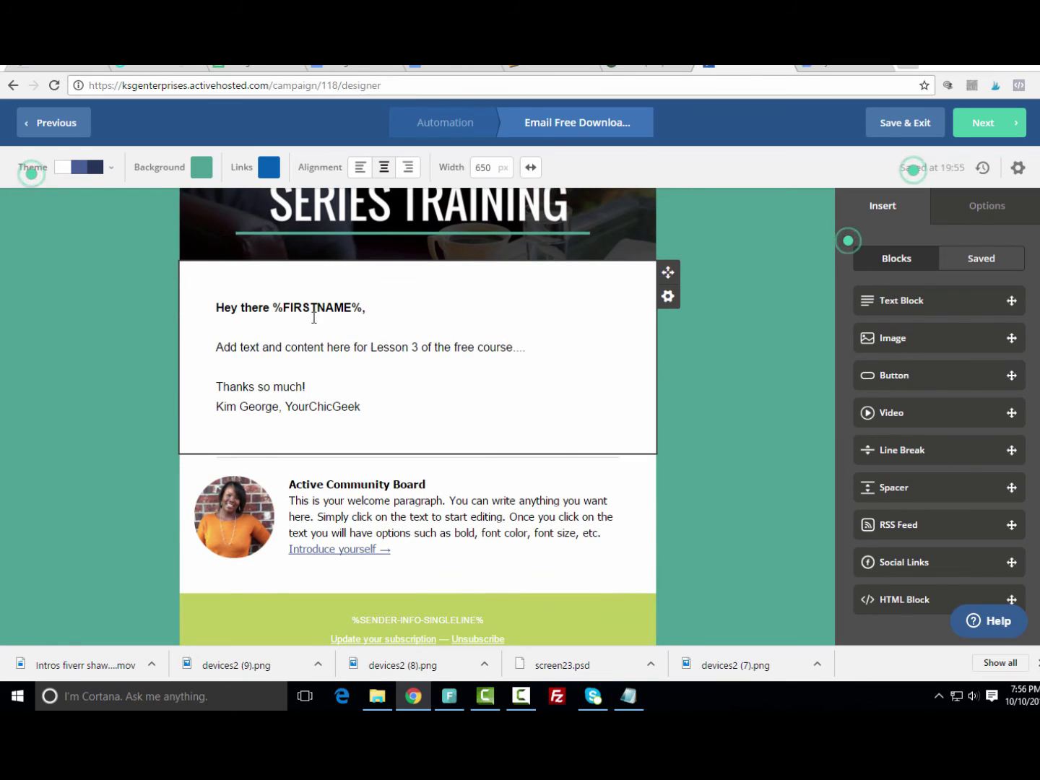
{"action": "left_click", "coordinate": [521, 347]}
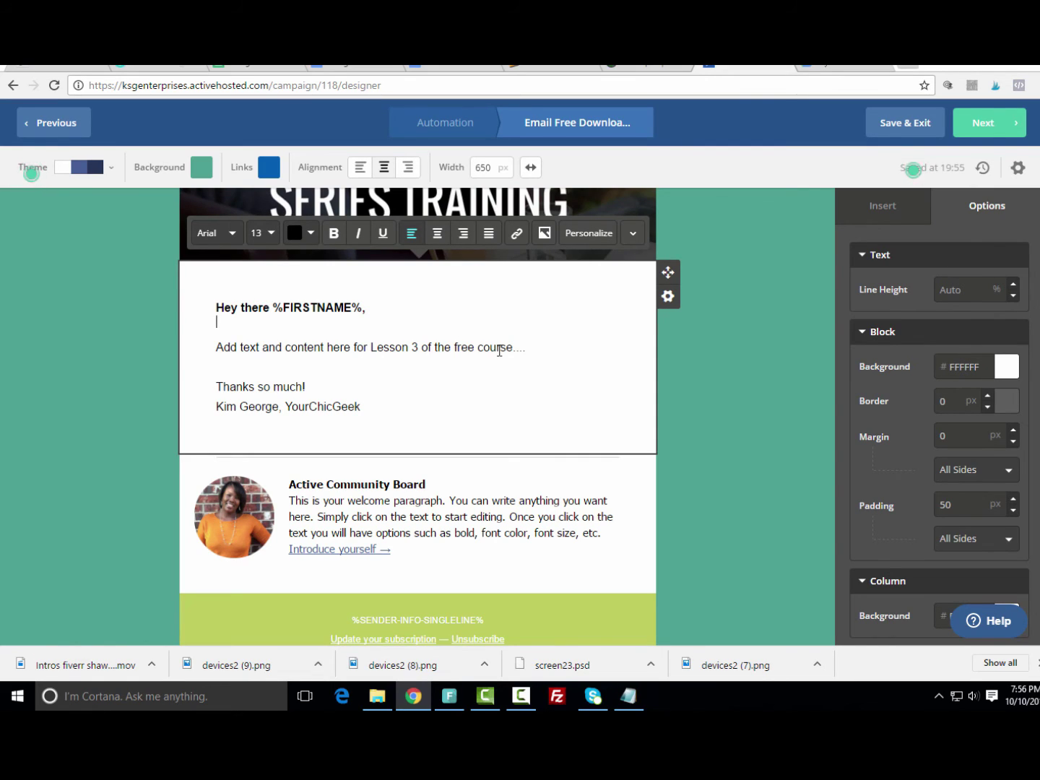
{"action": "left_click_drag", "start_coordinate": [533, 349], "coordinate": [214, 348]}
{"action": "type", "text": "Th"}
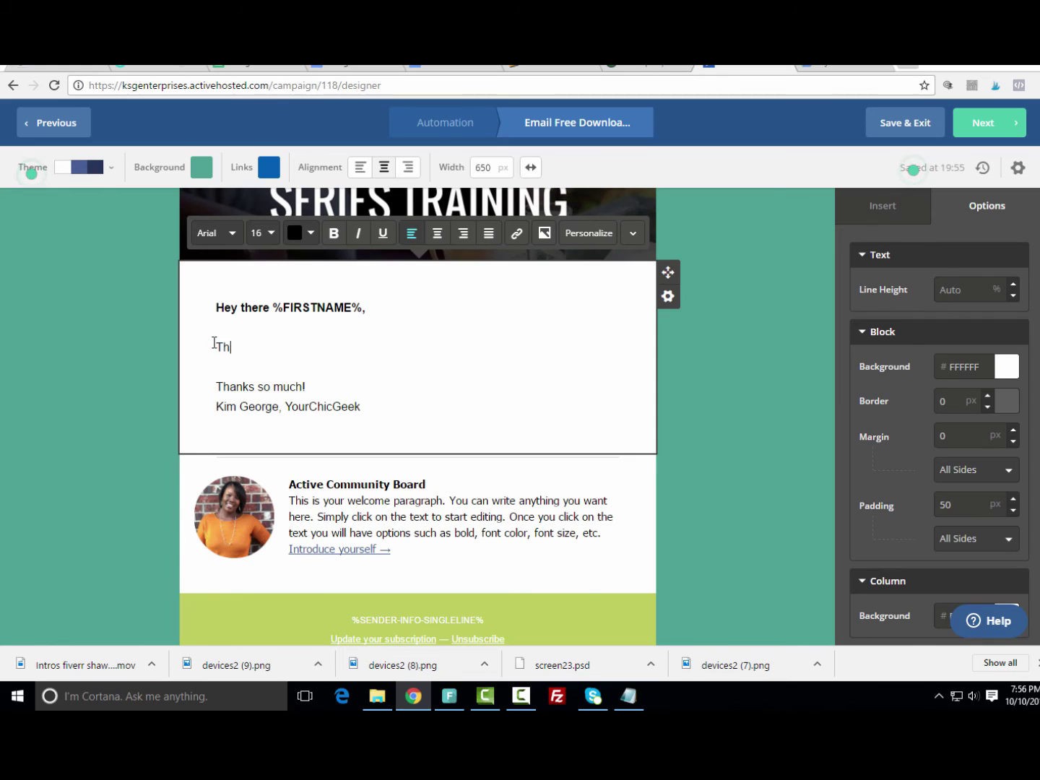
{"action": "type", "text": "anks so much for "}
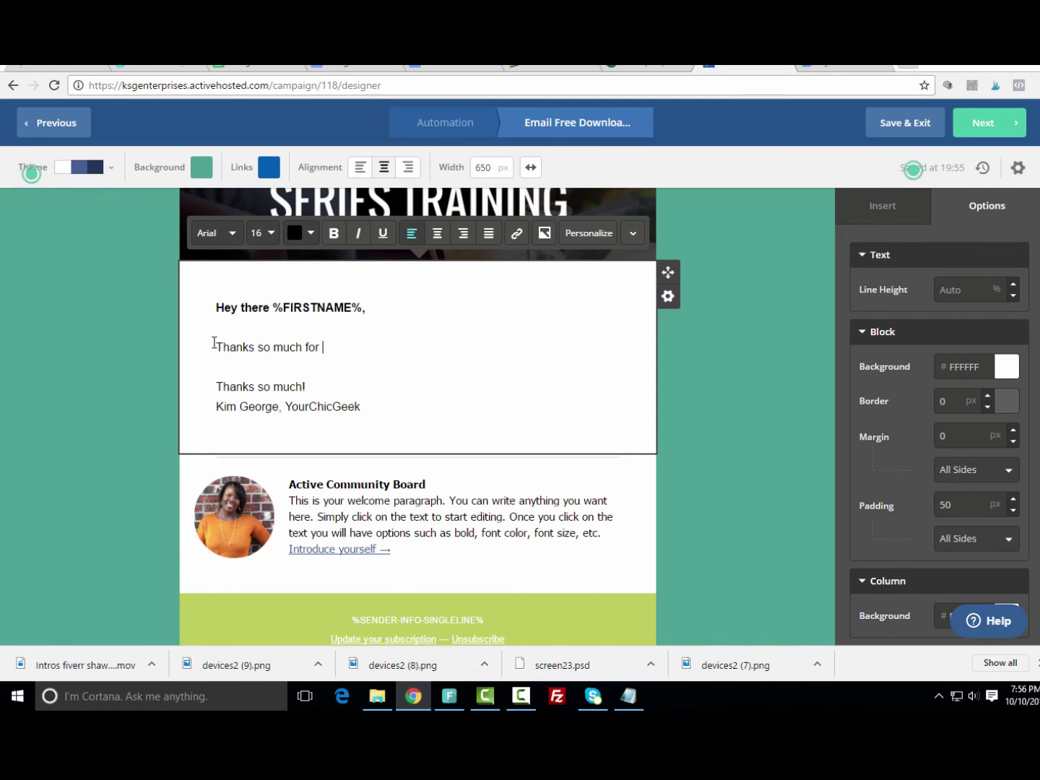
{"action": "type", "text": "subscribing to the Your"}
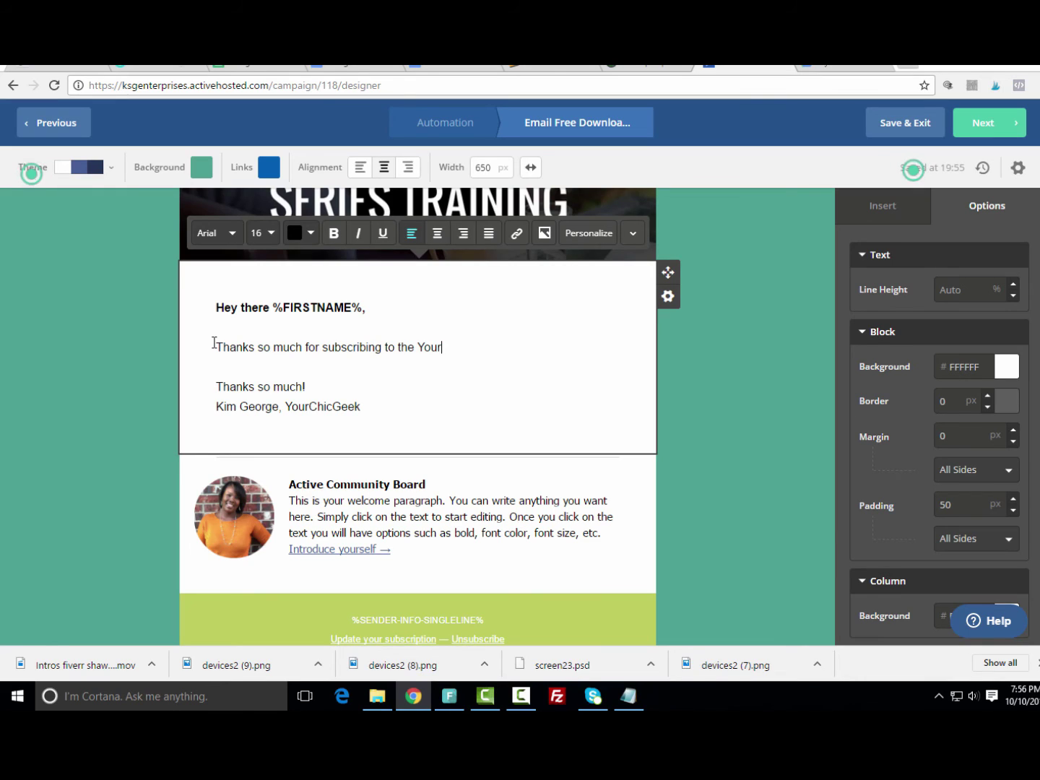
{"action": "type", "text": "ChicGe"}
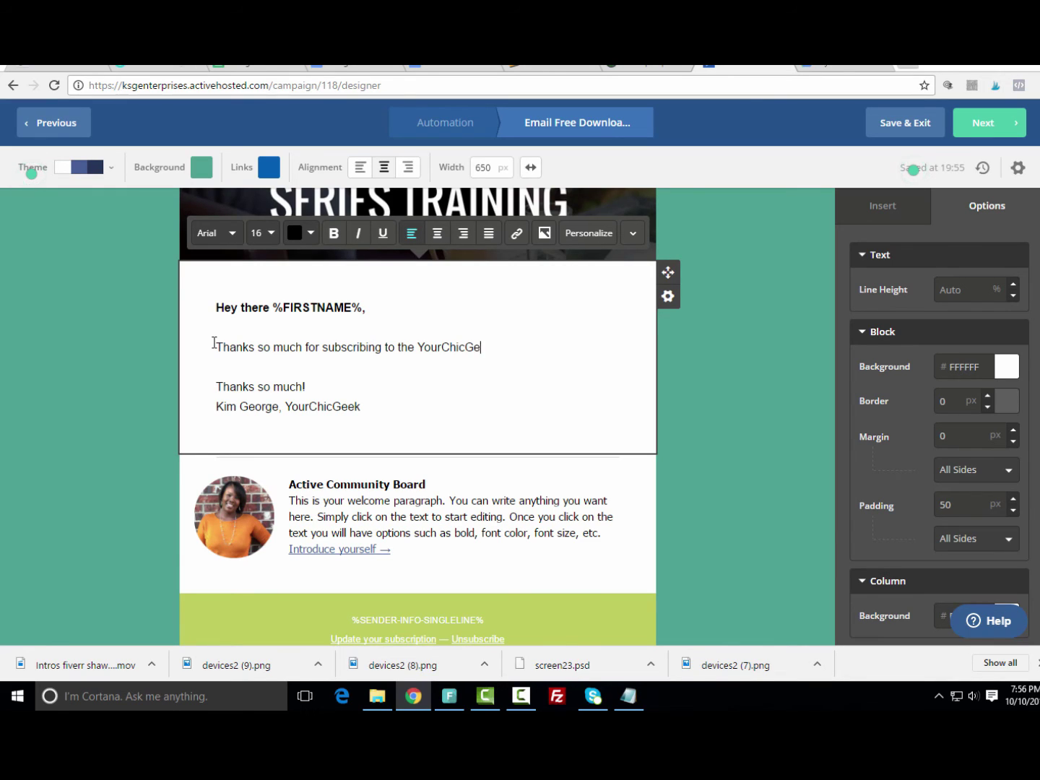
{"action": "type", "text": "ek blog. Her"}
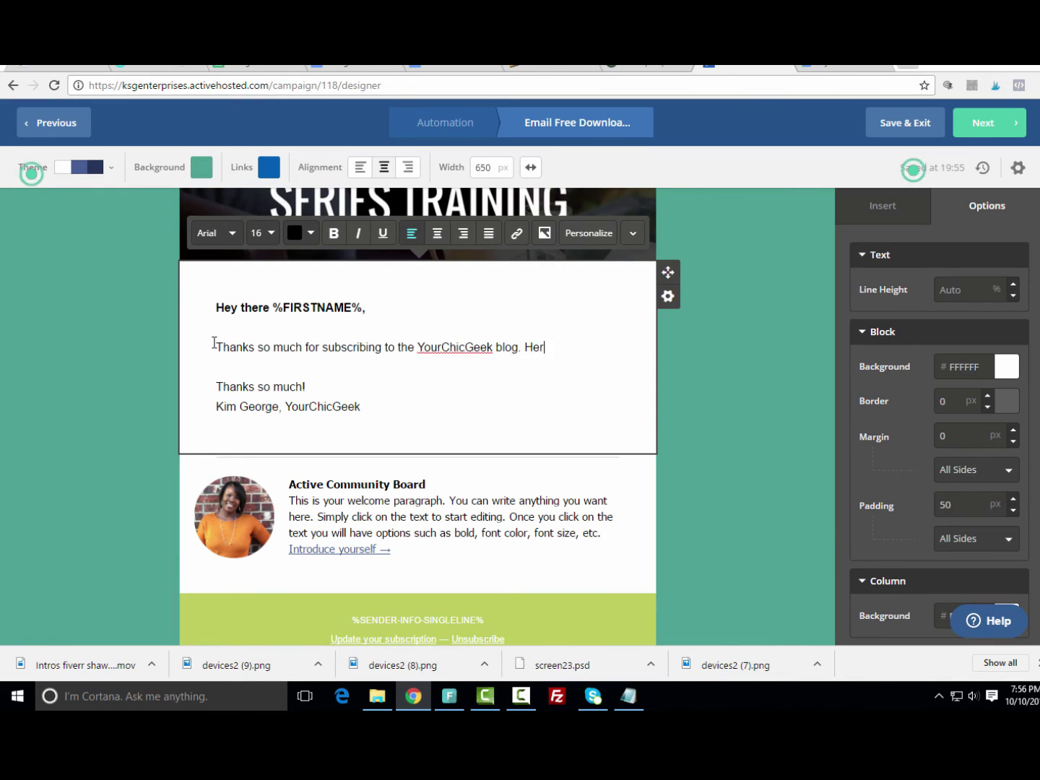
{"action": "type", "text": "e is your free "}
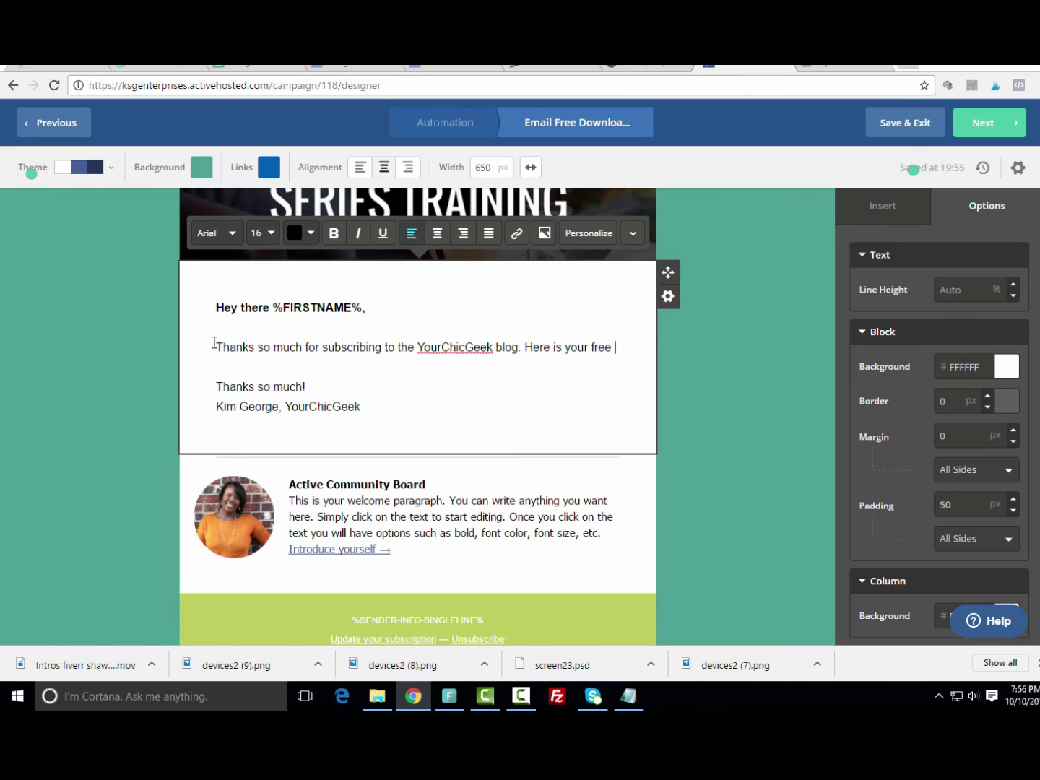
{"action": "type", "text": "cheatsheet."}
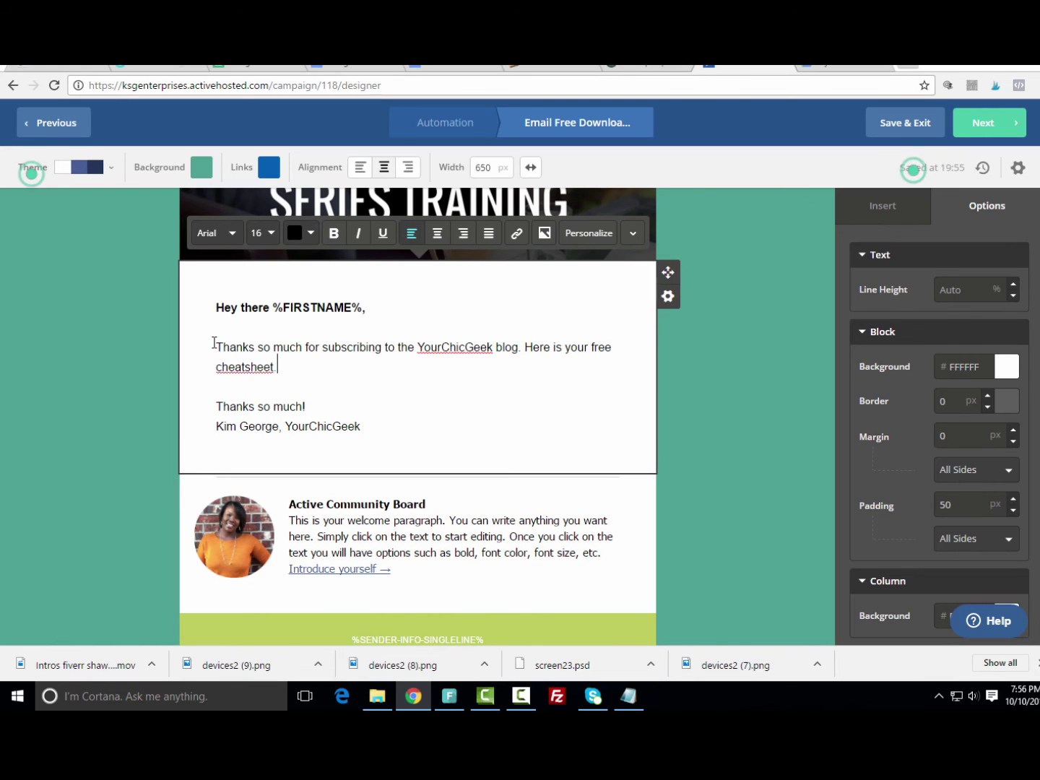
{"action": "type", "text": "  You can click here to dlo"}
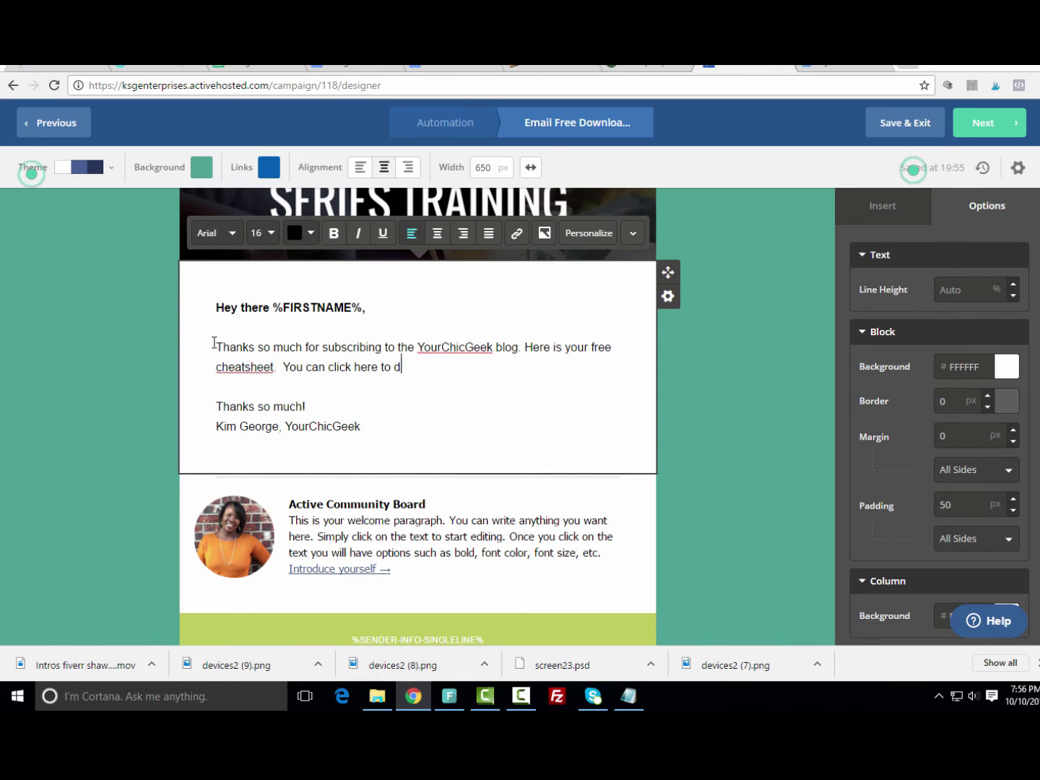
{"action": "key", "text": "BackSpace"}
{"action": "key", "text": "BackSpace"}
{"action": "key", "text": "BackSpace"}
{"action": "key", "text": "BackSpace"}
{"action": "key", "text": "BackSpace"}
{"action": "key", "text": "BackSpace"}
{"action": "key", "text": "BackSpace"}
{"action": "key", "text": "BackSpace"}
{"action": "key", "text": "BackSpace"}
{"action": "key", "text": "BackSpace"}
{"action": "key", "text": "BackSpace"}
{"action": "key", "text": "BackSpace"}
{"action": "key", "text": "BackSpace"}
{"action": "key", "text": "BackSpace"}
{"action": "key", "text": "BackSpace"}
{"action": "key", "text": "BackSpace"}
{"action": "key", "text": "BackSpace"}
{"action": "key", "text": "BackSpace"}
{"action": "key", "text": "BackSpace"}
{"action": "key", "text": "BackSpace"}
Add the paragraphs "Click here to download it." and "Regards," below the cheatsheet sentence
{"action": "key", "text": "Return"}
{"action": "key", "text": "Return"}
{"action": "type", "text": "C"}
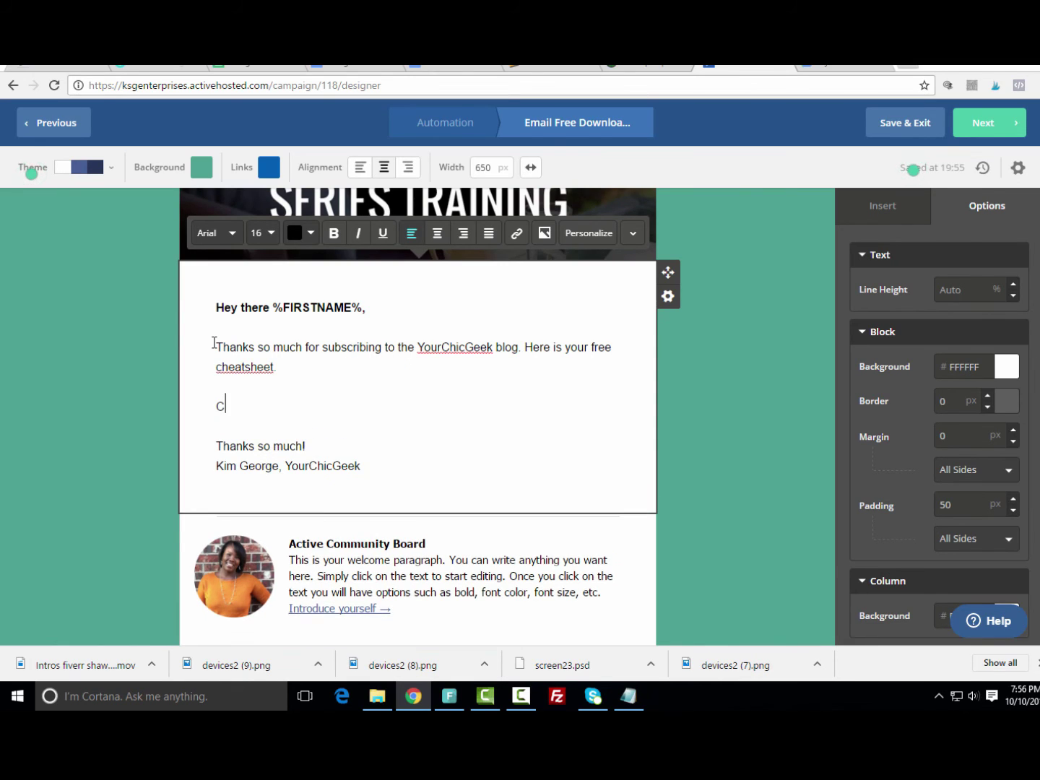
{"action": "type", "text": "lick here to do"}
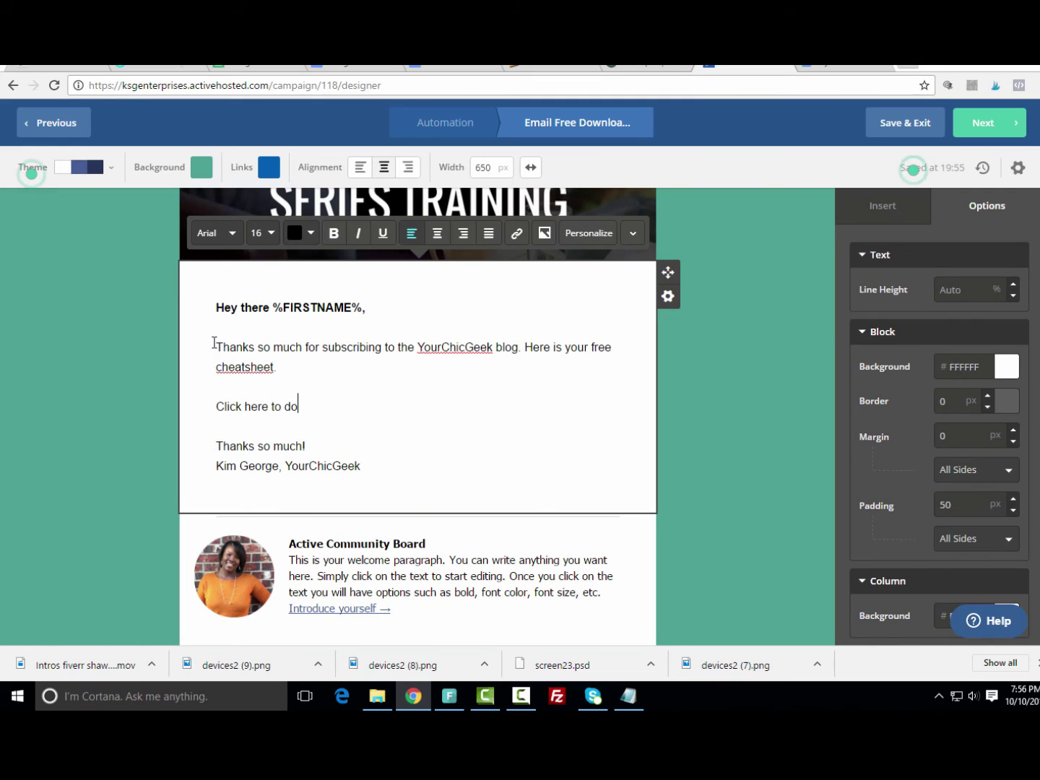
{"action": "type", "text": "wnlaod i"}
{"action": "key", "text": "BackSpace"}
{"action": "key", "text": "BackSpace"}
{"action": "key", "text": "BackSpace"}
{"action": "key", "text": "BackSpace"}
{"action": "key", "text": "BackSpace"}
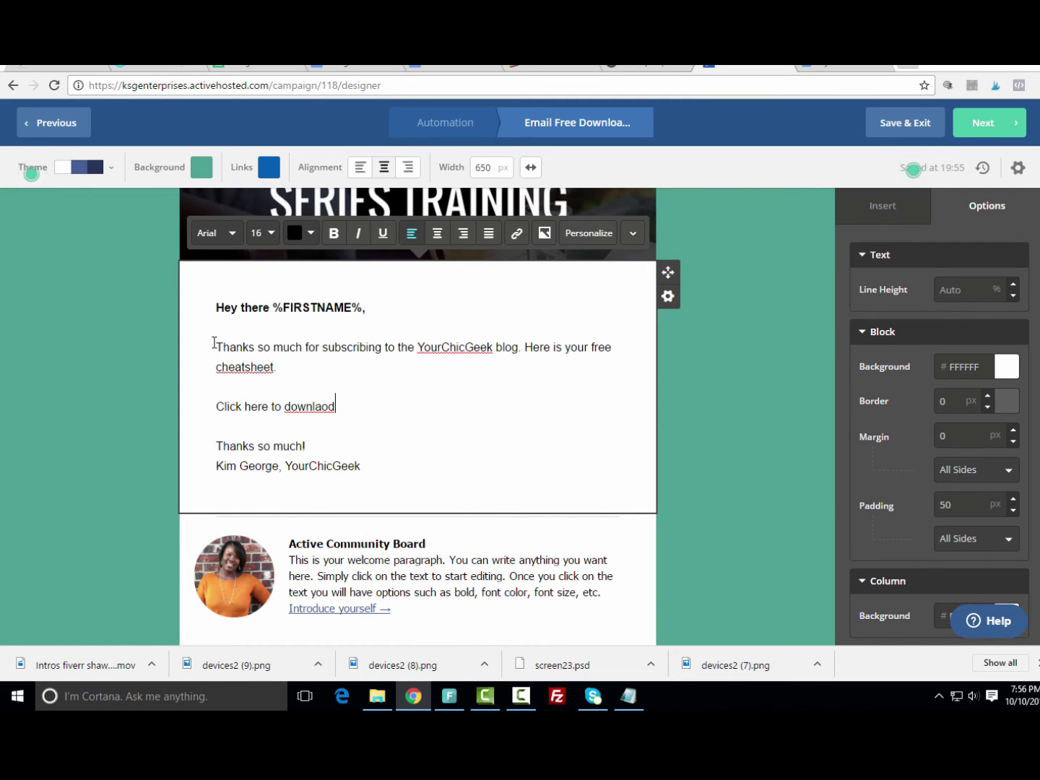
{"action": "type", "text": "ao"}
{"action": "key", "text": "BackSpace"}
{"action": "key", "text": "BackSpace"}
{"action": "key", "text": "BackSpace"}
{"action": "type", "text": "load it."}
{"action": "key", "text": "Return"}
{"action": "key", "text": "Return"}
{"action": "type", "text": "Regards,"}
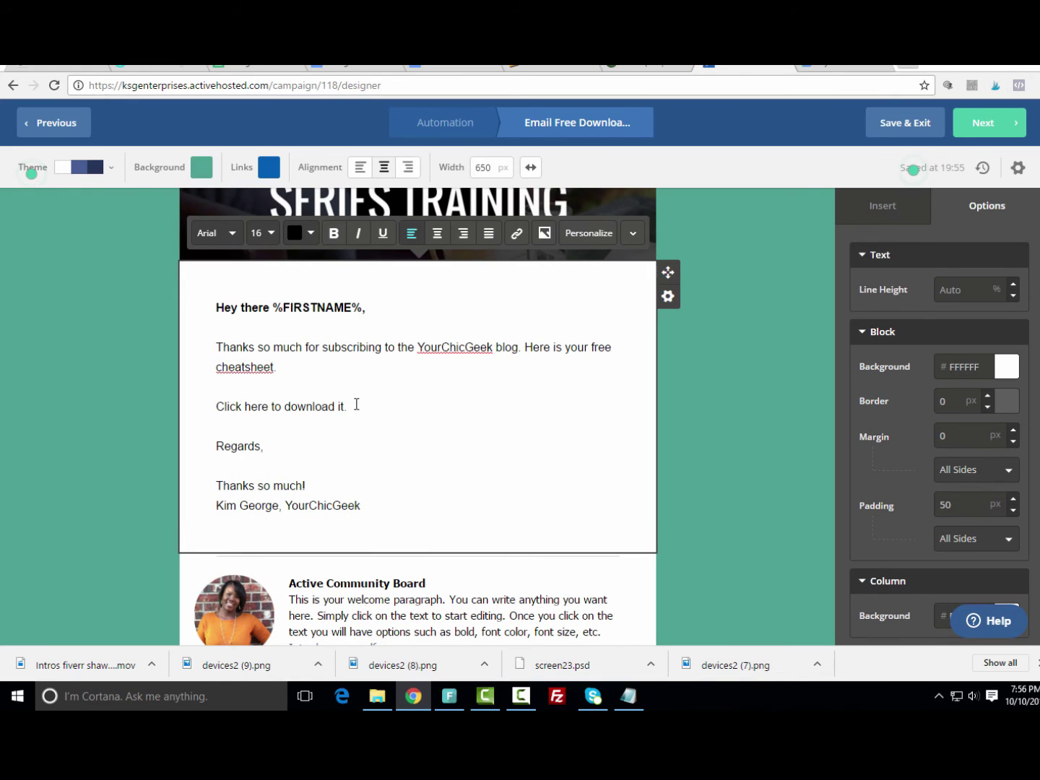
Link the "Click here to download it." text to the PDF's shareable URL copied from its Google Drive sharing settings
{"action": "left_click_drag", "start_coordinate": [345, 406], "coordinate": [215, 406]}
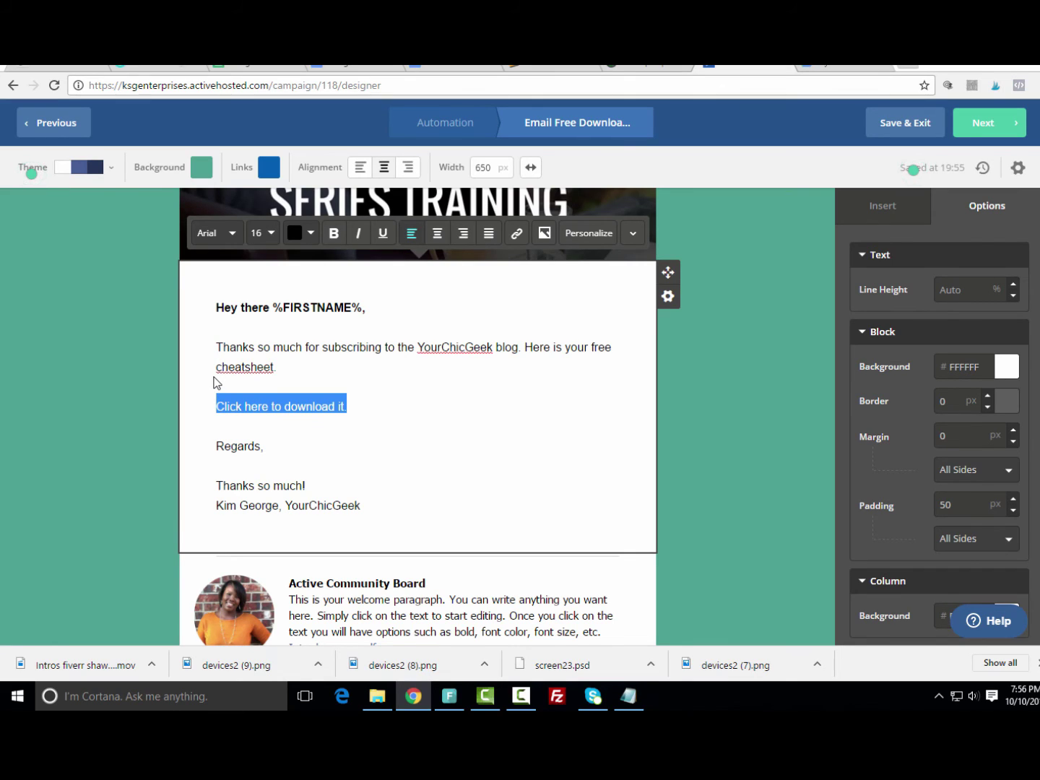
{"action": "left_click", "coordinate": [516, 234]}
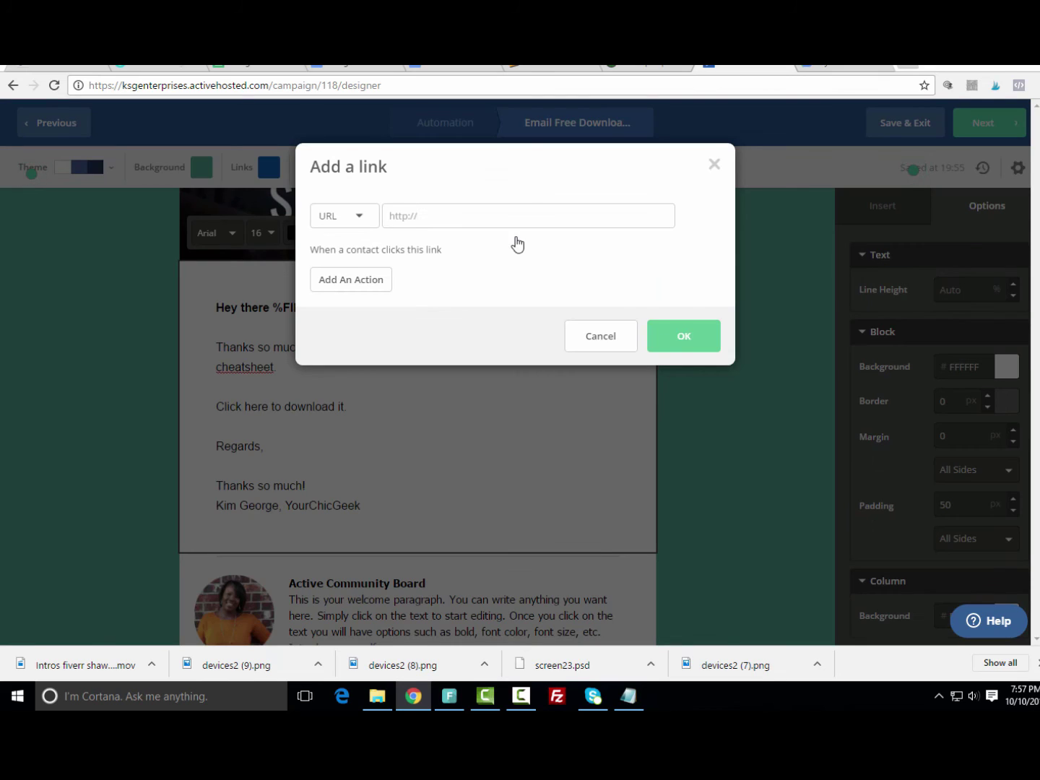
{"action": "left_click", "coordinate": [815, 70]}
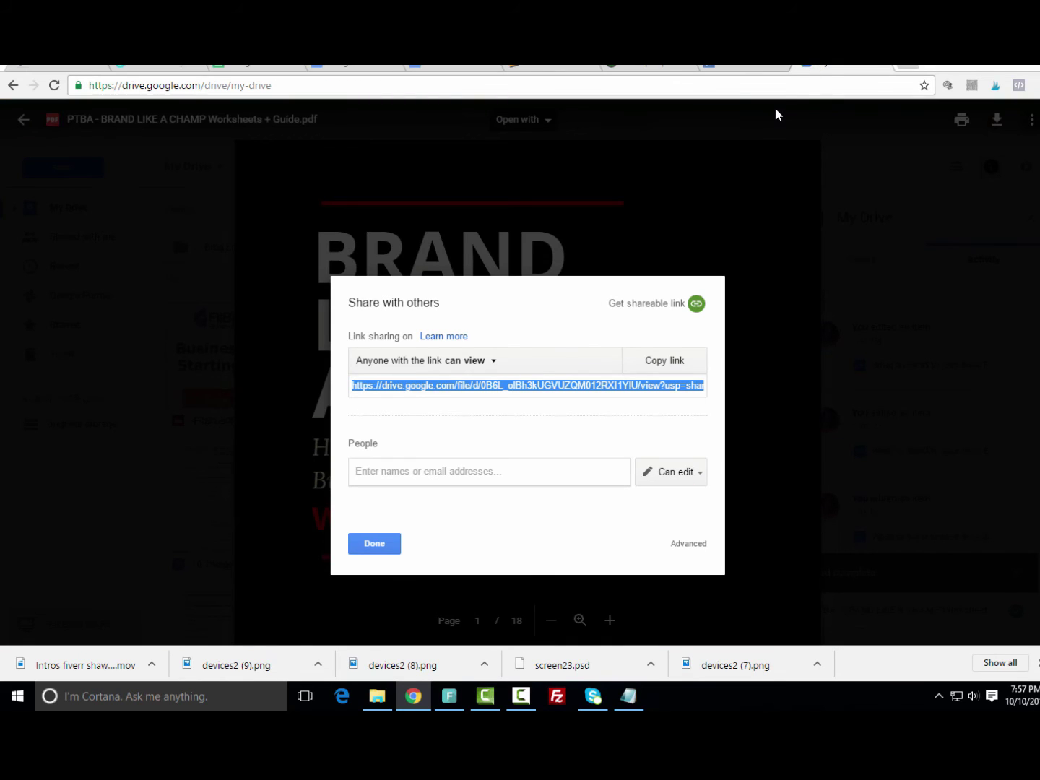
{"action": "left_click", "coordinate": [661, 362]}
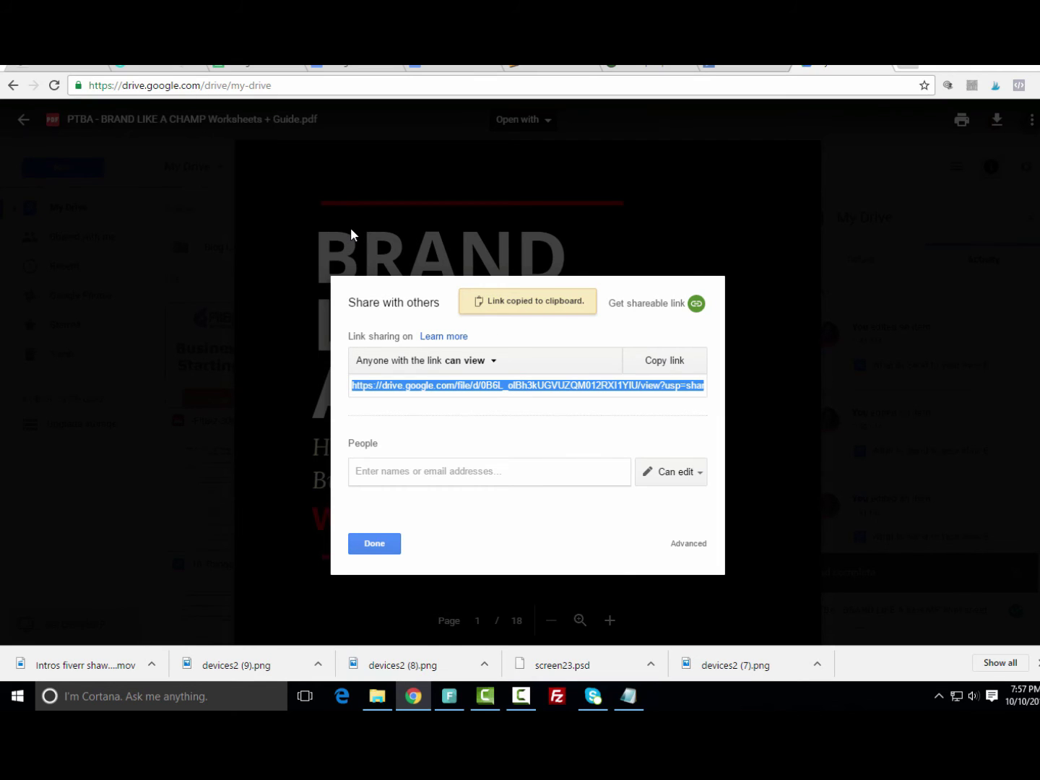
{"action": "left_click", "coordinate": [730, 67]}
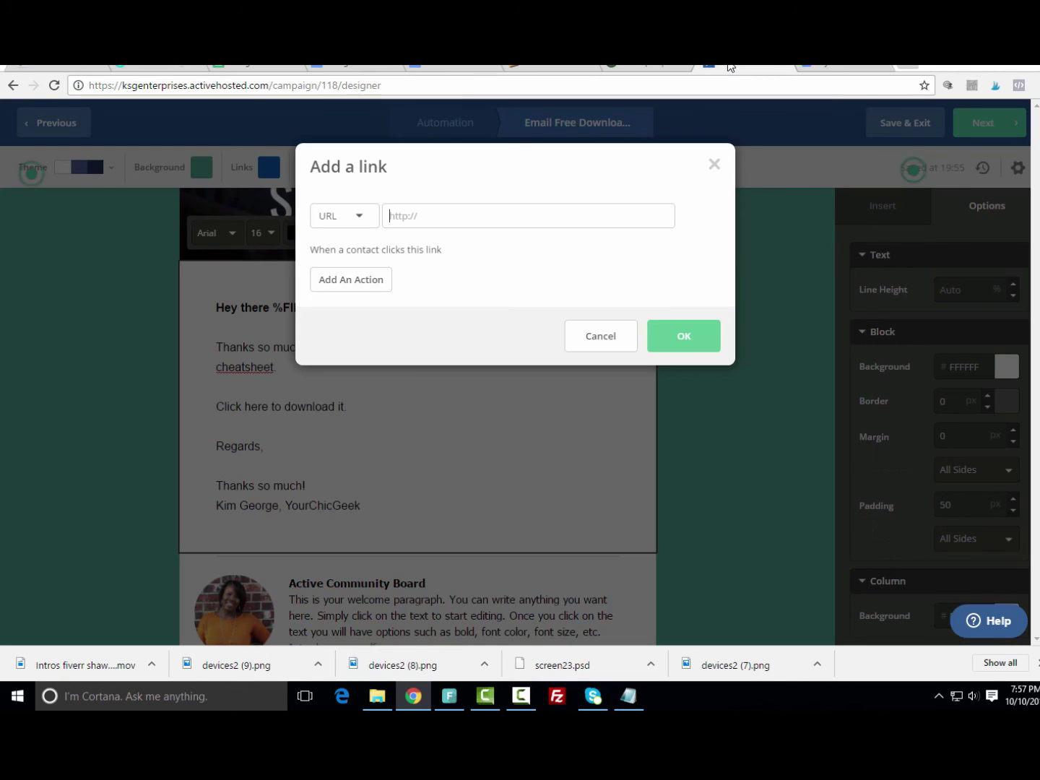
{"action": "right_click", "coordinate": [423, 217]}
{"action": "left_click", "coordinate": [466, 305]}
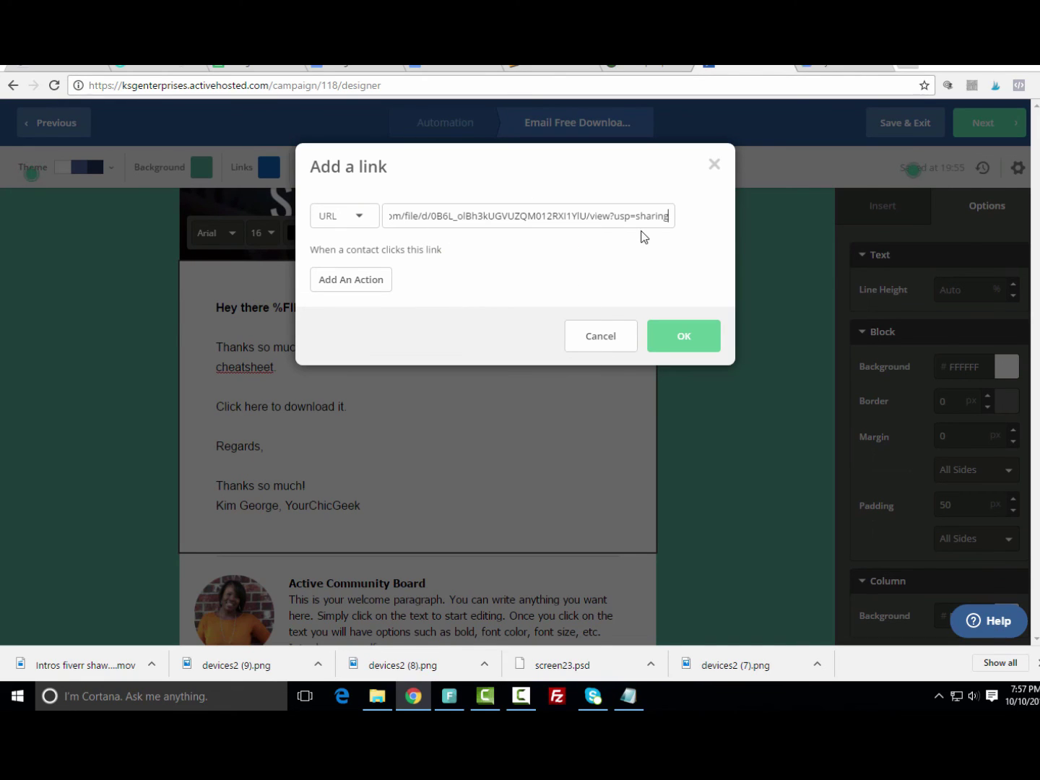
{"action": "left_click", "coordinate": [699, 350]}
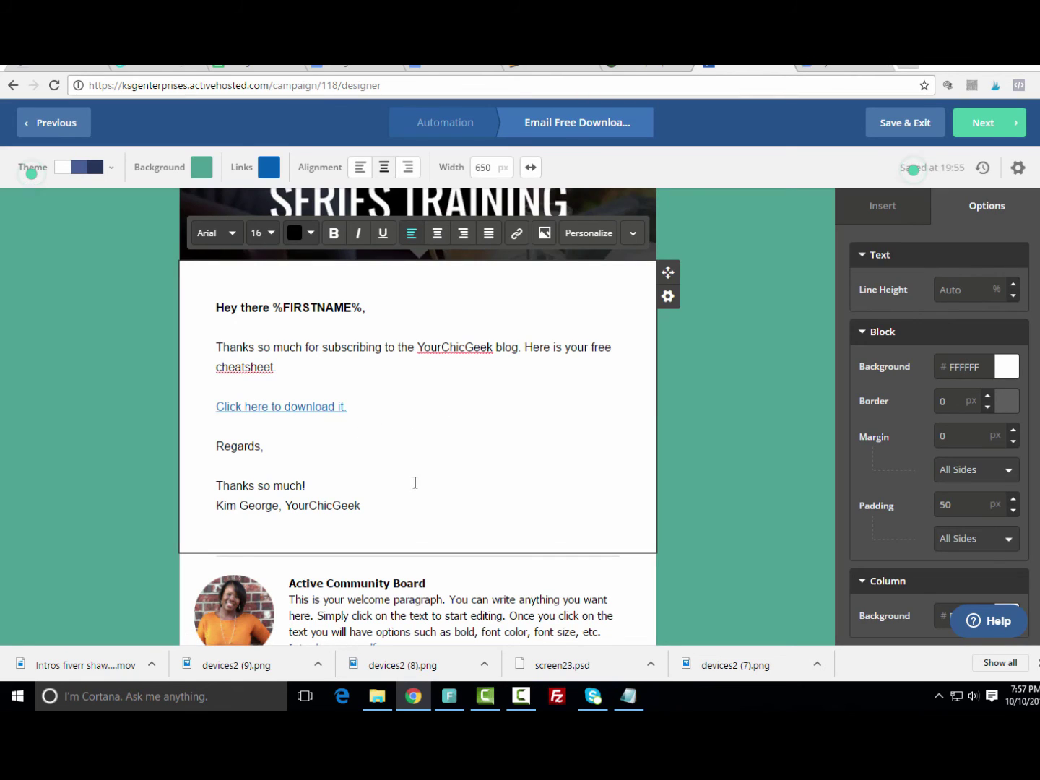
Review the edited email and proceed to its campaign summary
{"action": "scroll", "coordinate": [447, 456], "scroll_direction": "up", "scroll_amount": 1}
{"action": "scroll", "coordinate": [465, 448], "scroll_direction": "down", "scroll_amount": 1}
{"action": "left_click", "coordinate": [983, 134]}
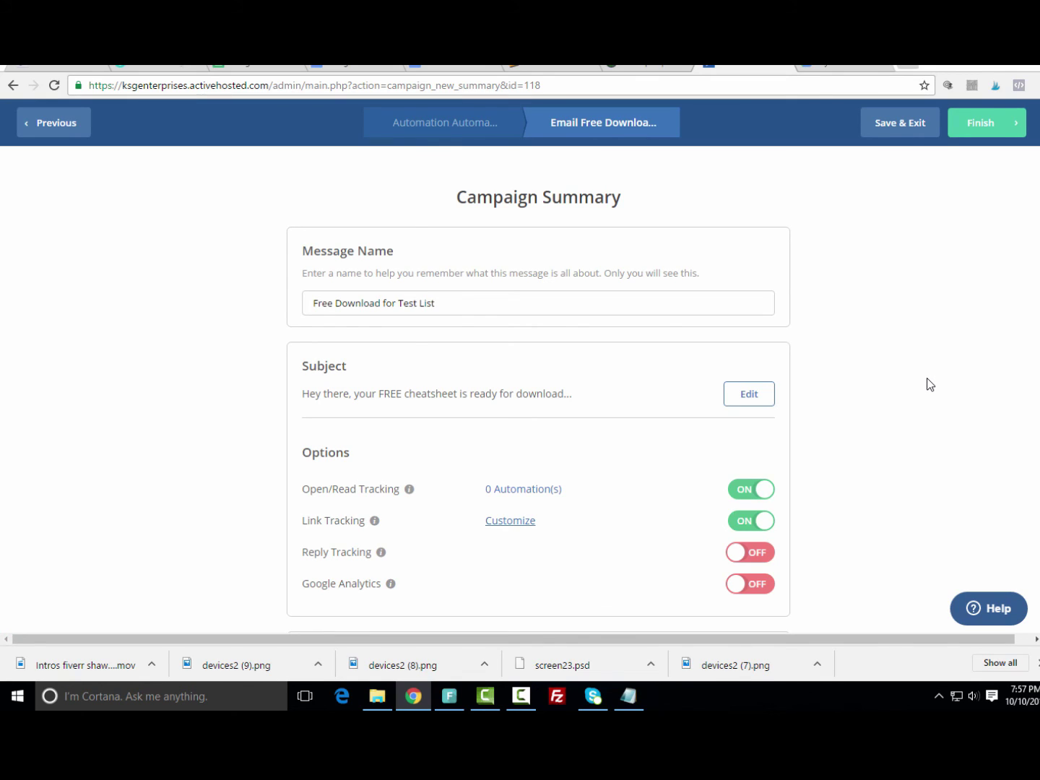
Send a test of the cheatsheet email to the prefilled address, choosing to send it anyway
{"action": "scroll", "coordinate": [913, 377], "scroll_direction": "down", "scroll_amount": 2}
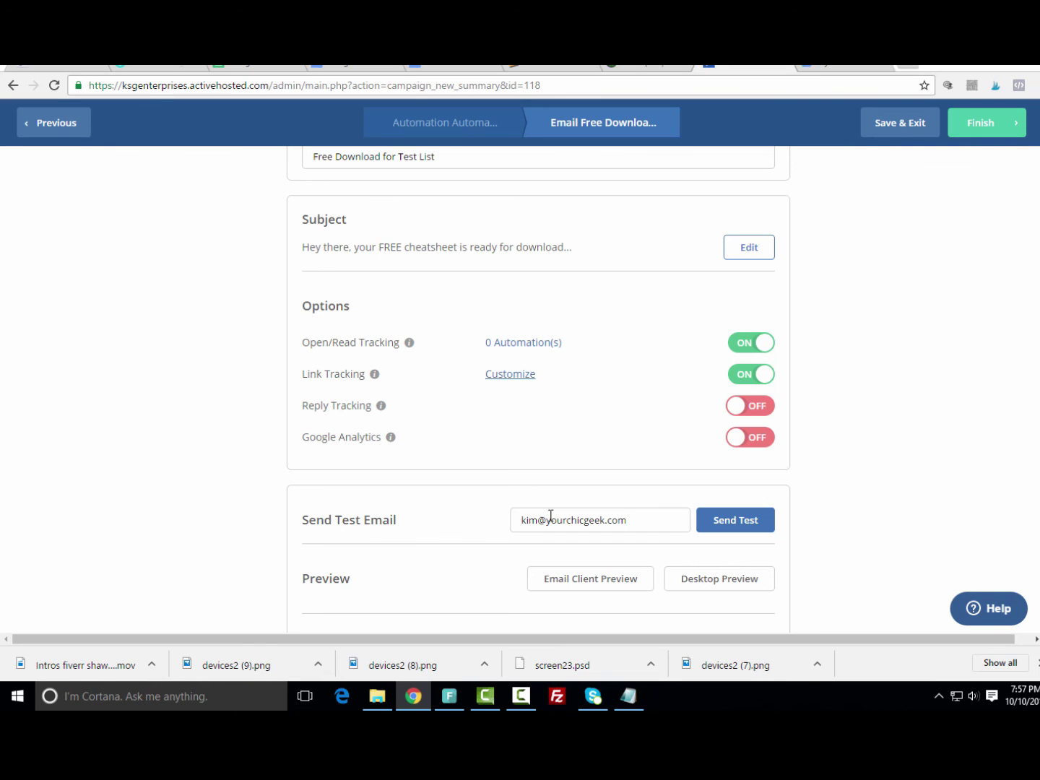
{"action": "left_click", "coordinate": [724, 528]}
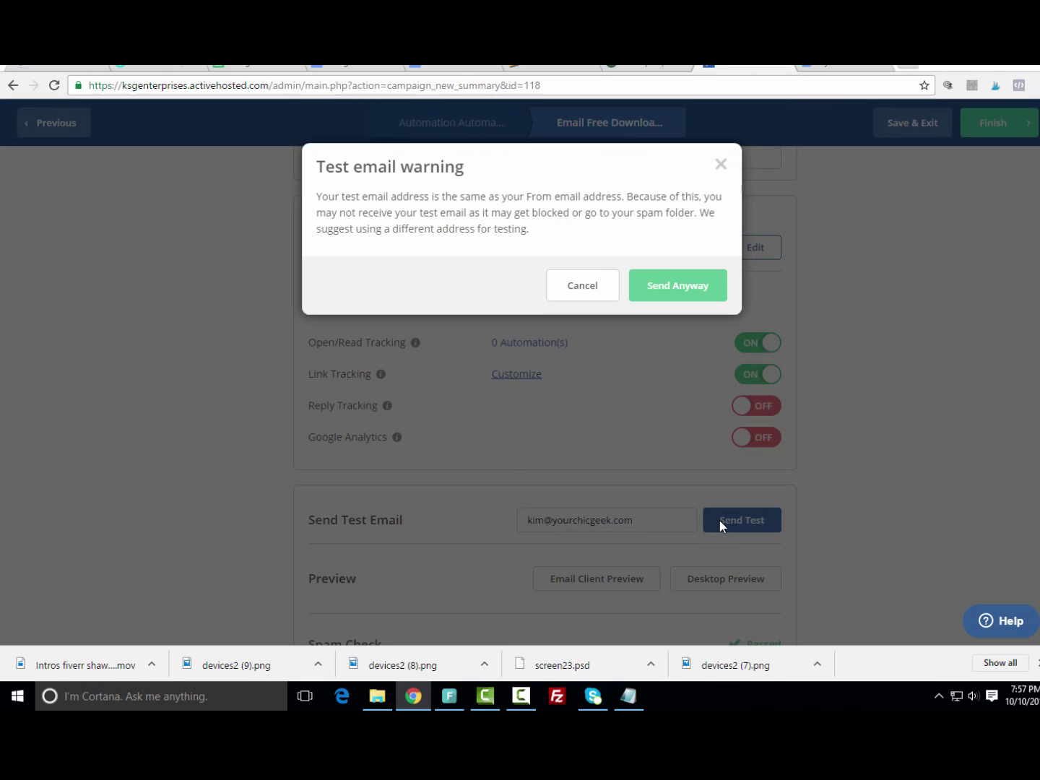
{"action": "left_click", "coordinate": [660, 299]}
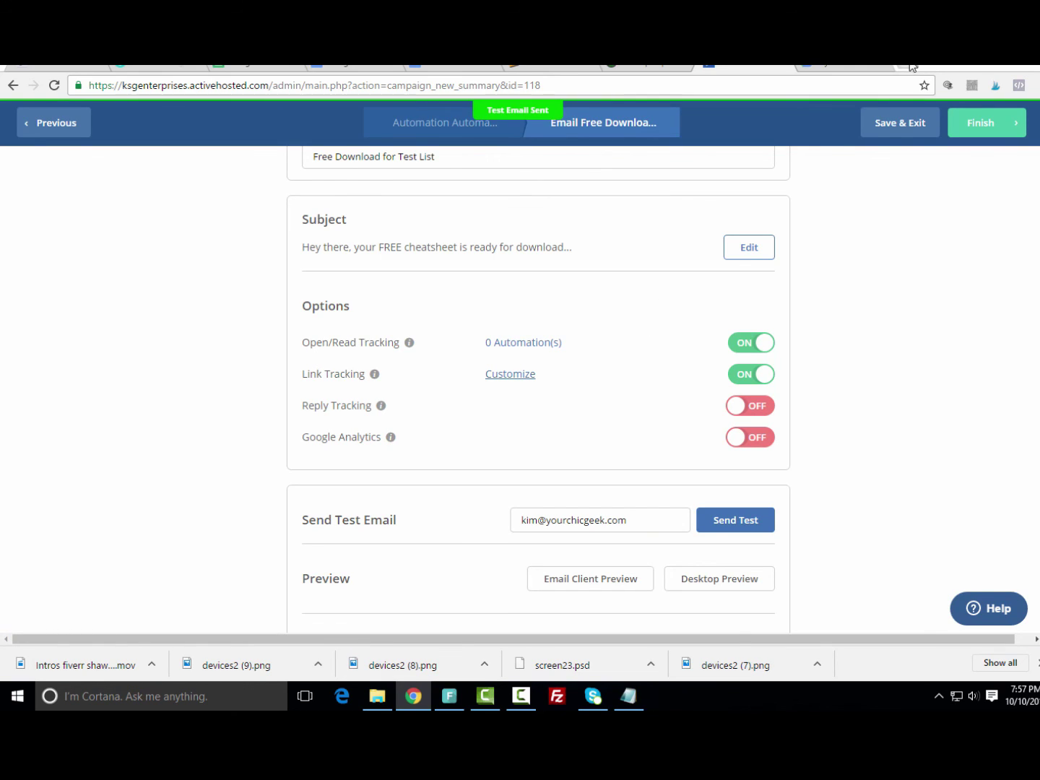
Go to Gmail in a new browser tab and read the test email "Hey there, your FREE cheatsheet is ready for download..."
{"action": "left_click", "coordinate": [908, 66]}
{"action": "type", "text": "gmail"}
{"action": "key", "text": "Return"}
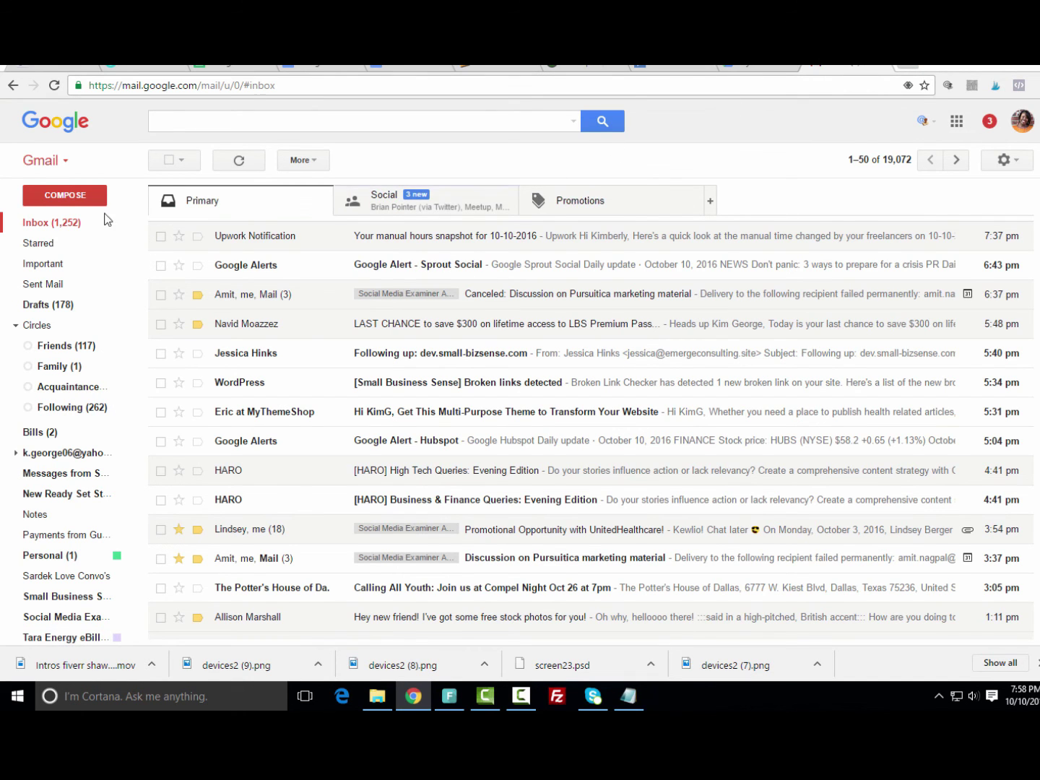
{"action": "left_click", "coordinate": [71, 226]}
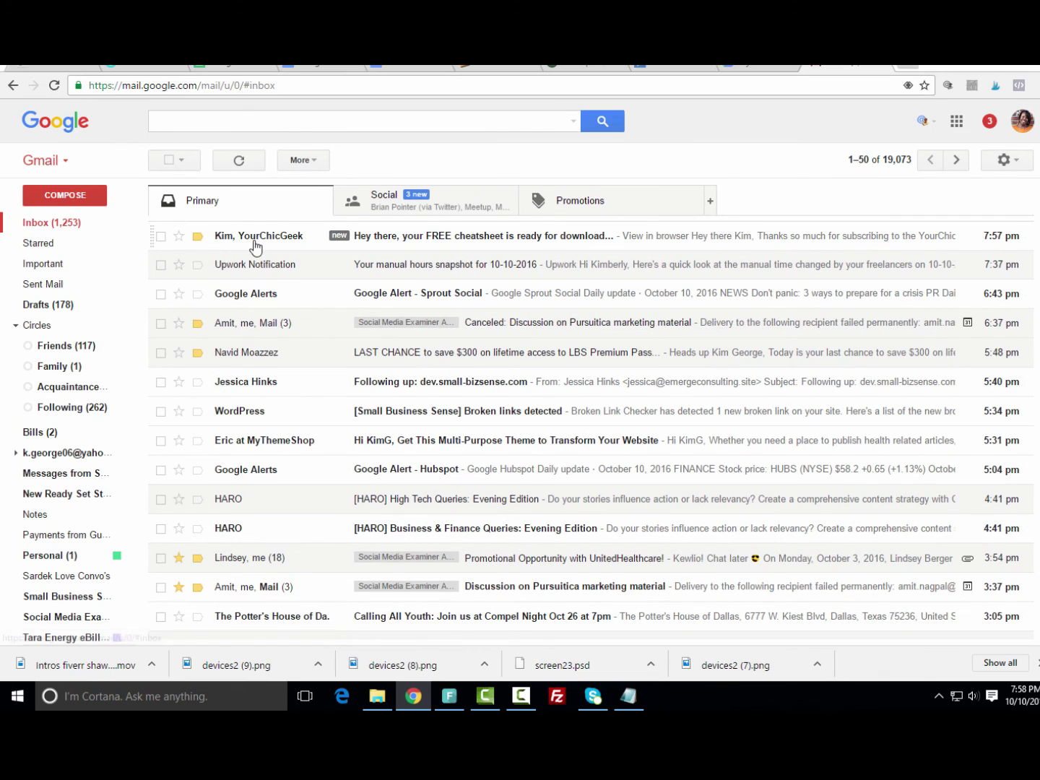
{"action": "mouse_move", "coordinate": [246, 245]}
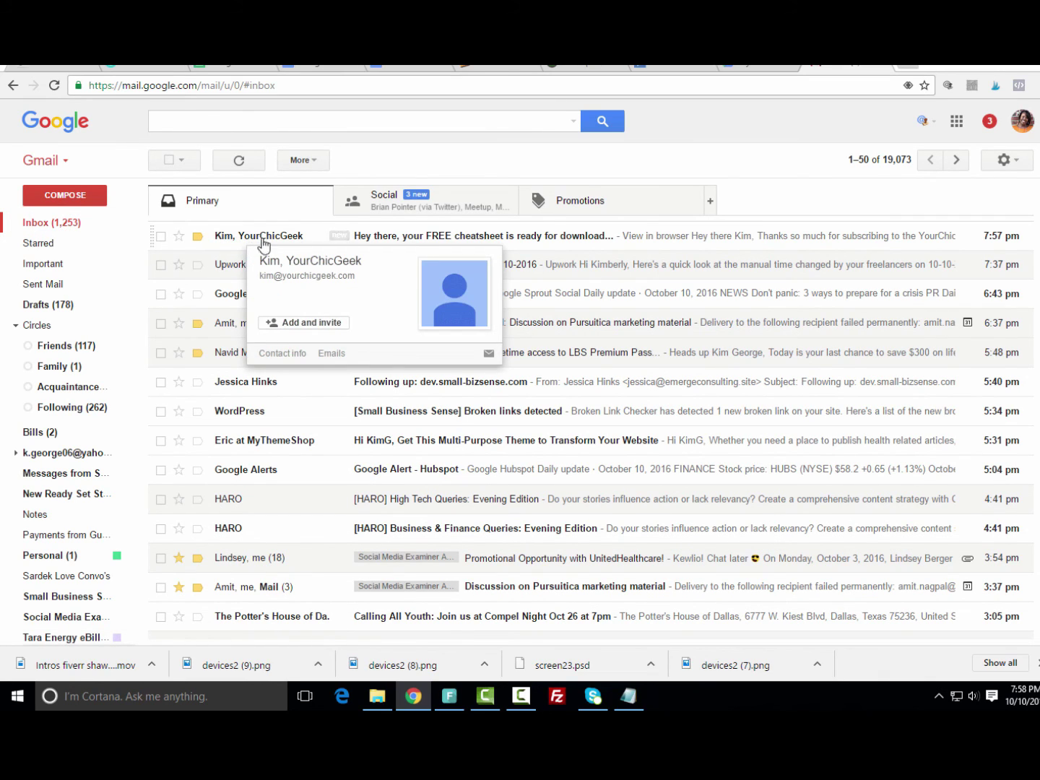
{"action": "left_click", "coordinate": [557, 240]}
{"action": "scroll", "coordinate": [550, 232], "scroll_direction": "down", "scroll_amount": 2}
{"action": "scroll", "coordinate": [550, 233], "scroll_direction": "down", "scroll_amount": 1}
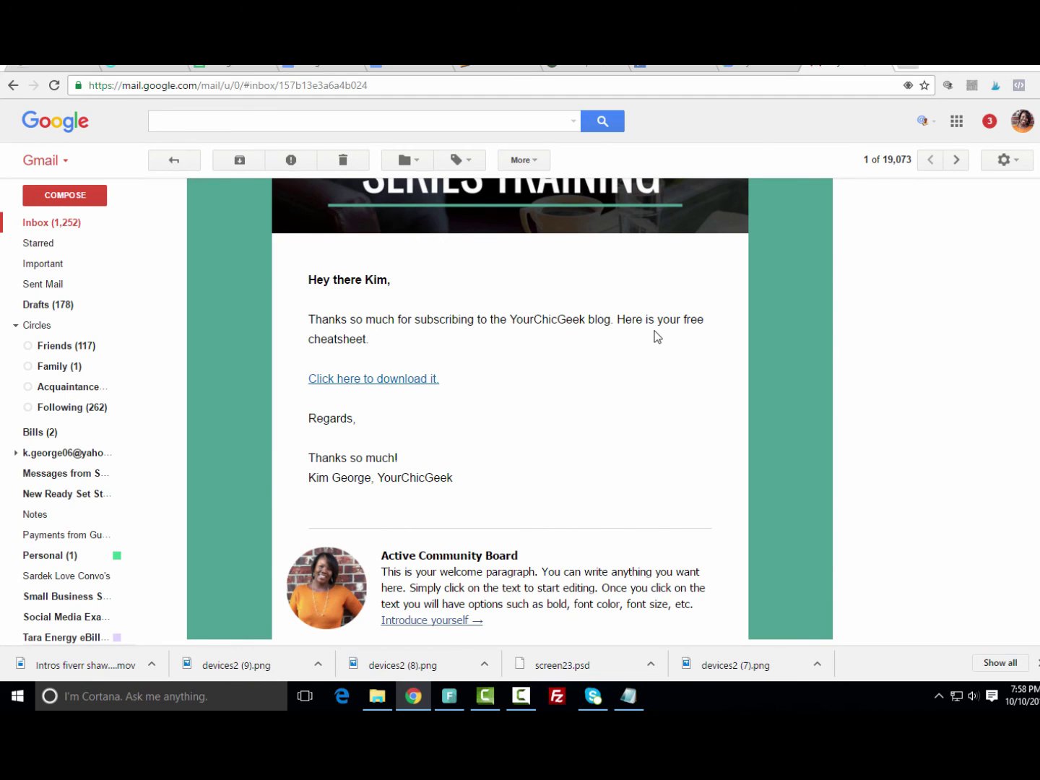
Test the email's "Click here to download it." link, look through the linked PDF, and return to the message
{"action": "left_click", "coordinate": [371, 381]}
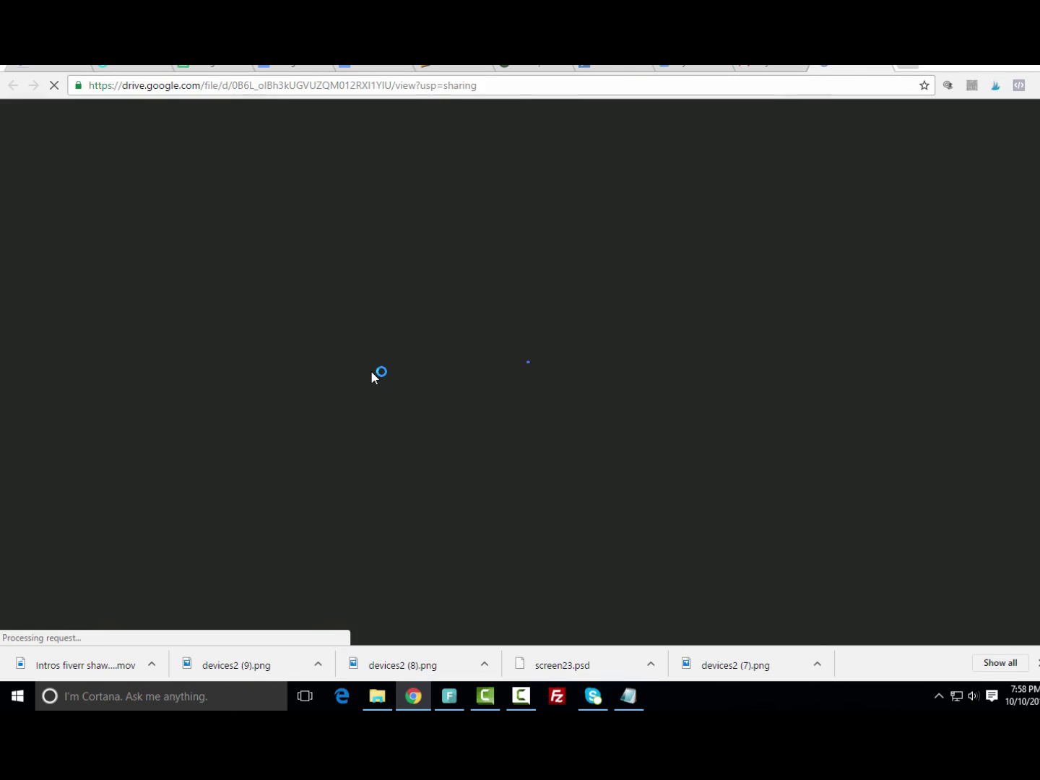
{"action": "scroll", "coordinate": [370, 369], "scroll_direction": "down", "scroll_amount": 10}
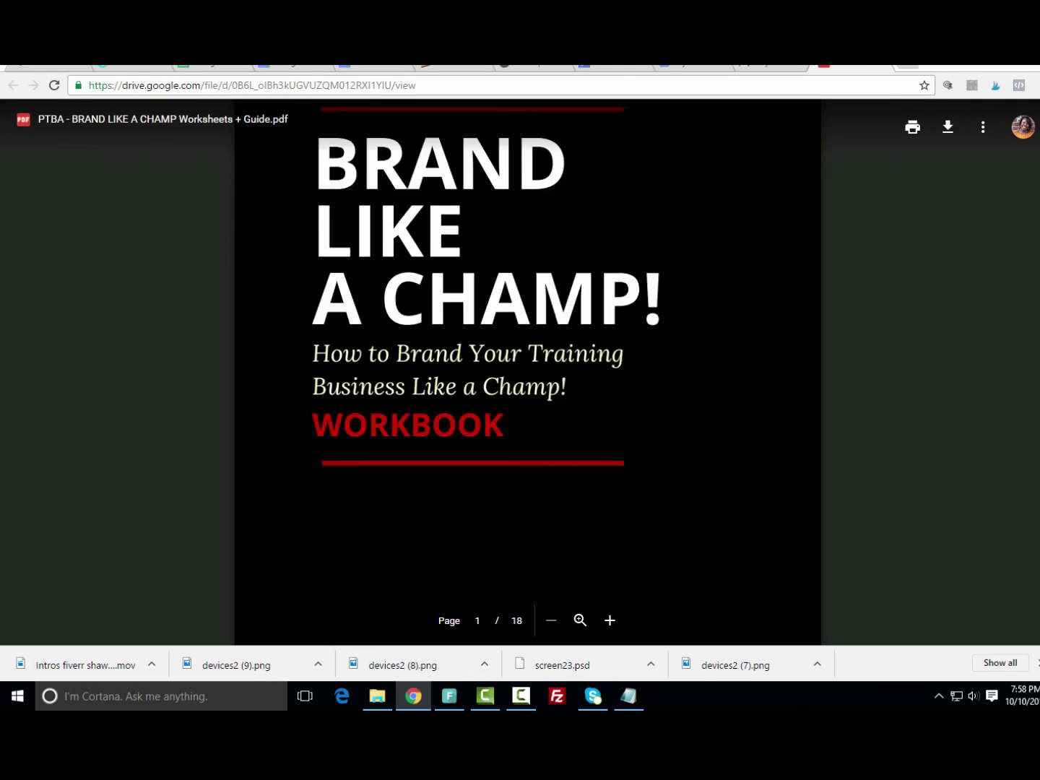
{"action": "scroll", "coordinate": [401, 359], "scroll_direction": "down", "scroll_amount": 2}
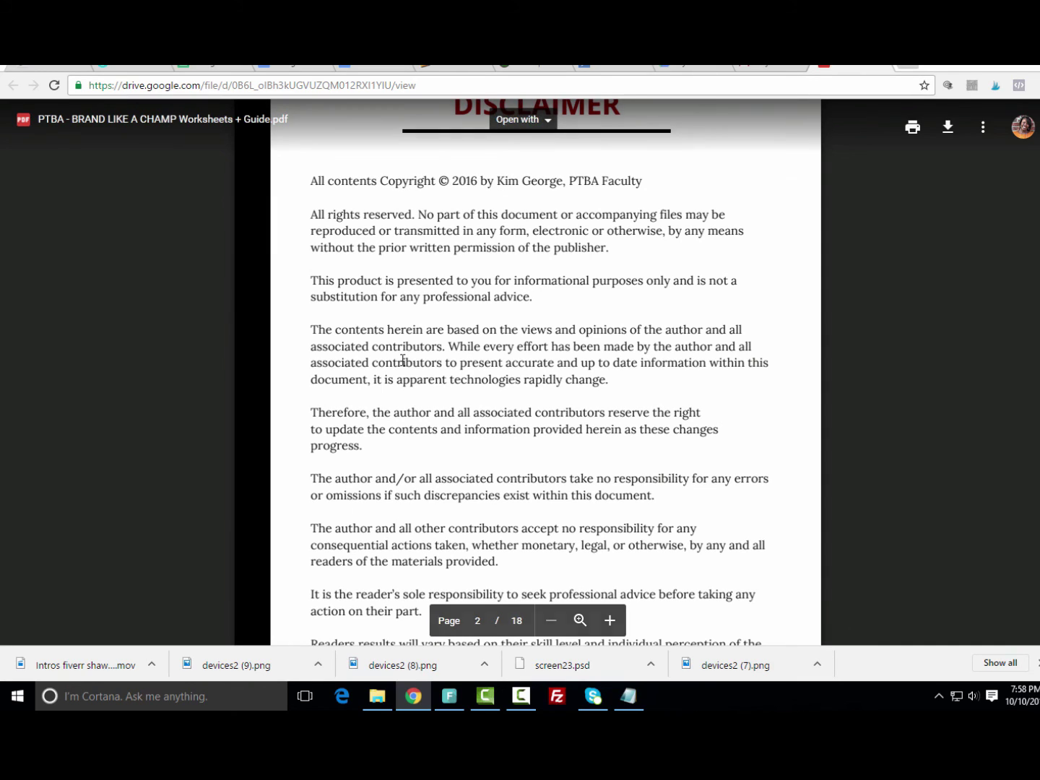
{"action": "scroll", "coordinate": [402, 359], "scroll_direction": "up", "scroll_amount": 8}
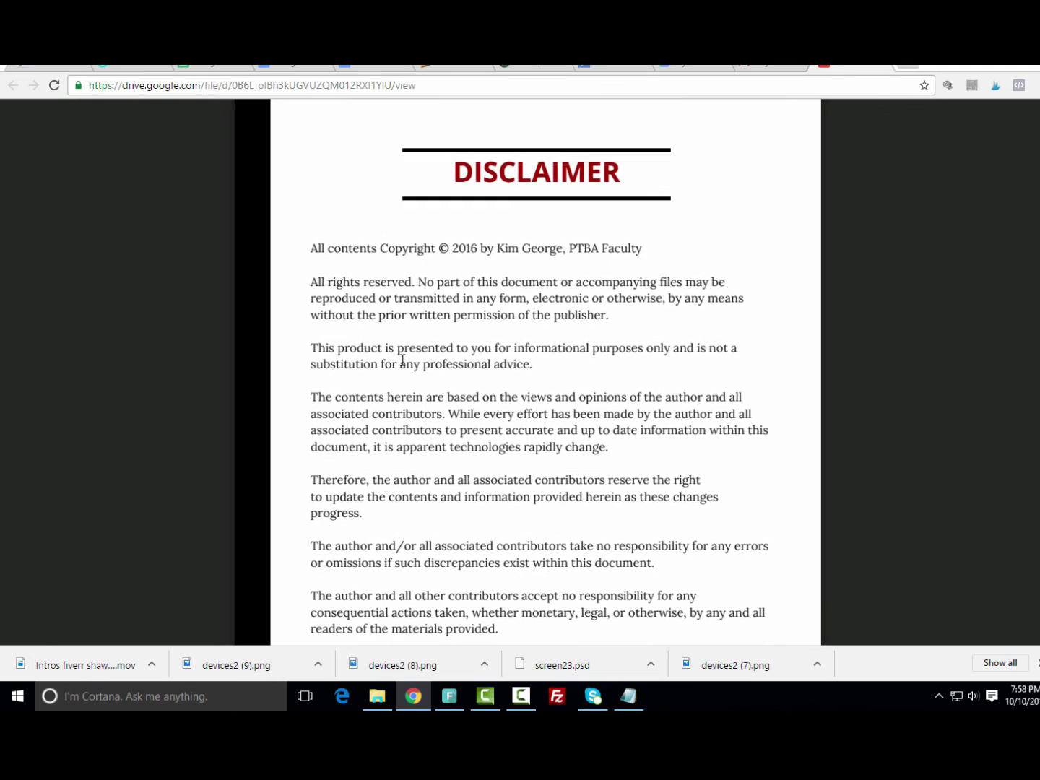
{"action": "left_click", "coordinate": [881, 68]}
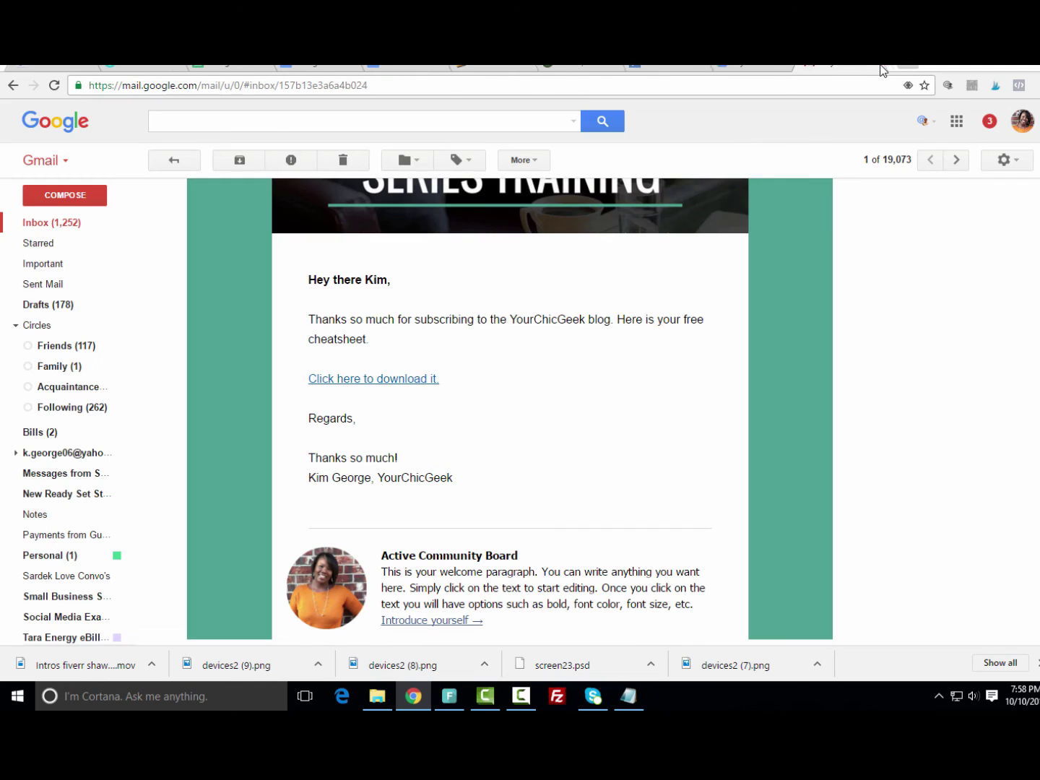
{"action": "scroll", "coordinate": [629, 401], "scroll_direction": "up", "scroll_amount": 2}
{"action": "scroll", "coordinate": [625, 396], "scroll_direction": "up", "scroll_amount": 2}
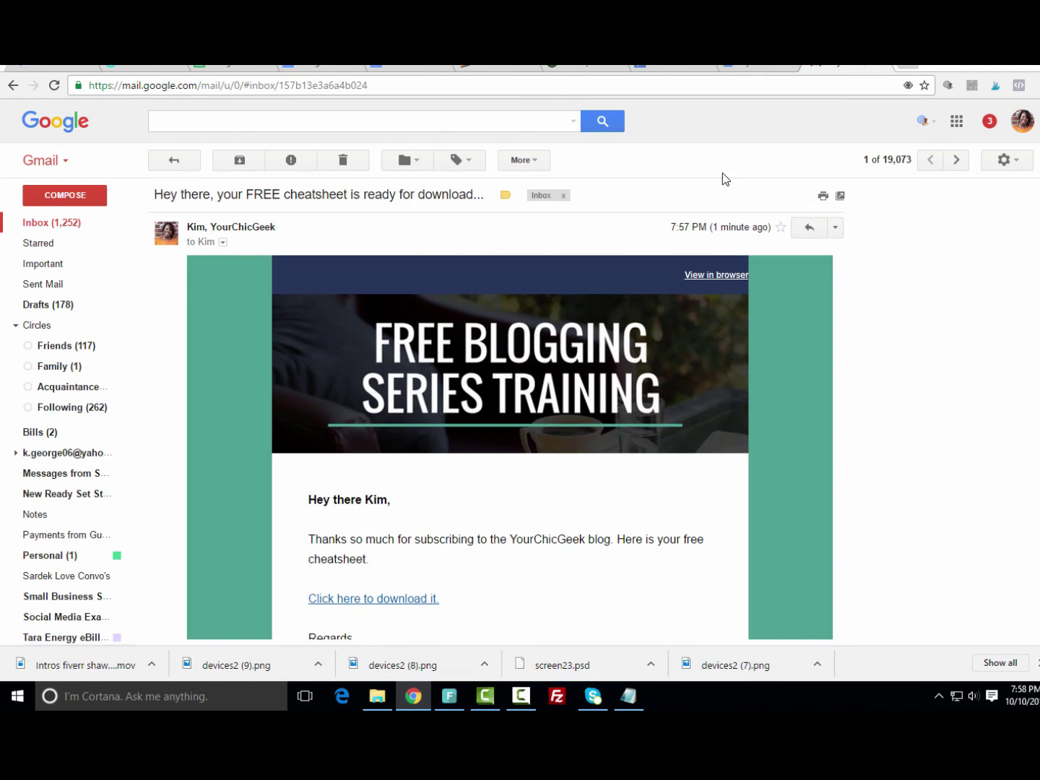
Return to the ActiveCampaign campaign summary, finish the email setup, and set the automation to Active
{"action": "left_click", "coordinate": [662, 67]}
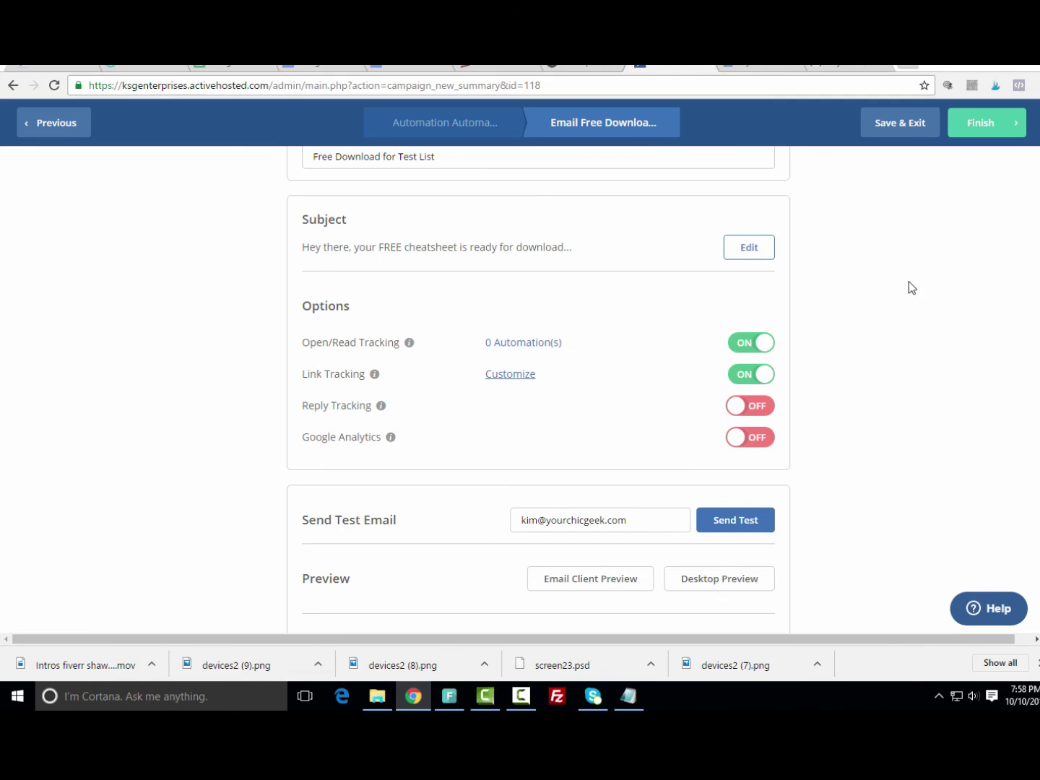
{"action": "scroll", "coordinate": [904, 288], "scroll_direction": "up", "scroll_amount": 2}
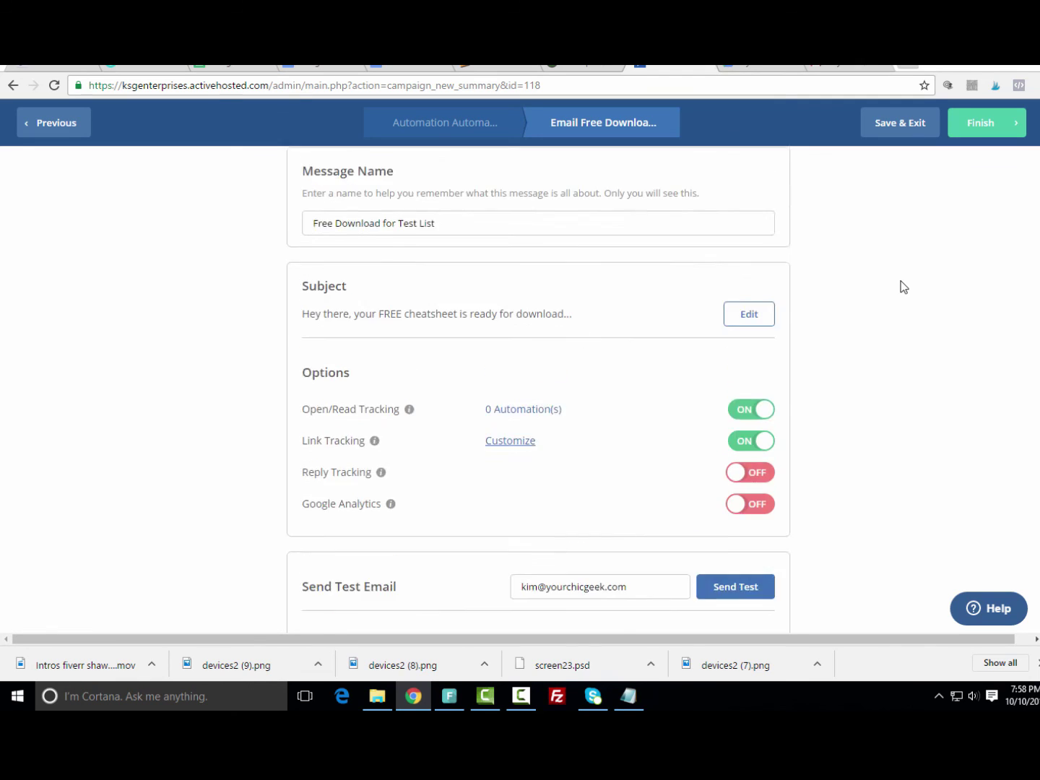
{"action": "left_click", "coordinate": [977, 127]}
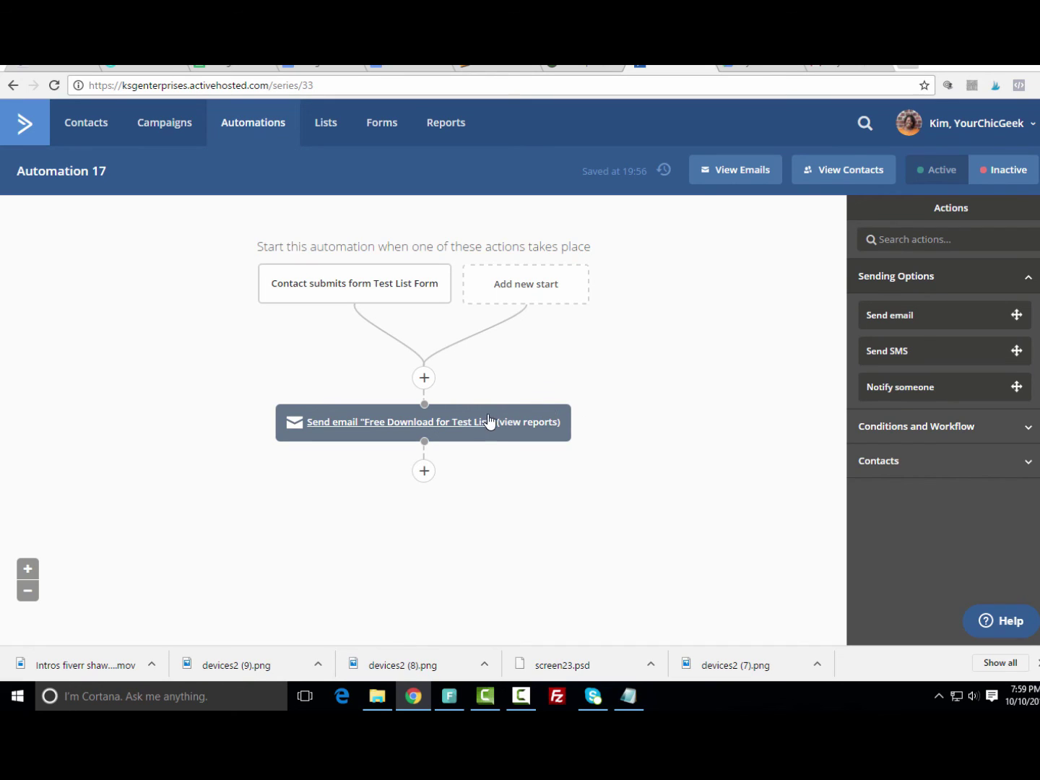
{"action": "mouse_move", "coordinate": [479, 426]}
{"action": "left_click", "coordinate": [933, 177]}
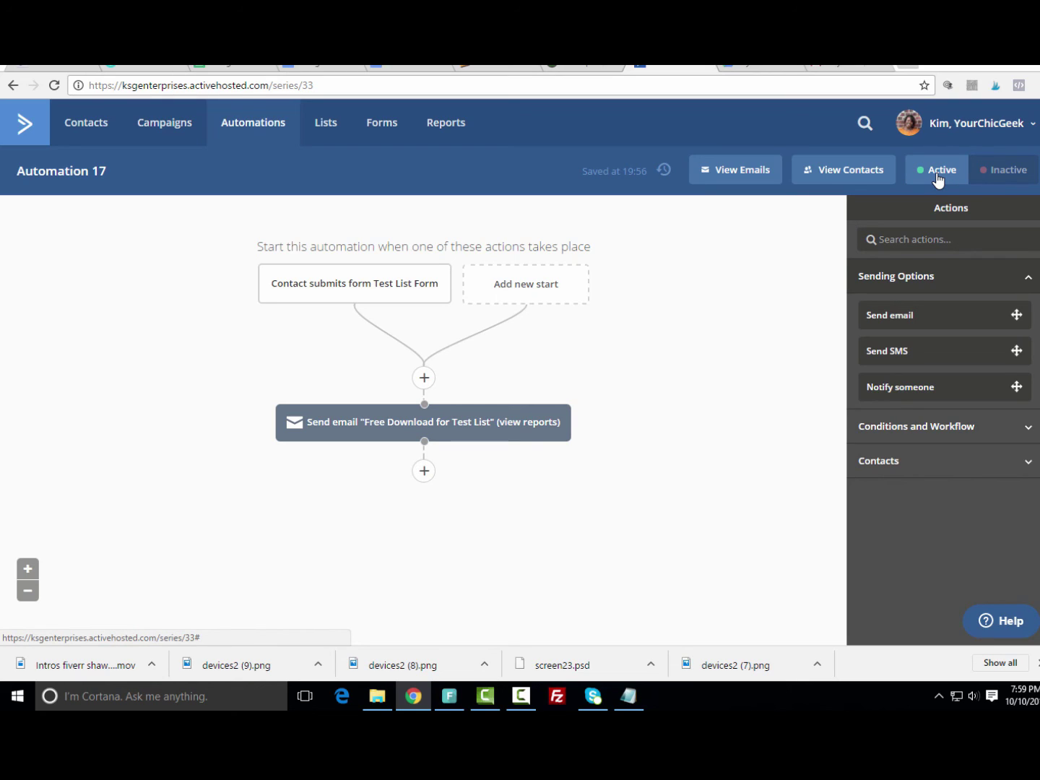
Rename the automation as "Free Download for Test List" and save the name
{"action": "left_click", "coordinate": [101, 173]}
{"action": "left_click_drag", "start_coordinate": [124, 174], "coordinate": [22, 171]}
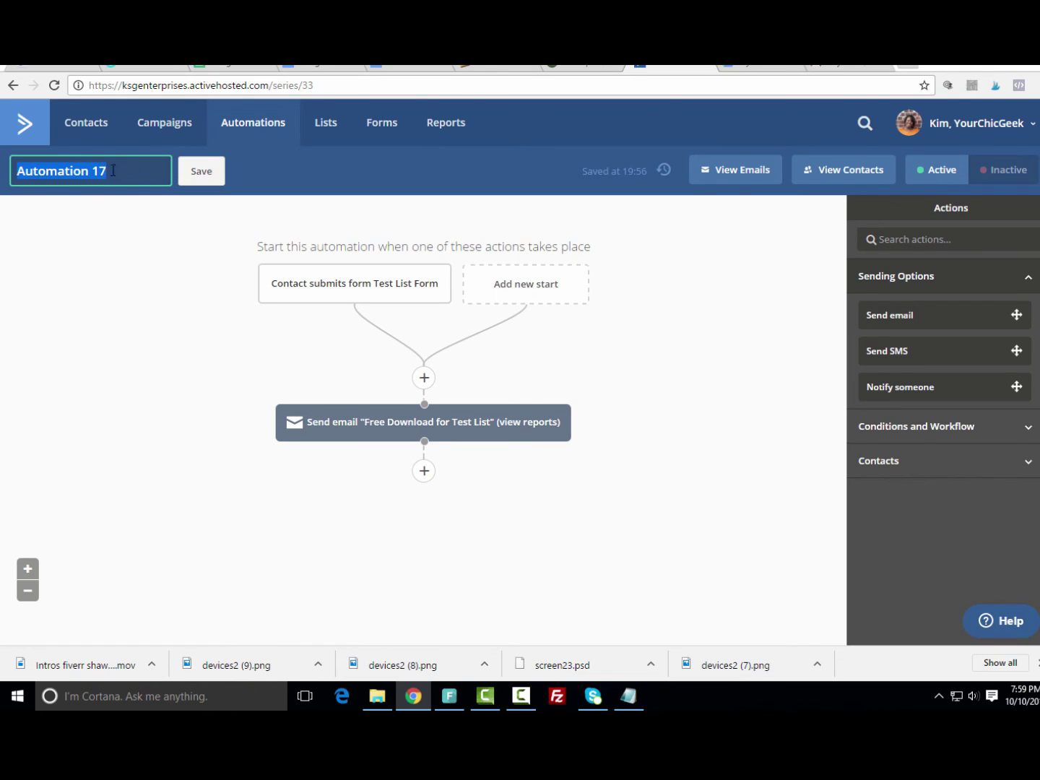
{"action": "type", "text": "Free"}
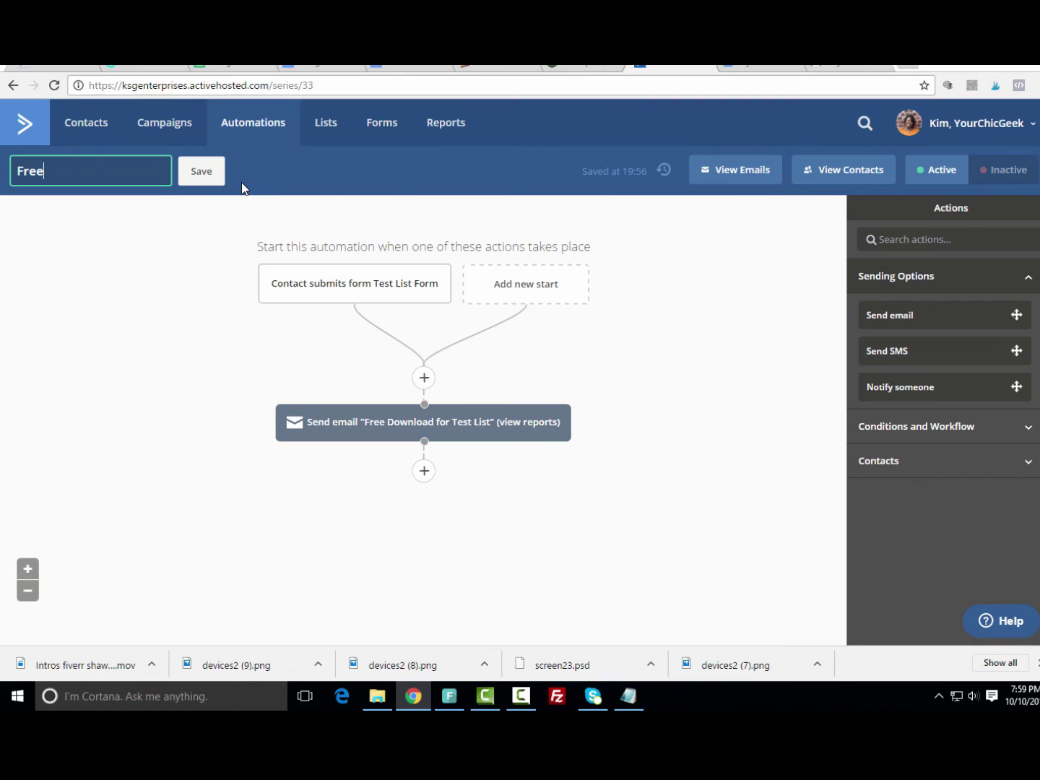
{"action": "type", "text": " Download You"}
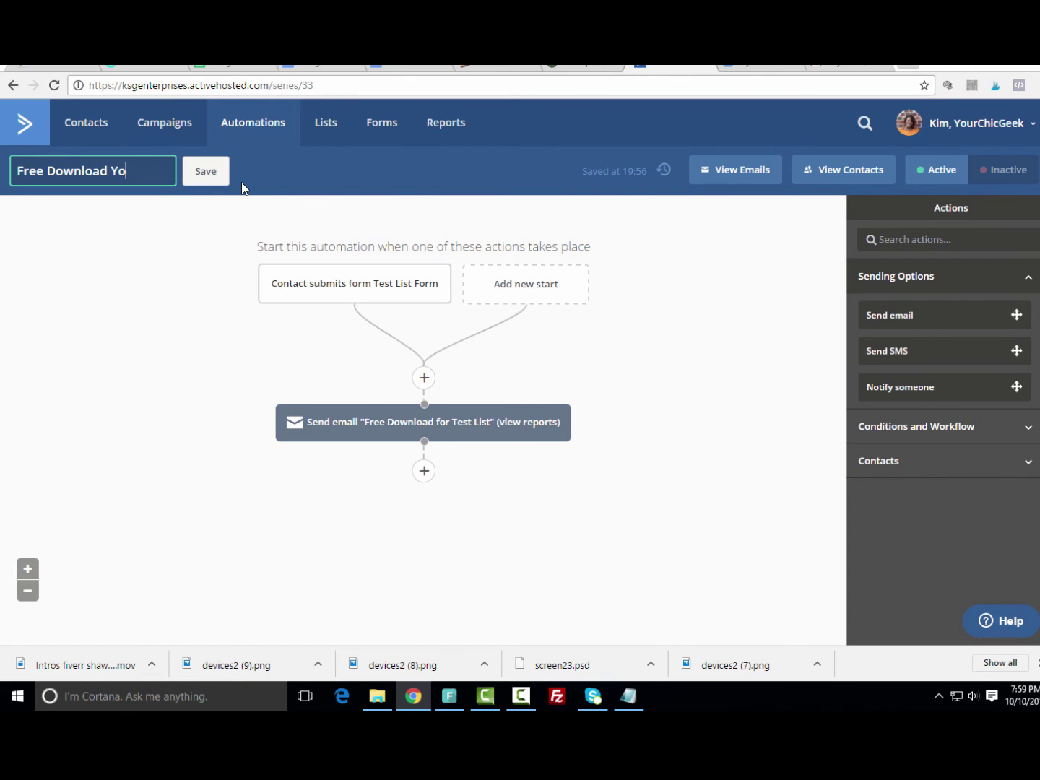
{"action": "key", "text": "BackSpace"}
{"action": "key", "text": "BackSpace"}
{"action": "key", "text": "BackSpace"}
{"action": "type", "text": "for "}
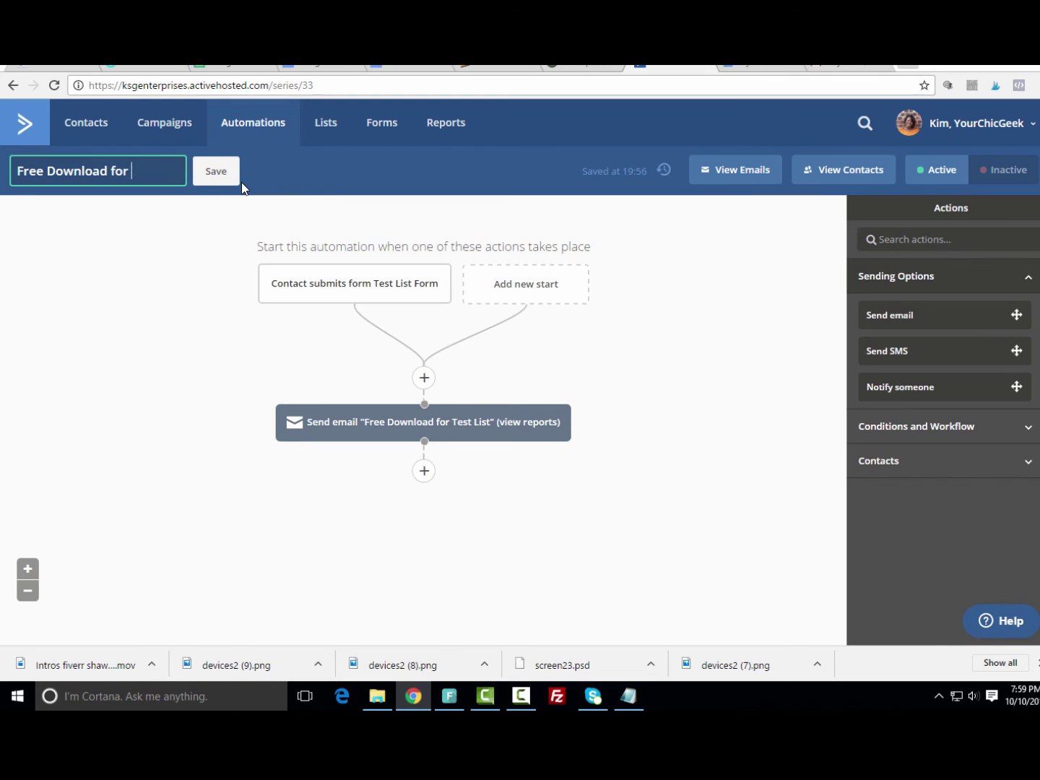
{"action": "type", "text": "Test List"}
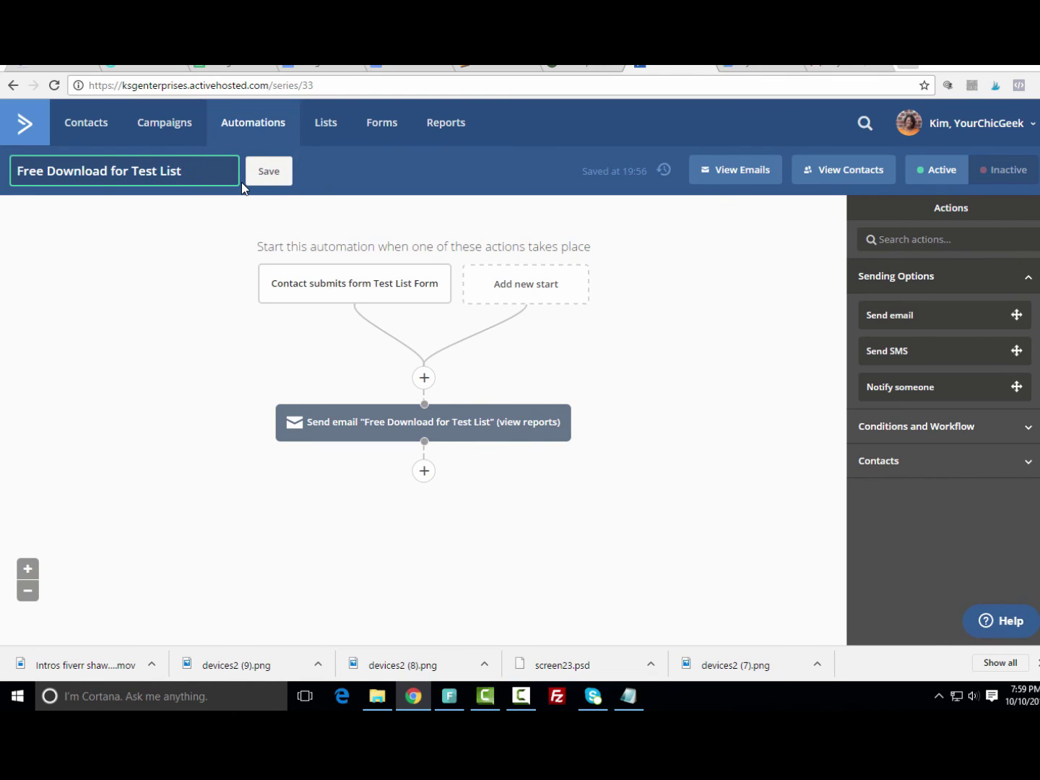
{"action": "left_click", "coordinate": [265, 178]}
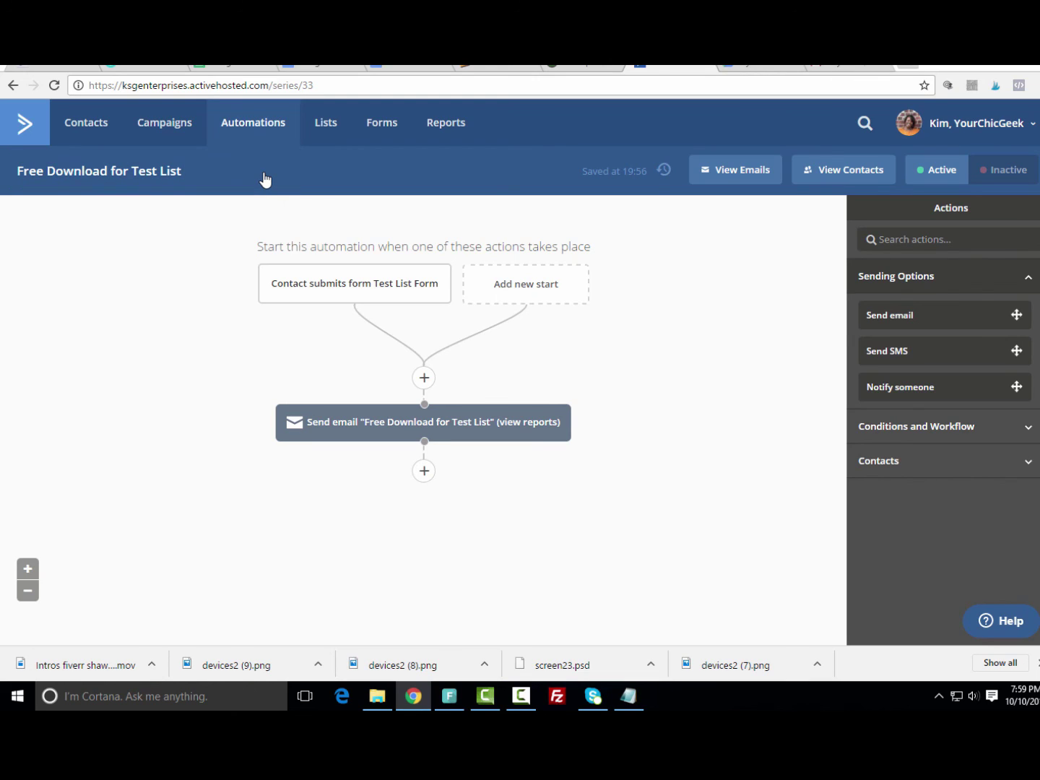